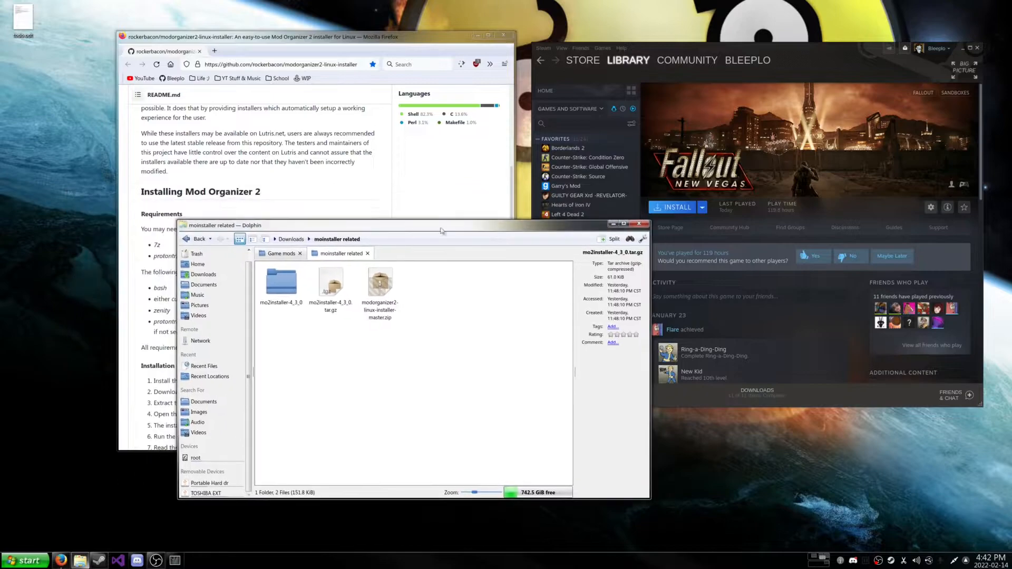
# Read the introduction and Mod Organizer 2 requirements in the modorganizer2-linux-installer README on GitHub.
pyautogui.click(607, 222)
pyautogui.scroll(10, 326, 227)
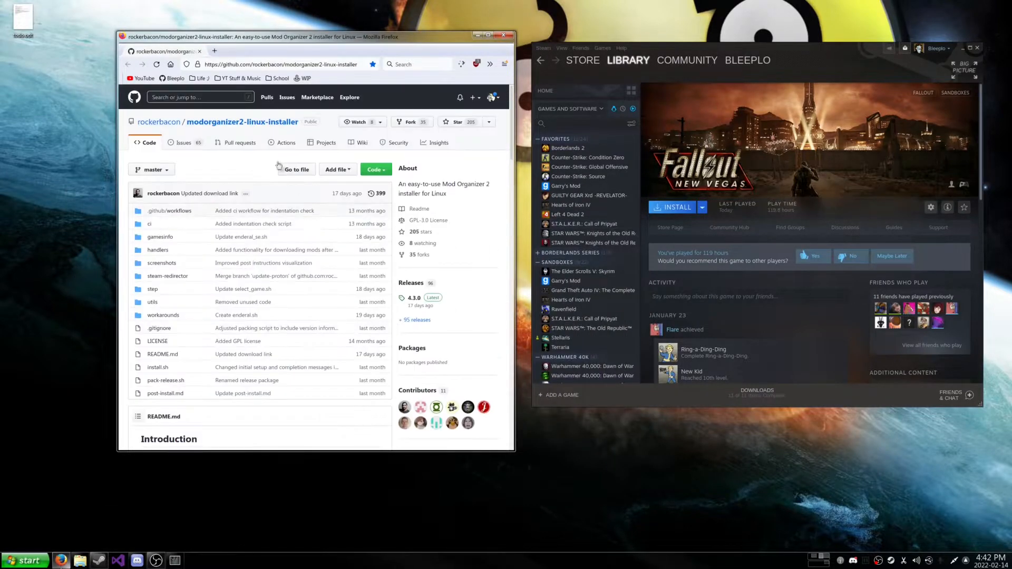
pyautogui.scroll(-5, 324, 190)
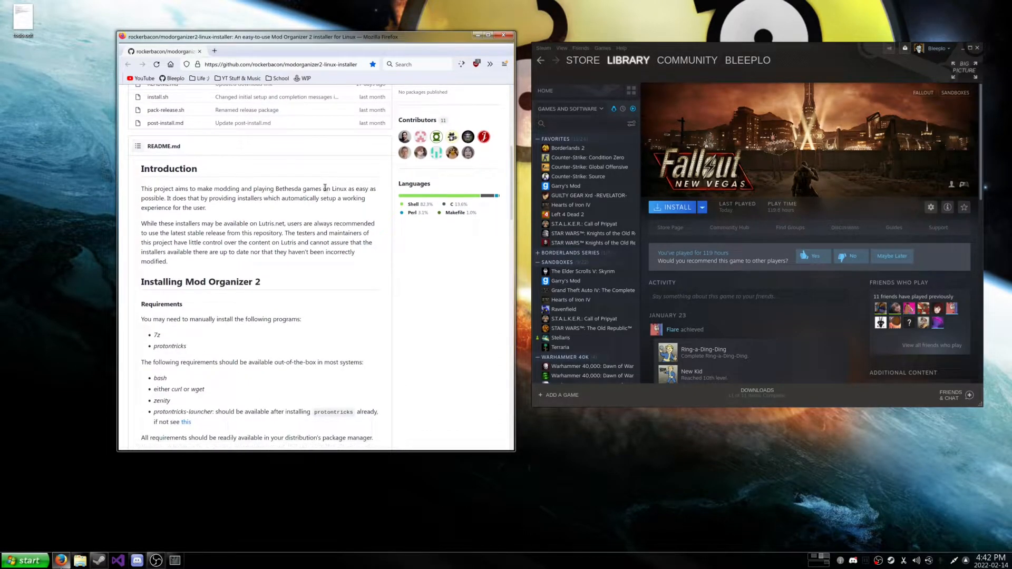
pyautogui.rightClick(310, 203)
pyautogui.click(262, 196)
pyautogui.scroll(-1, 240, 221)
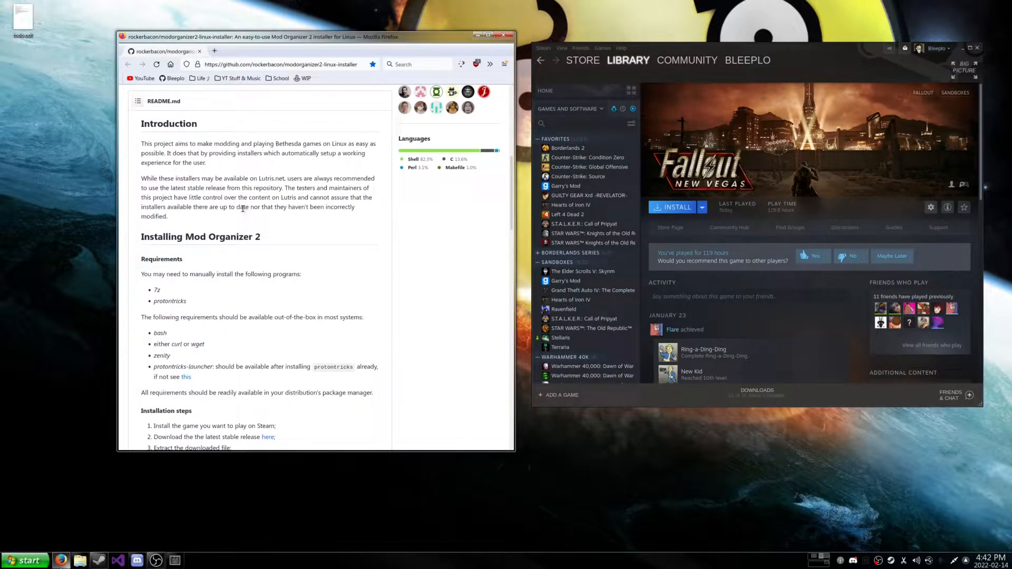
pyautogui.scroll(-1, 242, 208)
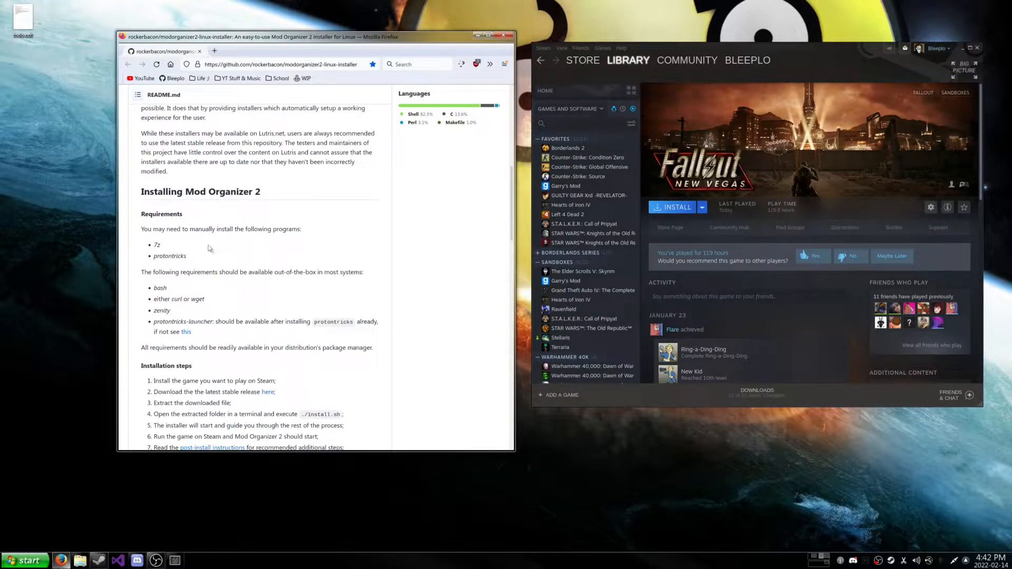
pyautogui.scroll(-1, 199, 243)
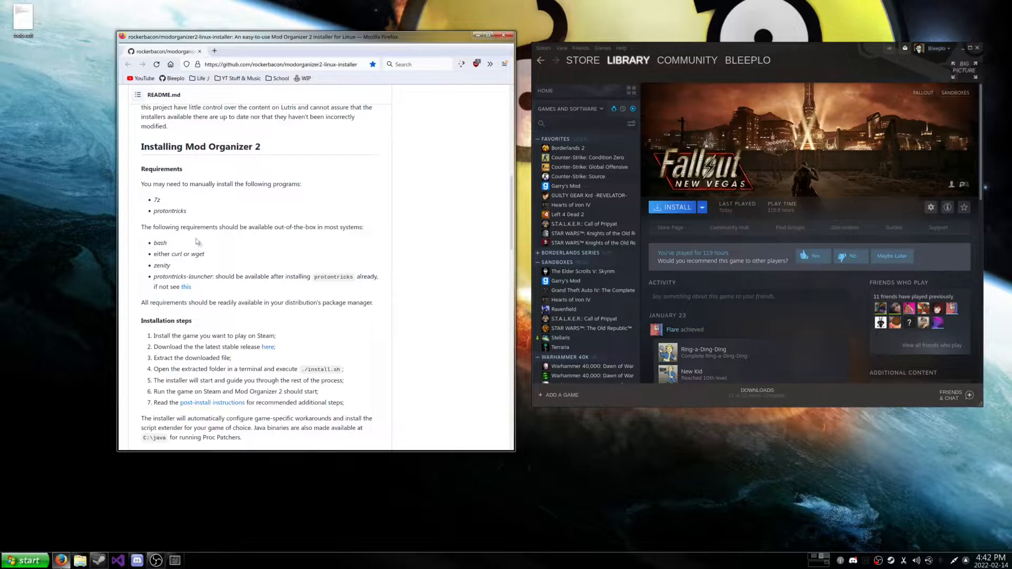
# Examine the README's table of supported games, the installation steps and the download link for the latest stable release.
pyautogui.scroll(-4, 196, 241)
pyautogui.scroll(-1, 206, 245)
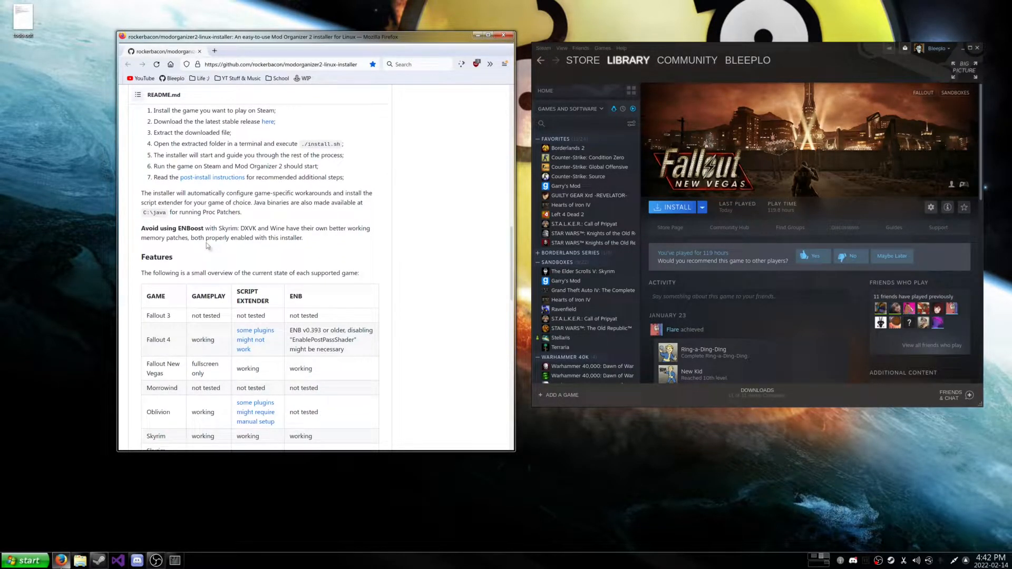
pyautogui.scroll(-10, 207, 245)
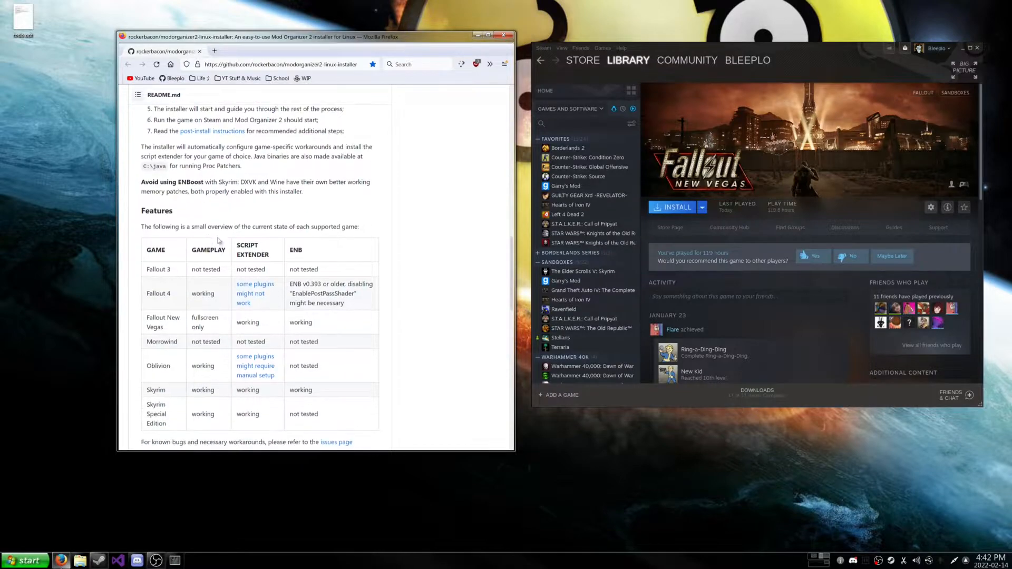
pyautogui.rightClick(220, 239)
pyautogui.press('Escape')
pyautogui.scroll(10, 237, 232)
pyautogui.scroll(3, 258, 226)
pyautogui.rightClick(282, 239)
pyautogui.press('Escape')
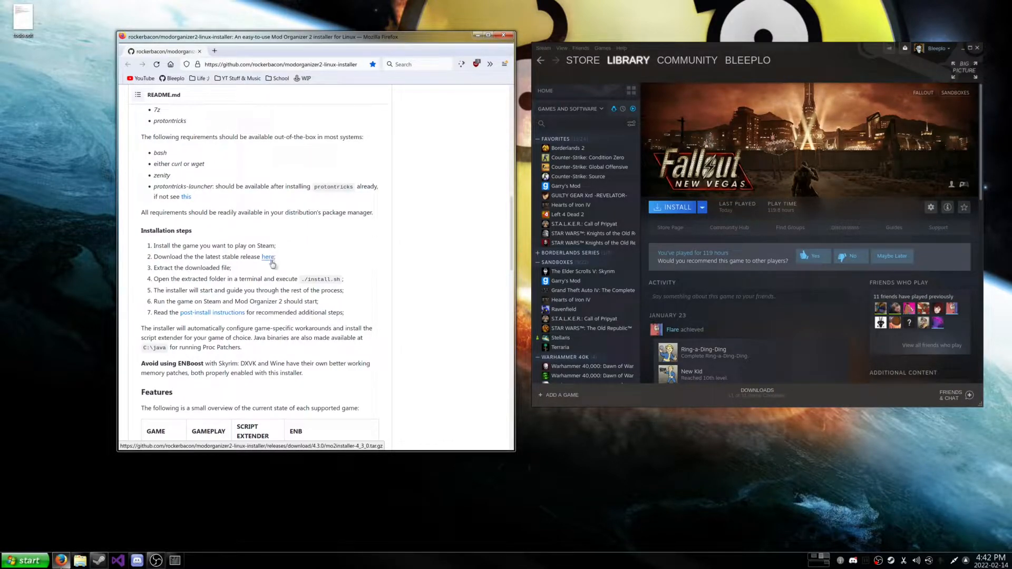
# Switch to Dolphin, open the extracted mo2installer-4_3_0 folder, and minimize the file manager window.
pyautogui.click(79, 560)
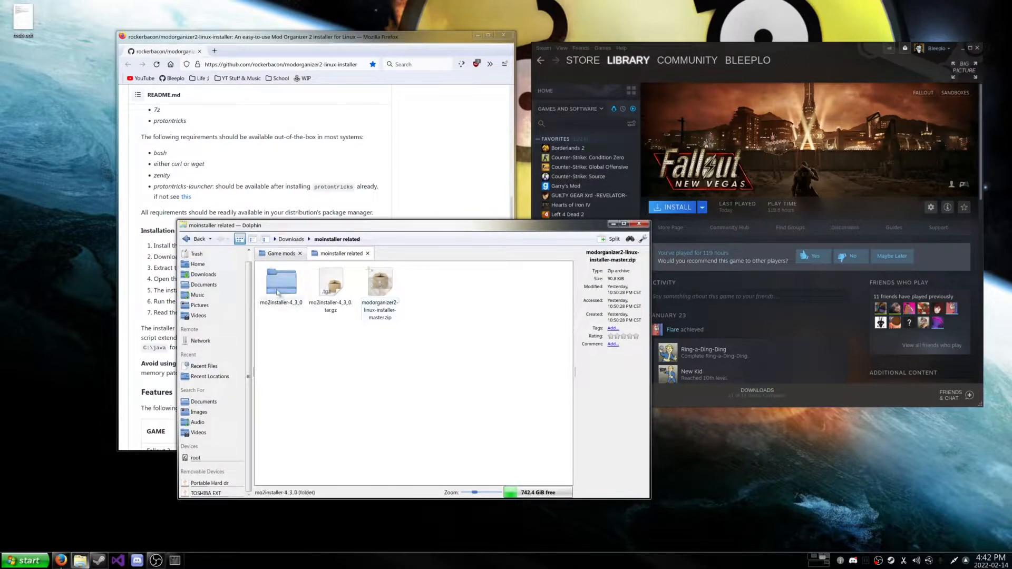
pyautogui.click(288, 290)
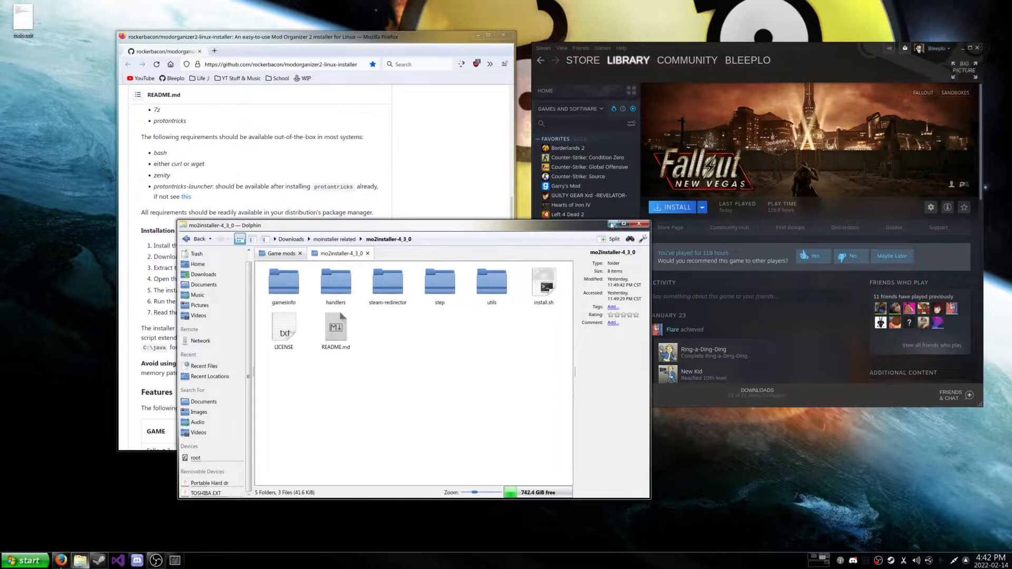
pyautogui.click(612, 224)
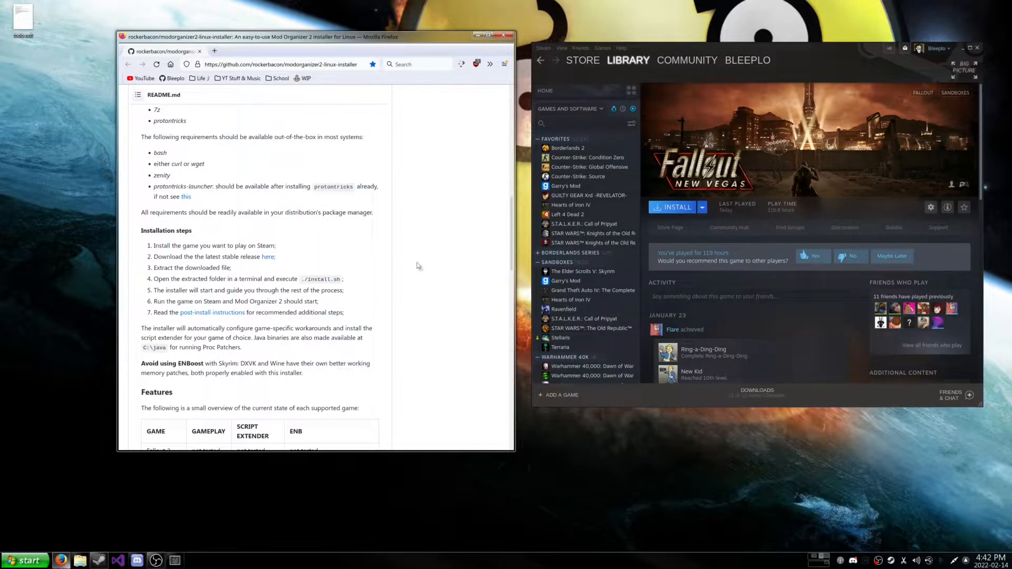
# Switch to Steam and install Fallout: New Vegas in the .local/share/Steam library under the home folder.
pyautogui.click(658, 210)
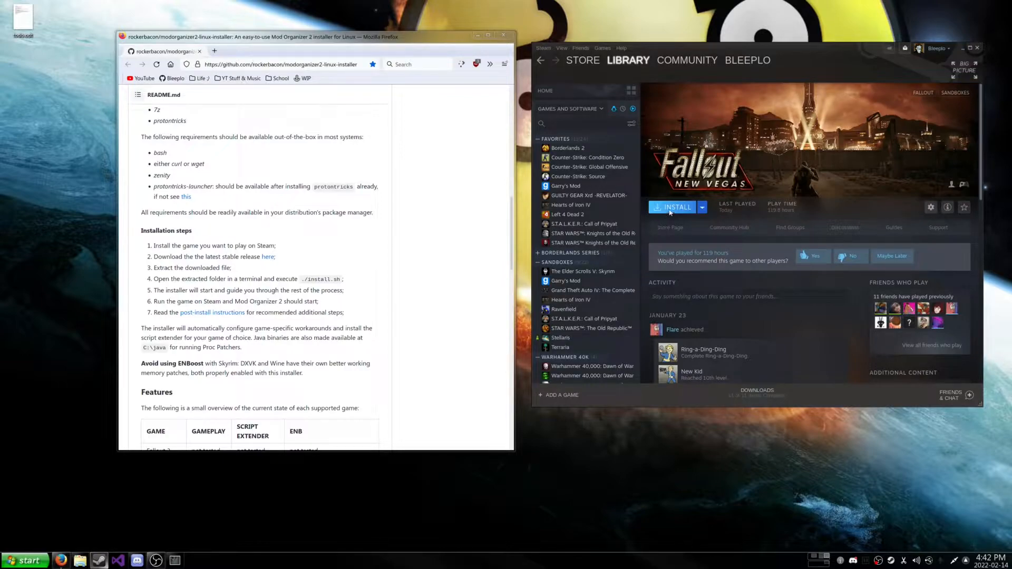
pyautogui.click(670, 211)
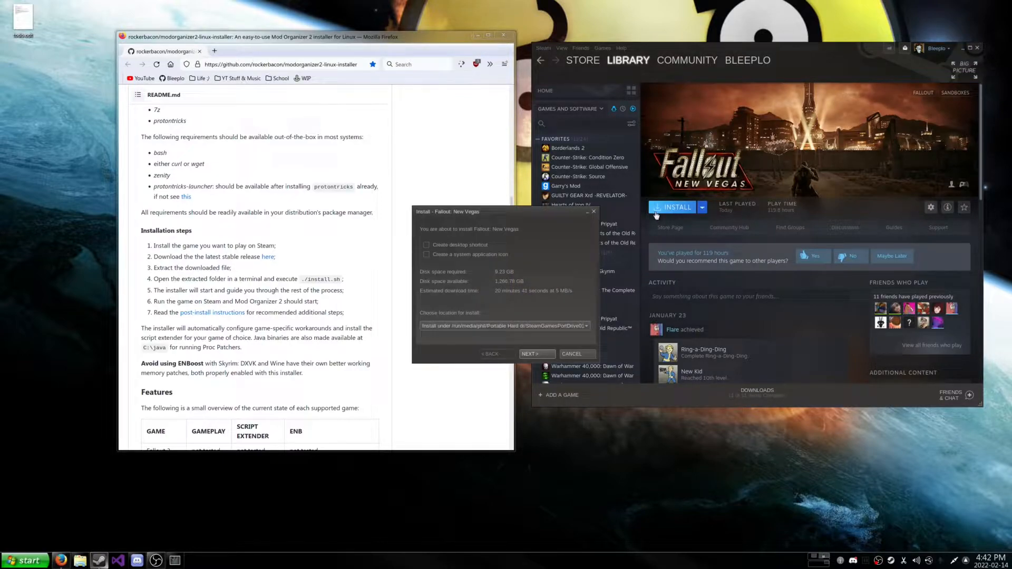
pyautogui.click(584, 326)
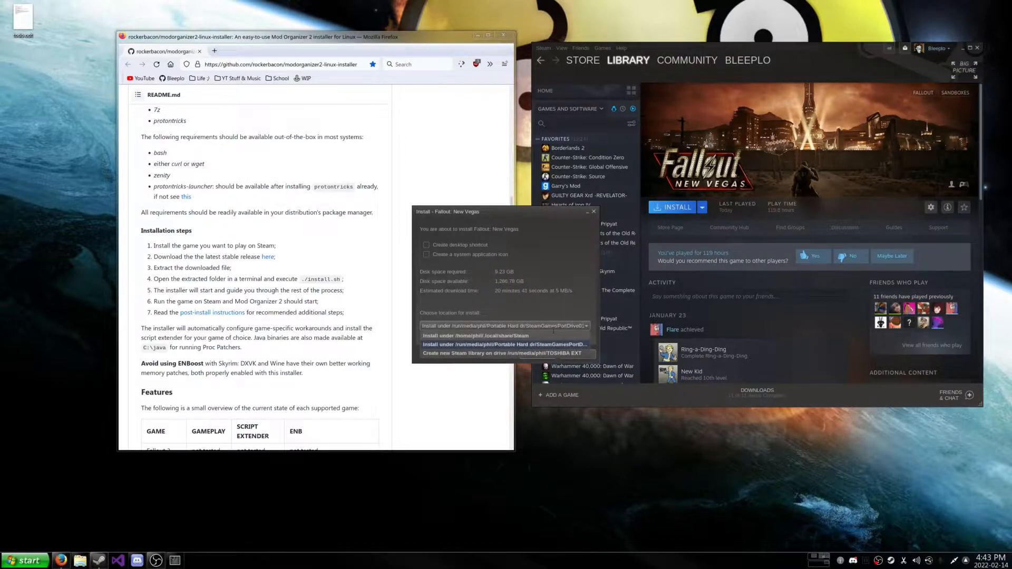
pyautogui.click(509, 336)
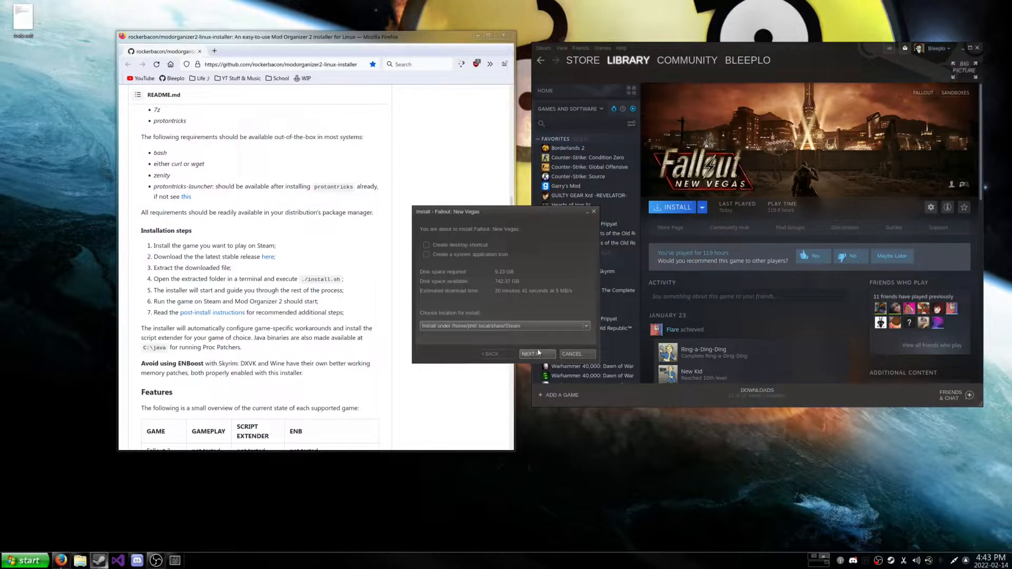
pyautogui.click(538, 353)
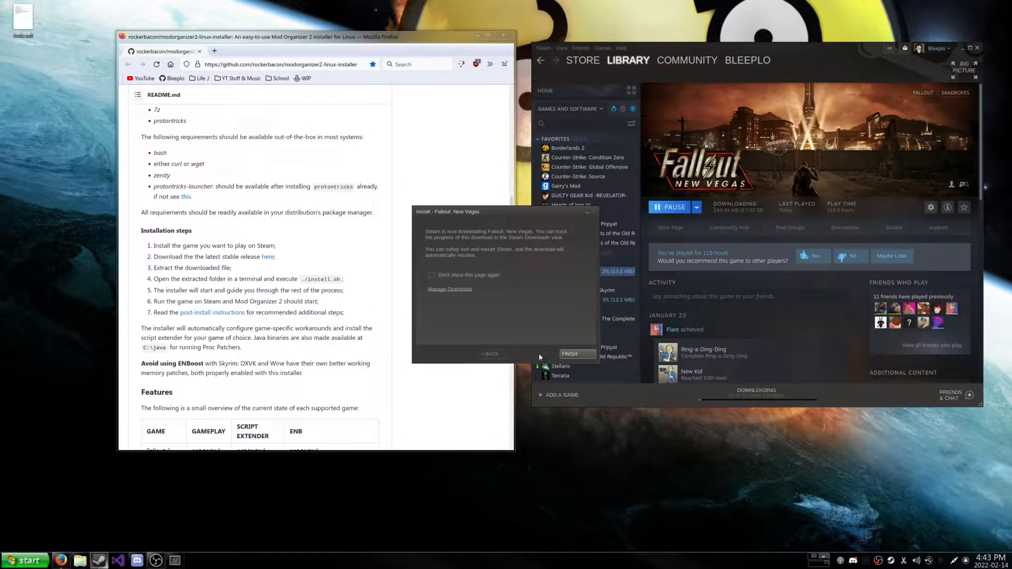
pyautogui.click(563, 355)
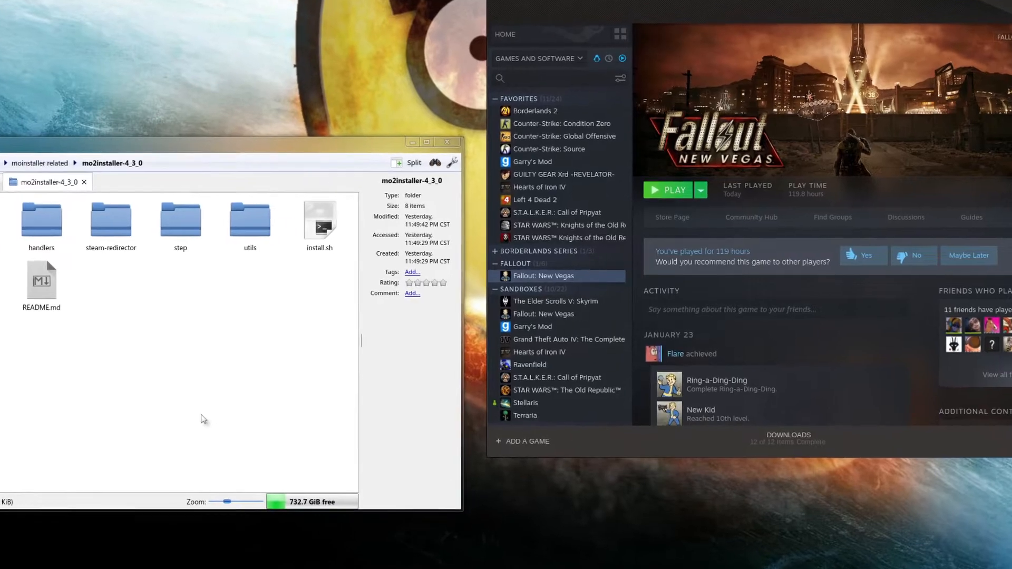
# Force Fallout: New Vegas to use the Proton 6.3-8 compatibility tool in its Steam properties.
pyautogui.rightClick(520, 275)
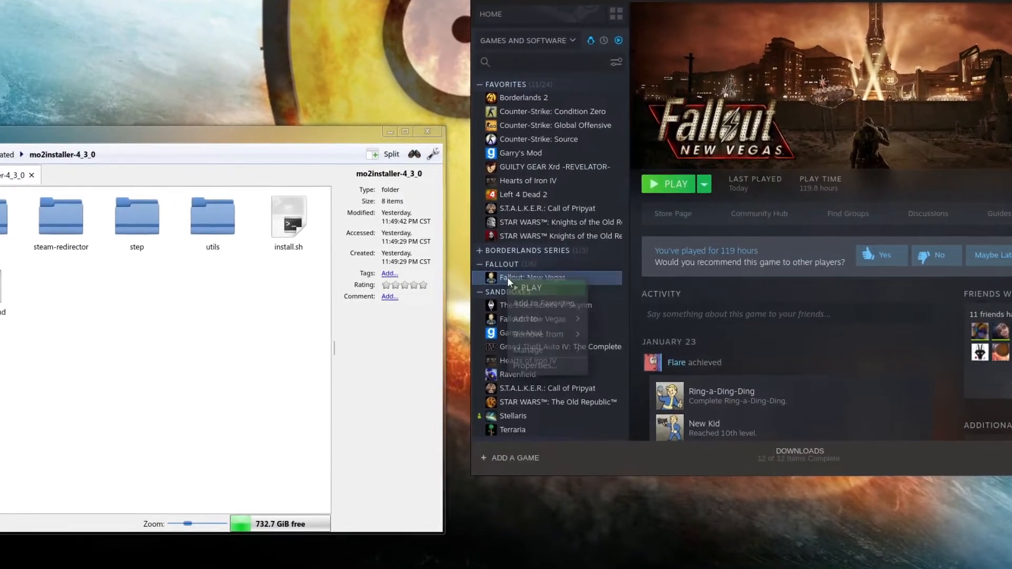
pyautogui.click(531, 367)
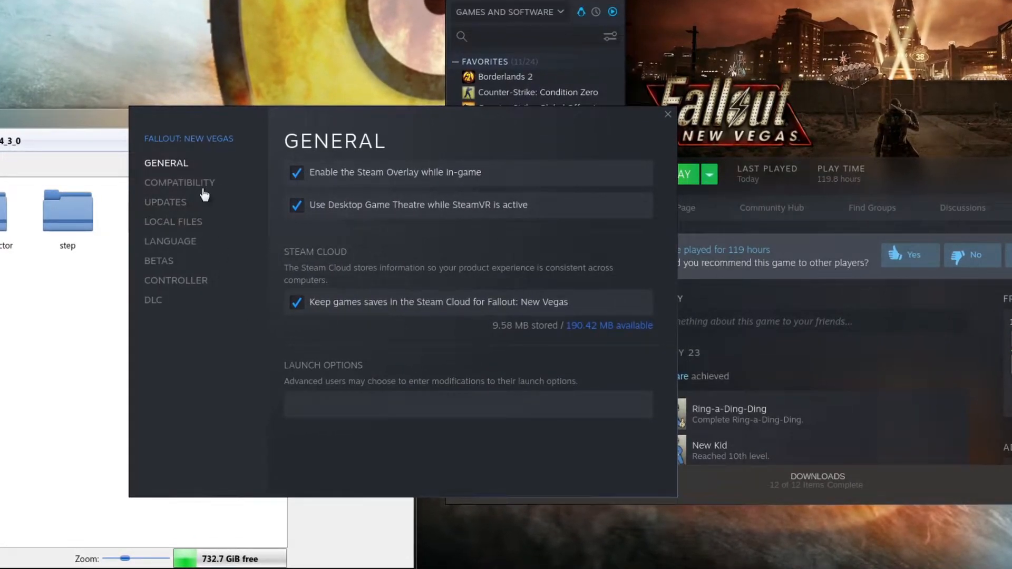
pyautogui.click(370, 411)
pyautogui.click(215, 183)
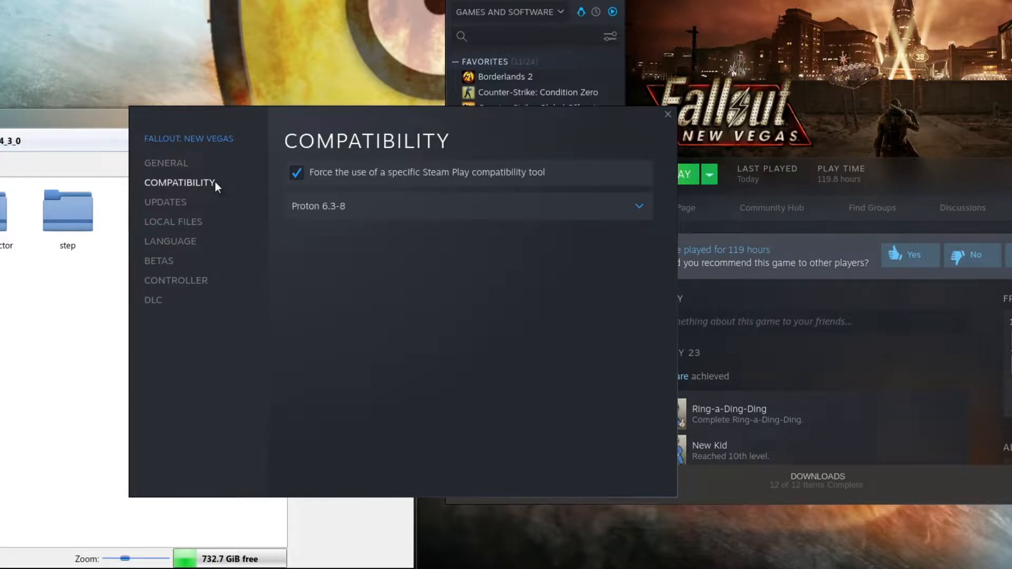
pyautogui.click(358, 208)
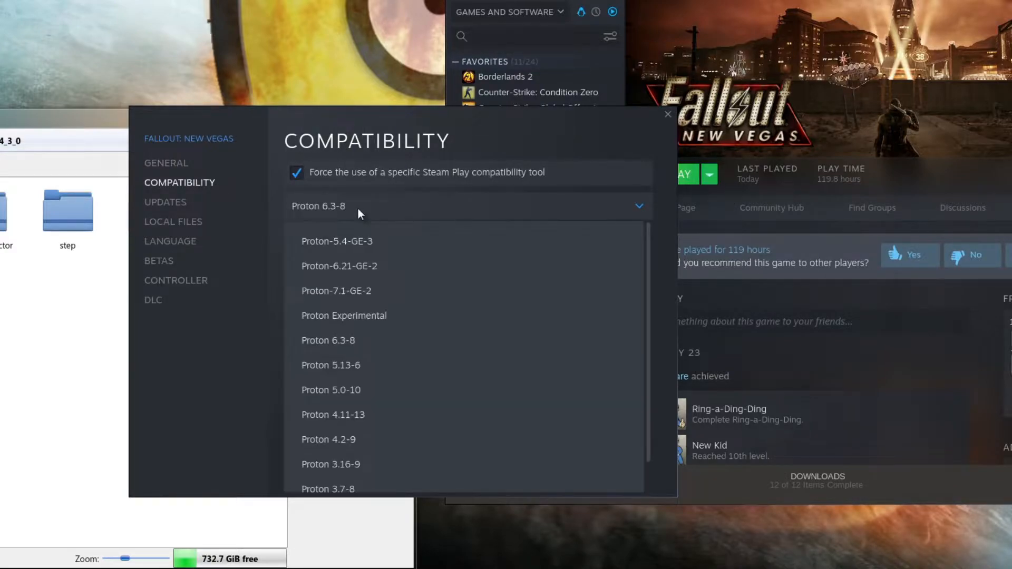
pyautogui.click(379, 344)
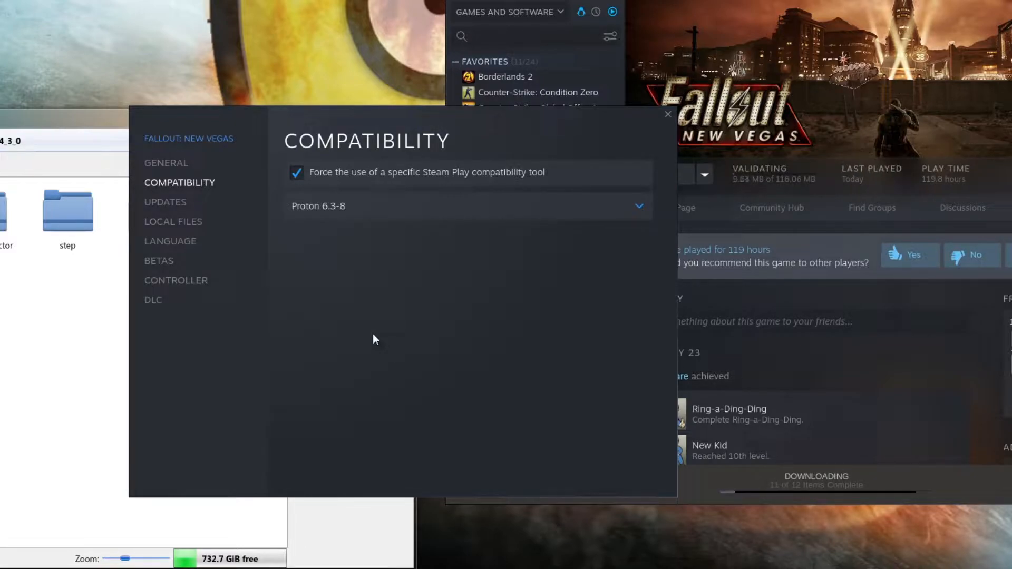
pyautogui.click(668, 115)
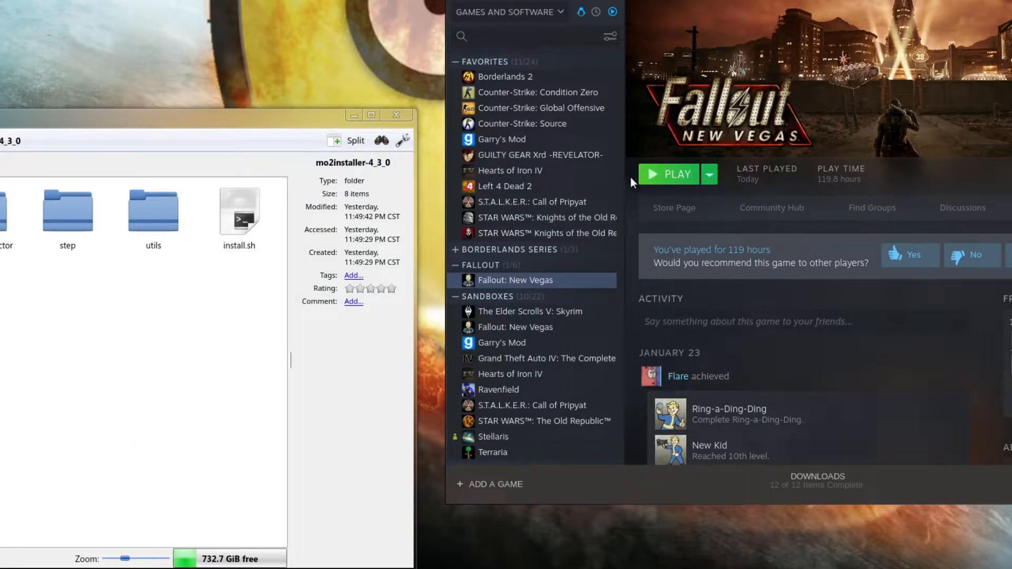
# Launch Fallout: New Vegas, let it detect the video hardware, and accept the launcher's graphics options.
pyautogui.click(675, 174)
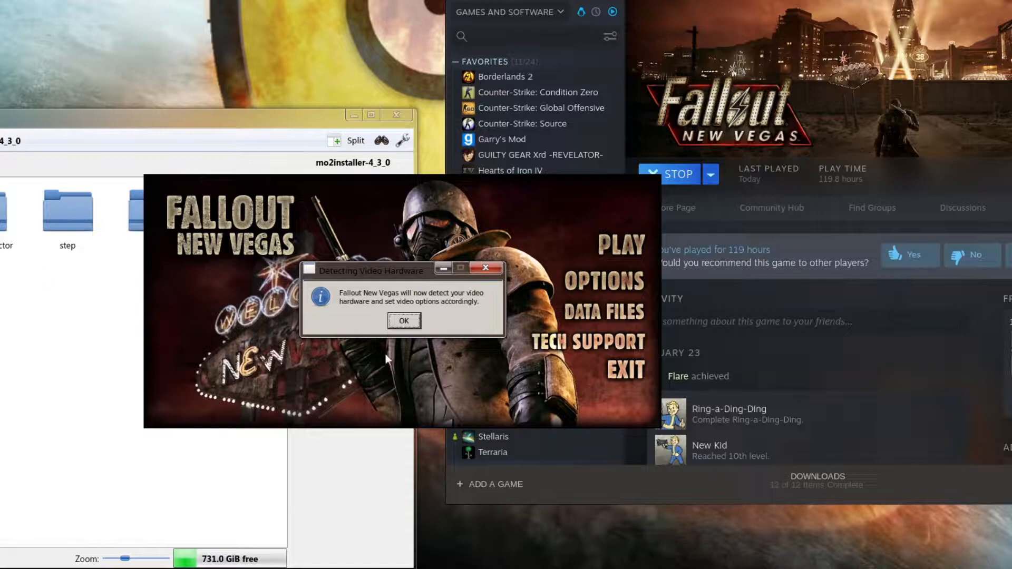
pyautogui.click(398, 322)
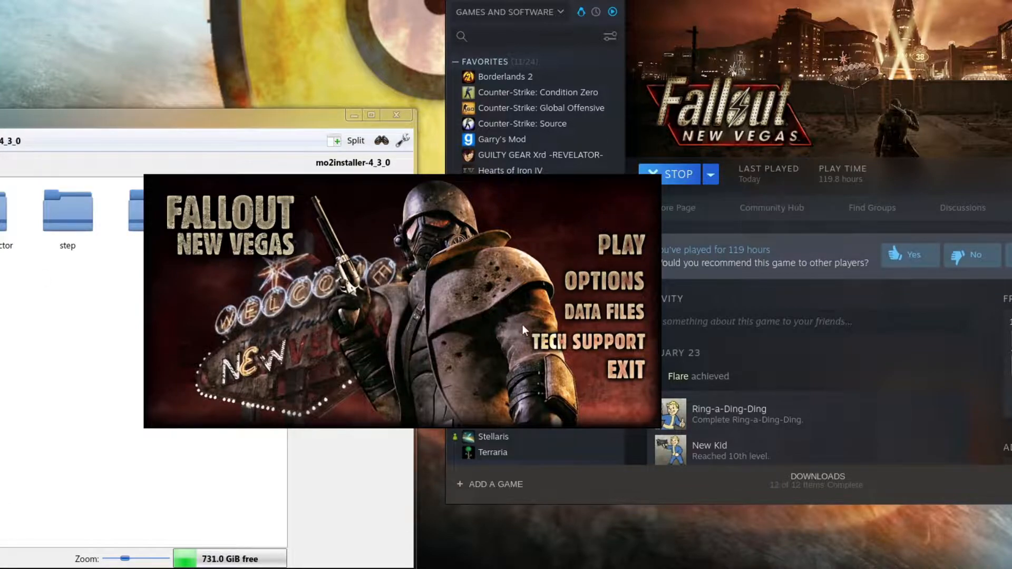
pyautogui.click(562, 286)
pyautogui.click(397, 322)
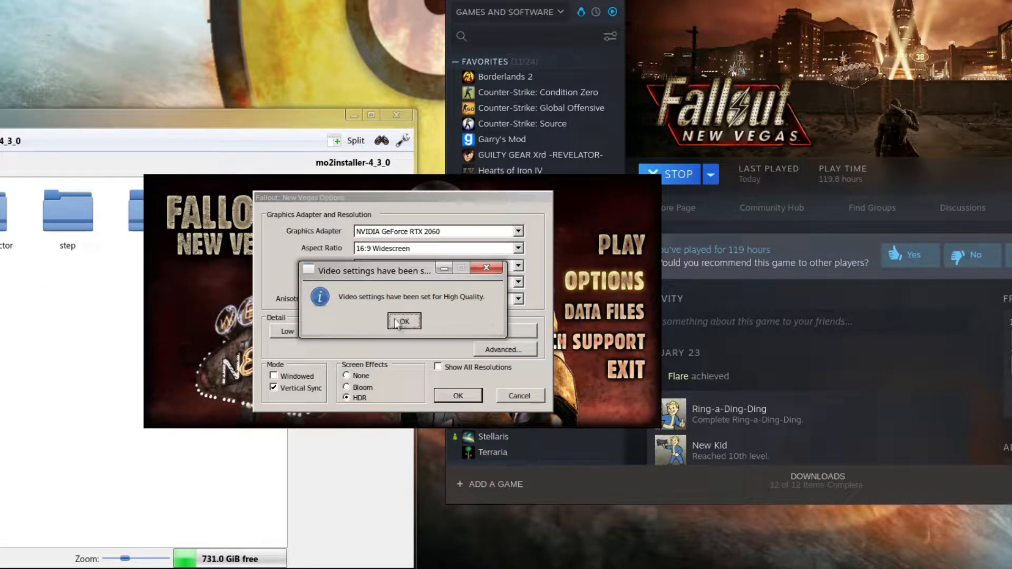
pyautogui.click(457, 396)
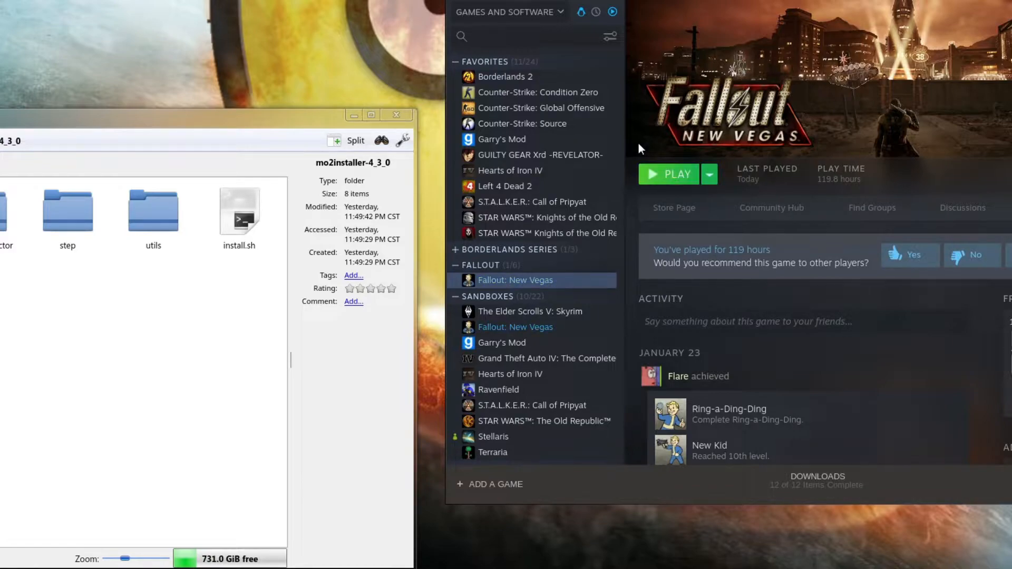
# Start Fallout: New Vegas through its launcher and look through the saved games available to load.
pyautogui.click(649, 175)
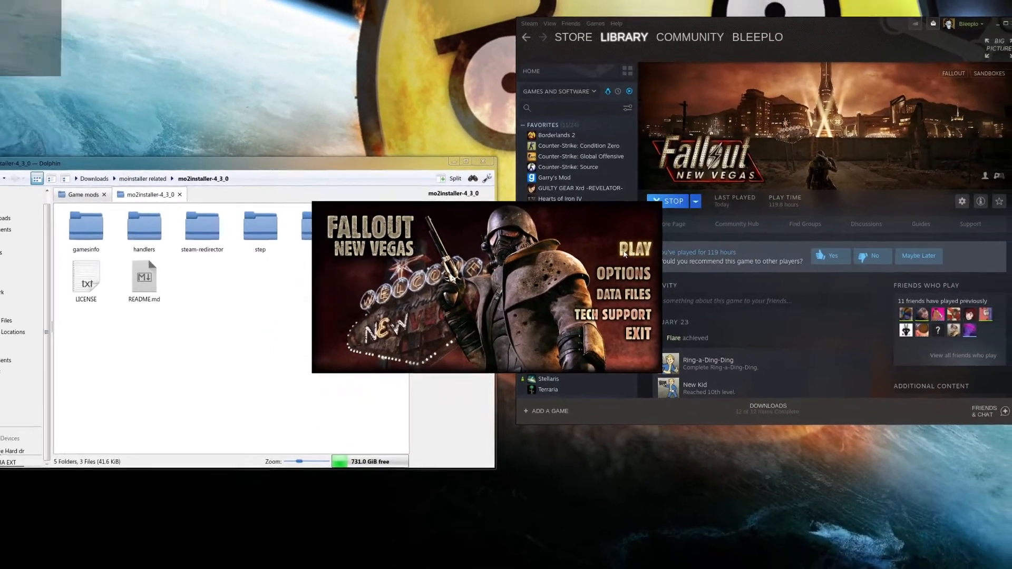
pyautogui.click(627, 254)
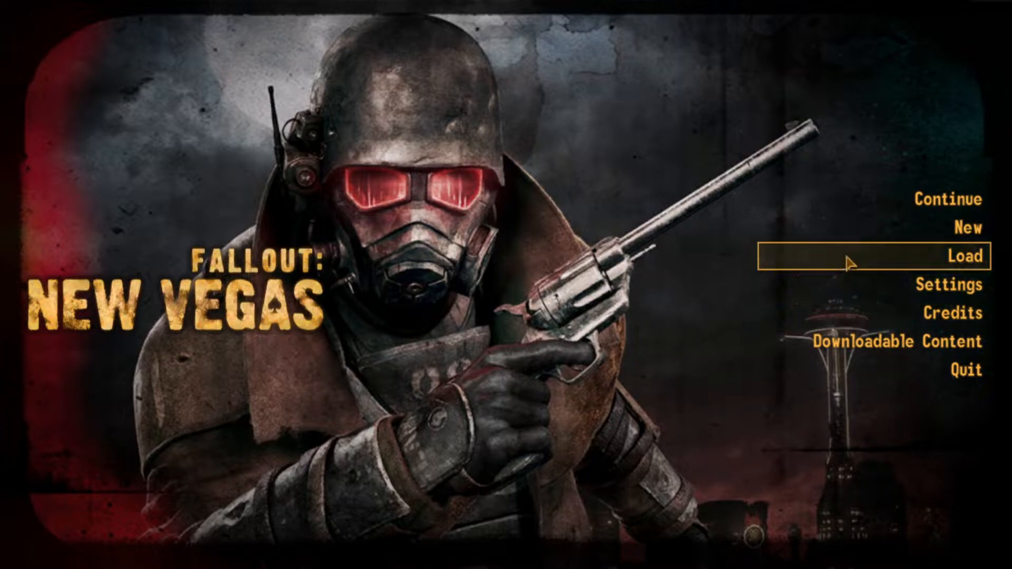
pyautogui.click(828, 255)
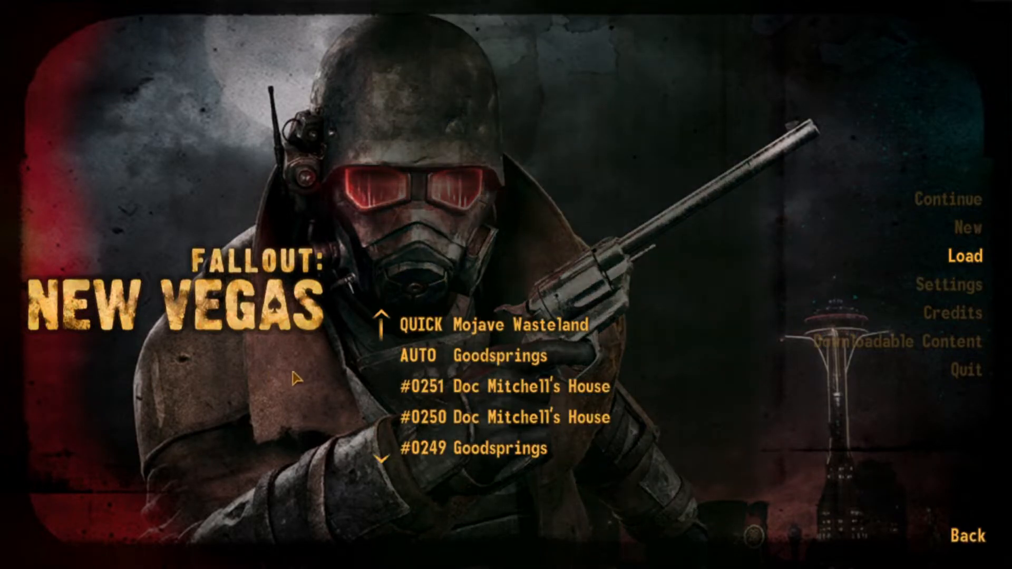
pyautogui.scroll(-5, 456, 381)
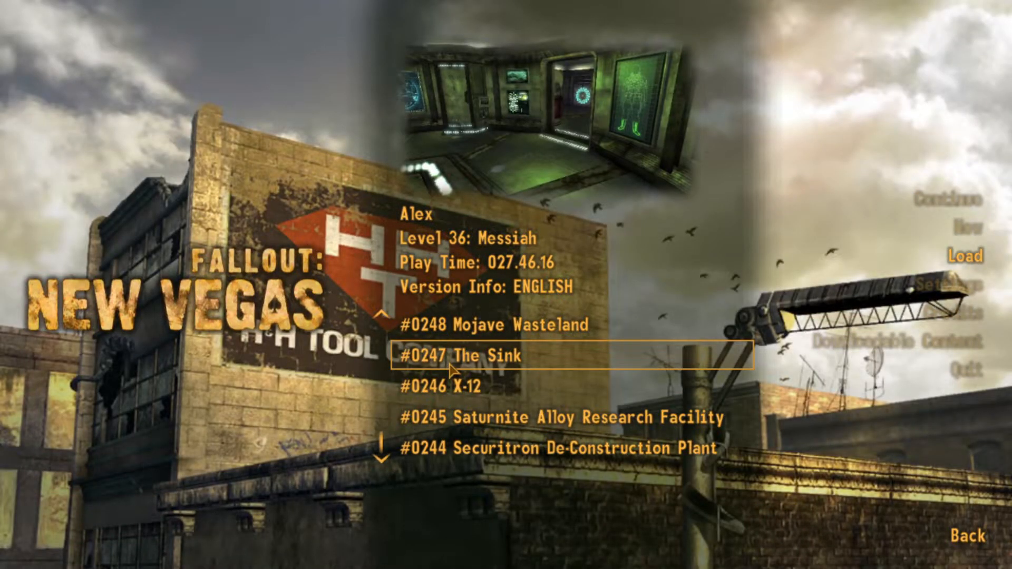
pyautogui.scroll(4, 450, 369)
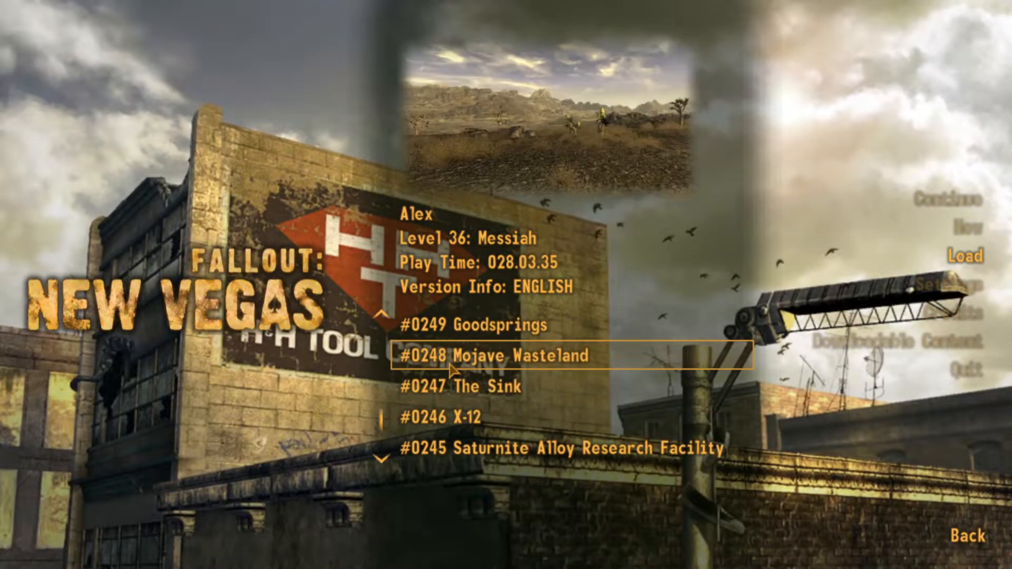
pyautogui.scroll(1, 451, 369)
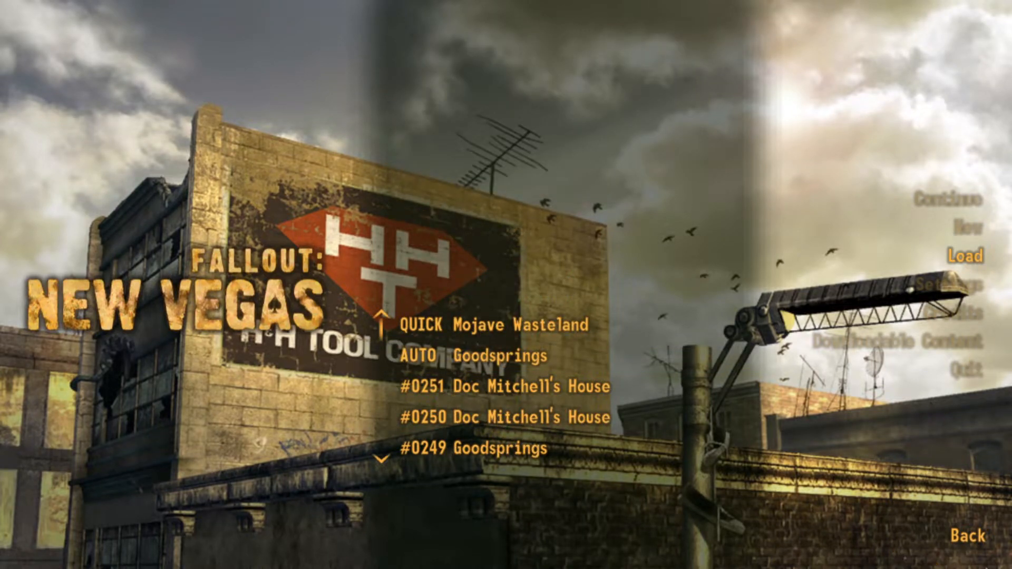
# Leave the list of saved games and quit Fallout: New Vegas to the desktop.
pyautogui.click(967, 535)
pyautogui.click(964, 368)
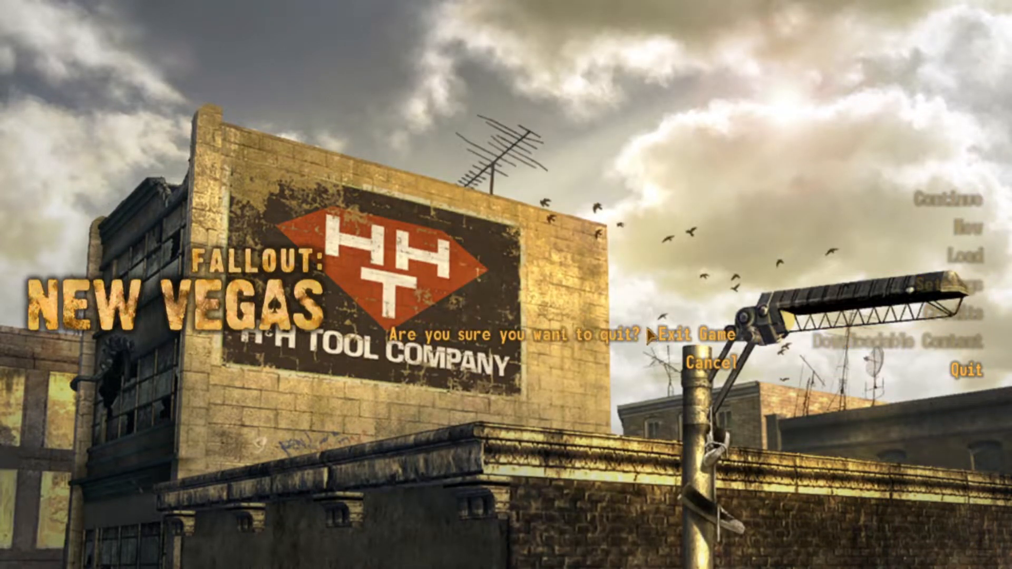
pyautogui.click(697, 334)
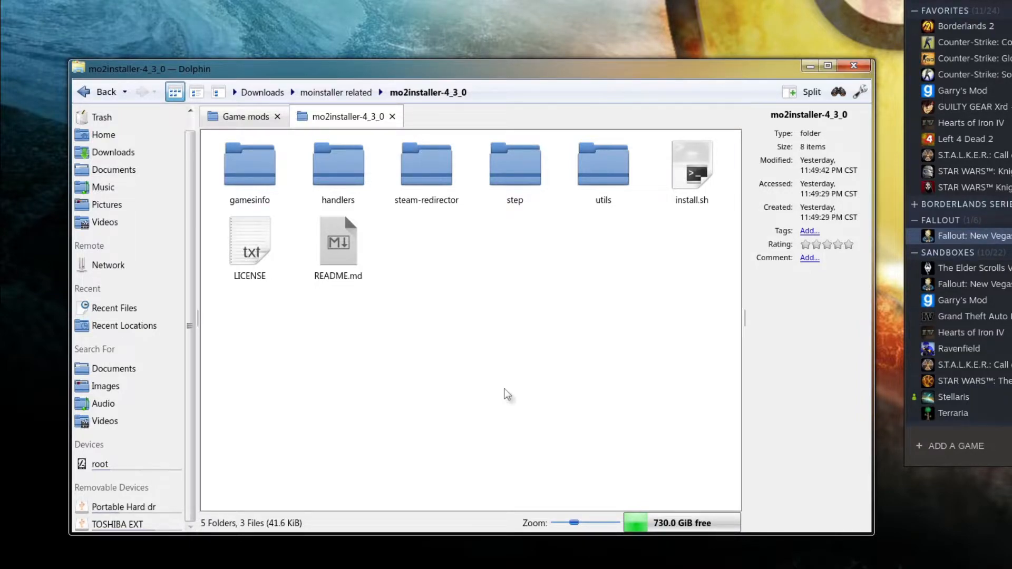
# Run ./install.sh from a terminal opened in the mo2installer-4_3_0 folder and choose Fallout: New Vegas as the game to manage.
pyautogui.rightClick(507, 394)
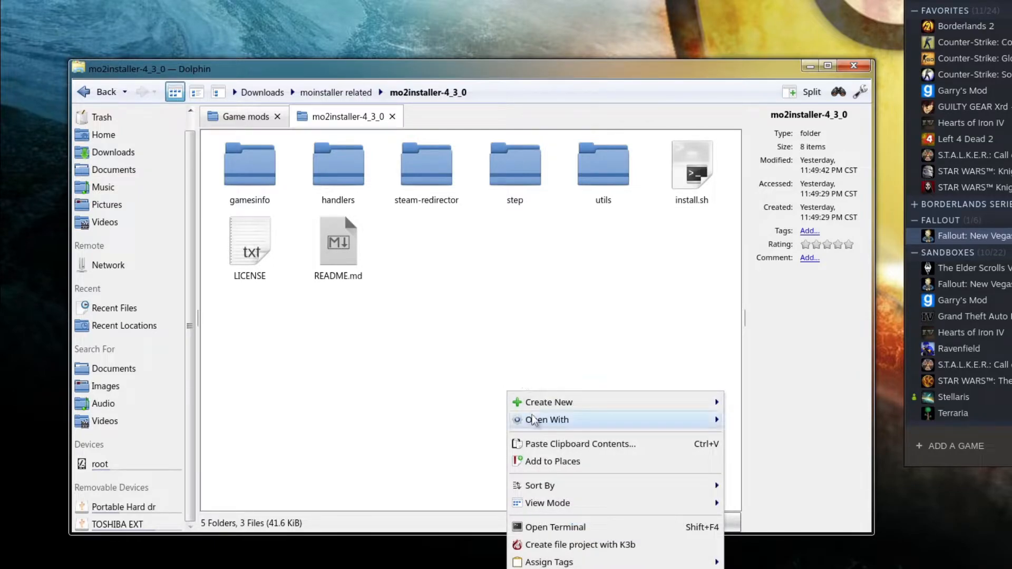
pyautogui.moveTo(537, 420)
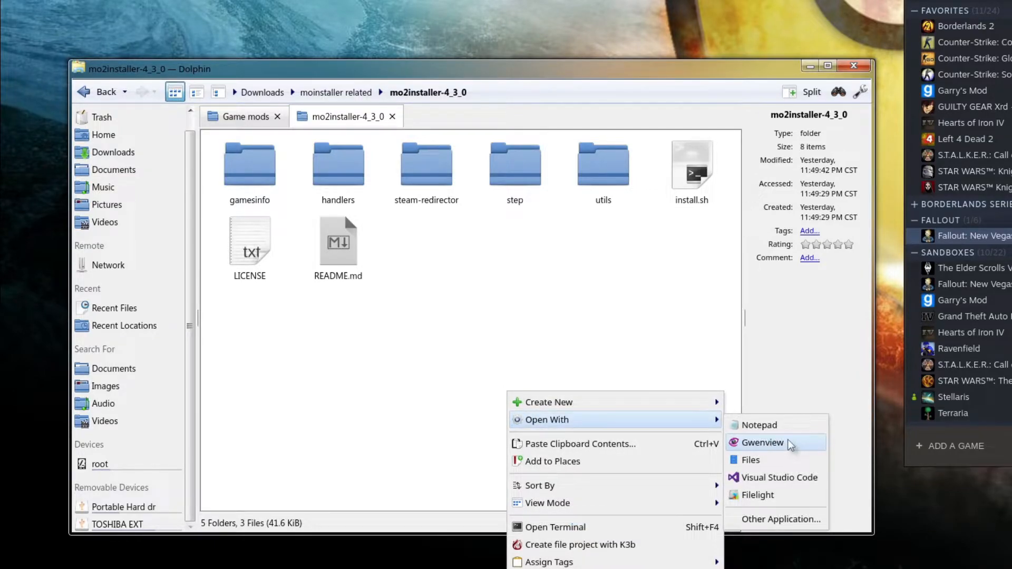
pyautogui.click(622, 527)
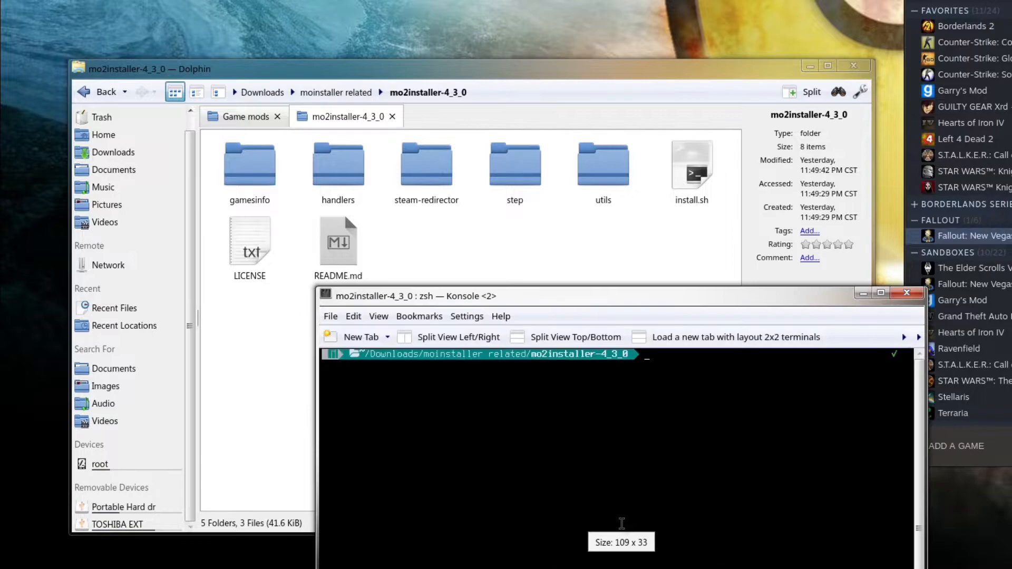
pyautogui.moveTo(513, 296); pyautogui.dragTo(718, 282)
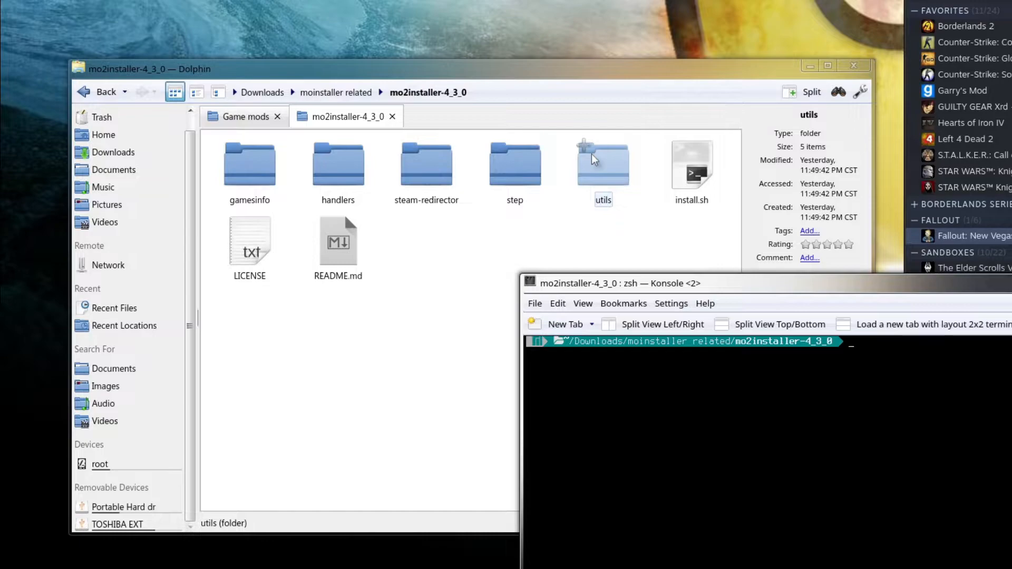
pyautogui.write('./install.sh')
pyautogui.press('Return')
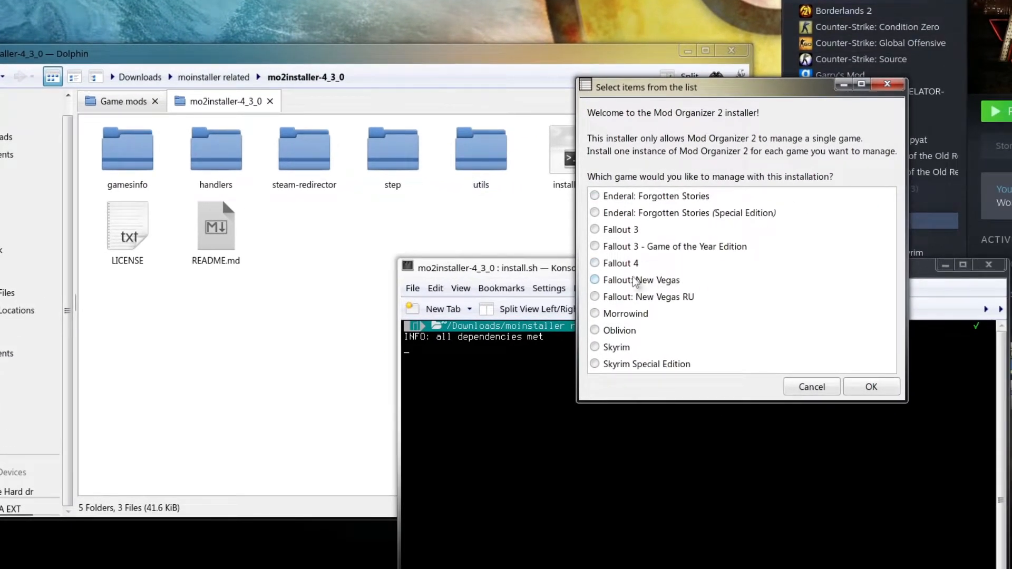
pyautogui.click(595, 280)
pyautogui.click(870, 387)
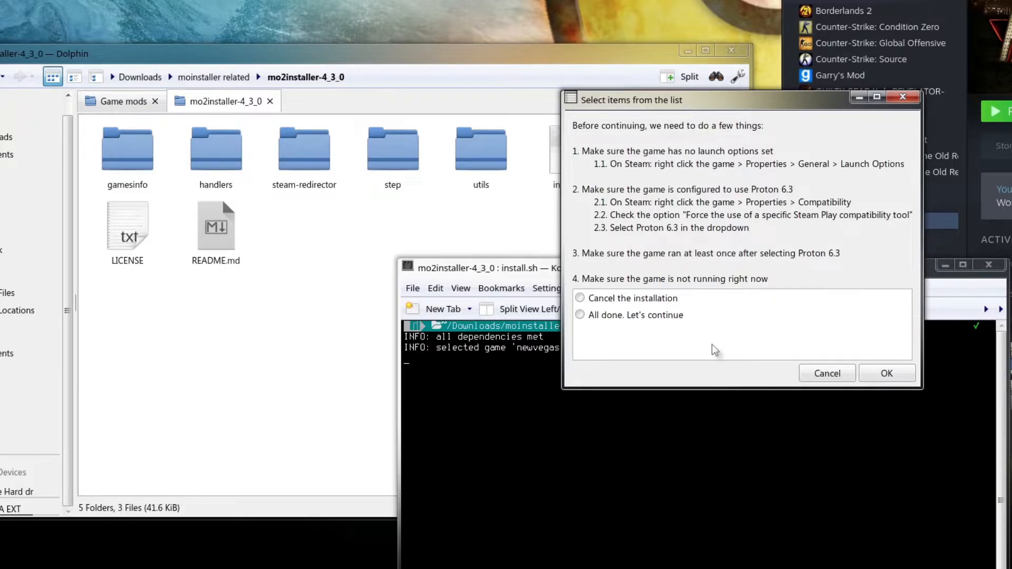
# Check the launch options and the forced compatibility tool in Fallout: New Vegas's Steam properties against the installer's requirements.
pyautogui.moveTo(791, 105); pyautogui.dragTo(557, 11)
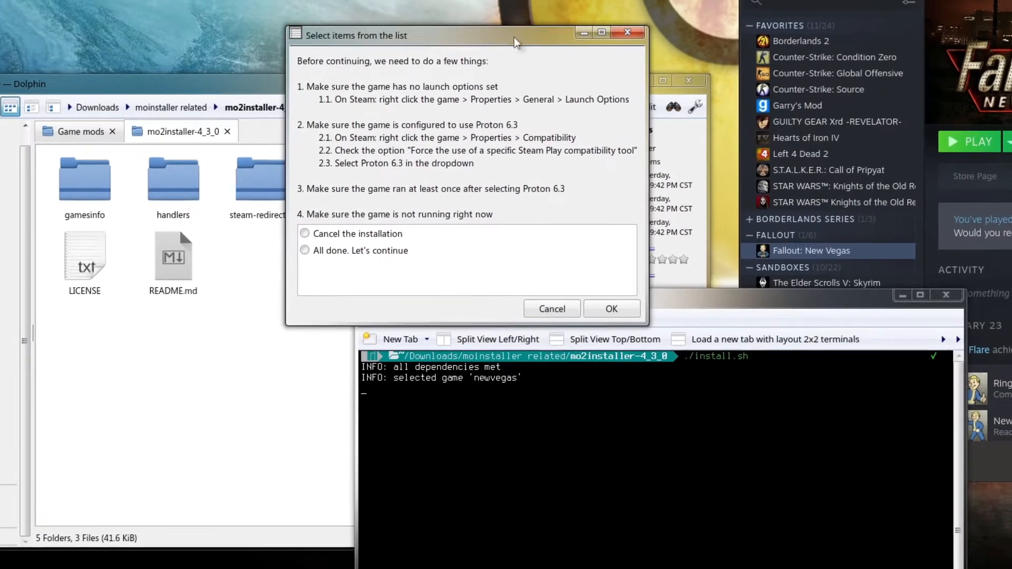
pyautogui.rightClick(811, 251)
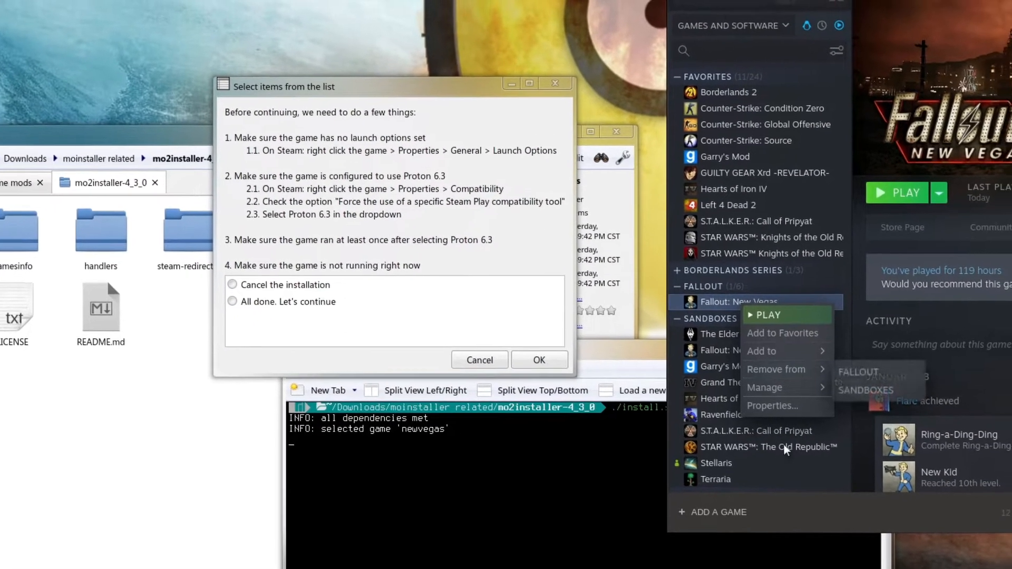
pyautogui.click(853, 360)
pyautogui.moveTo(524, 152); pyautogui.dragTo(823, 153)
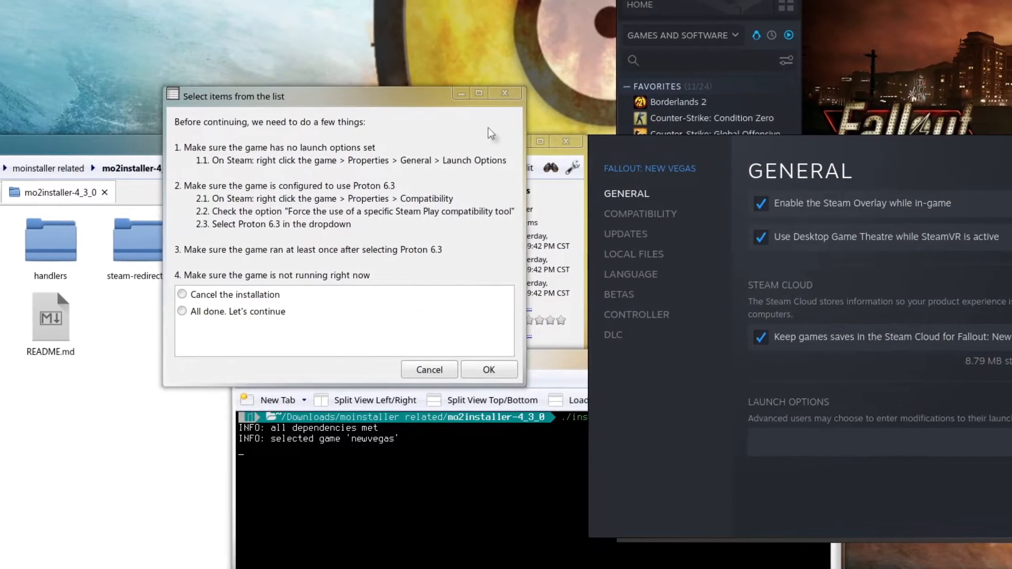
pyautogui.click(595, 215)
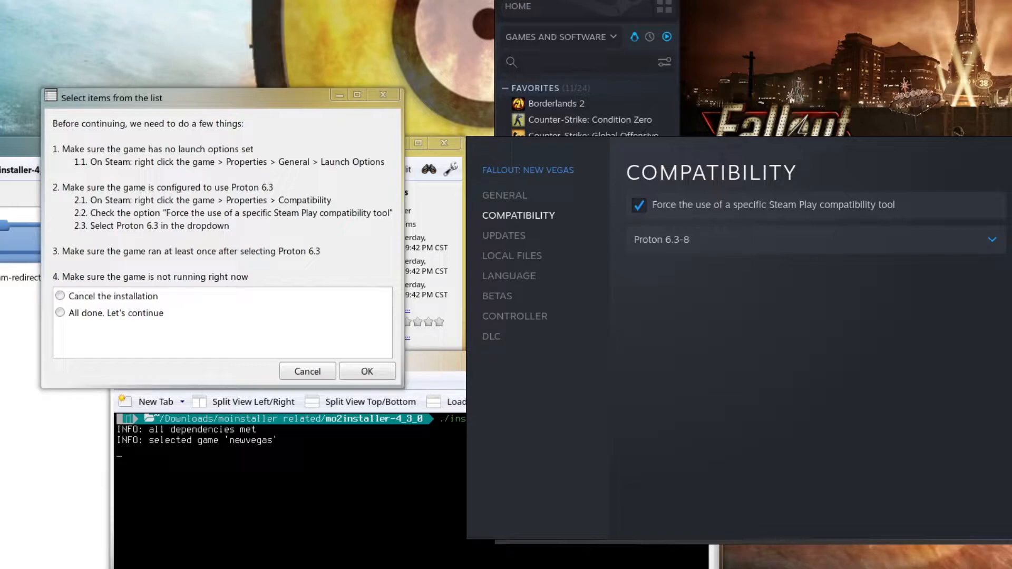
pyautogui.click(1009, 146)
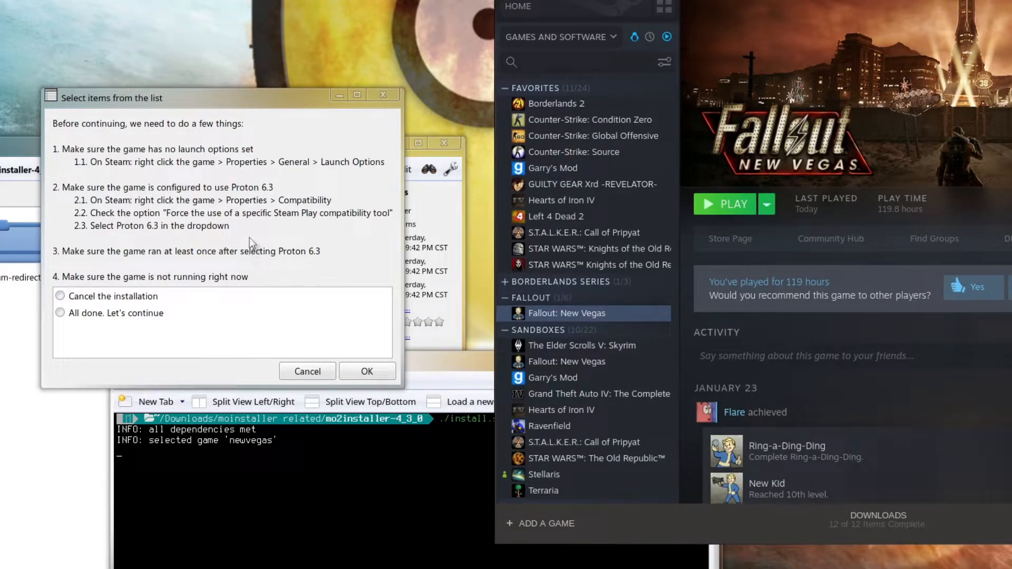
# Confirm the installer's prerequisites and install Mod Organizer 2 into a new Games/mod-organizer-2-newvegas directory in the home folder.
pyautogui.click(68, 314)
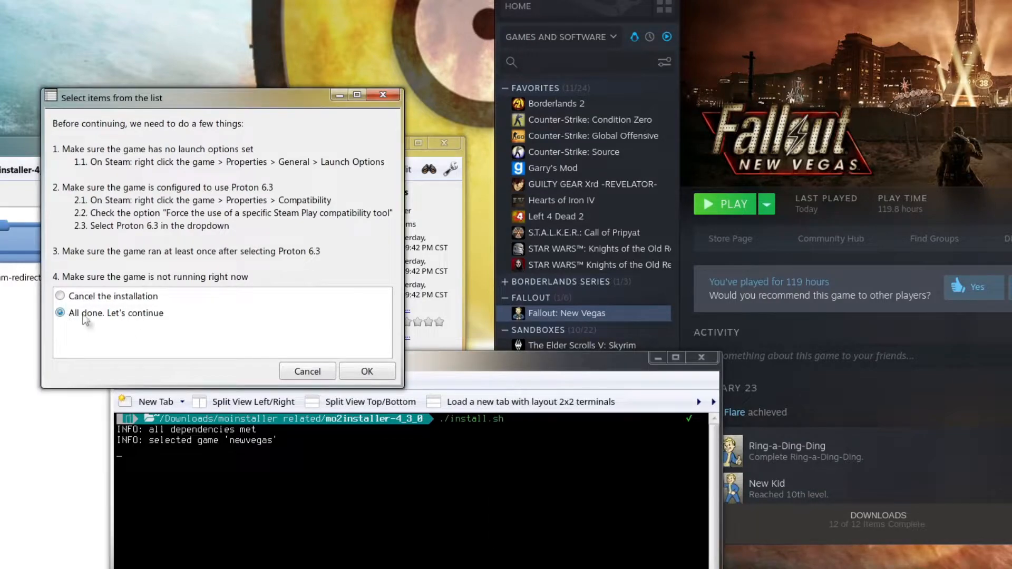
pyautogui.click(363, 372)
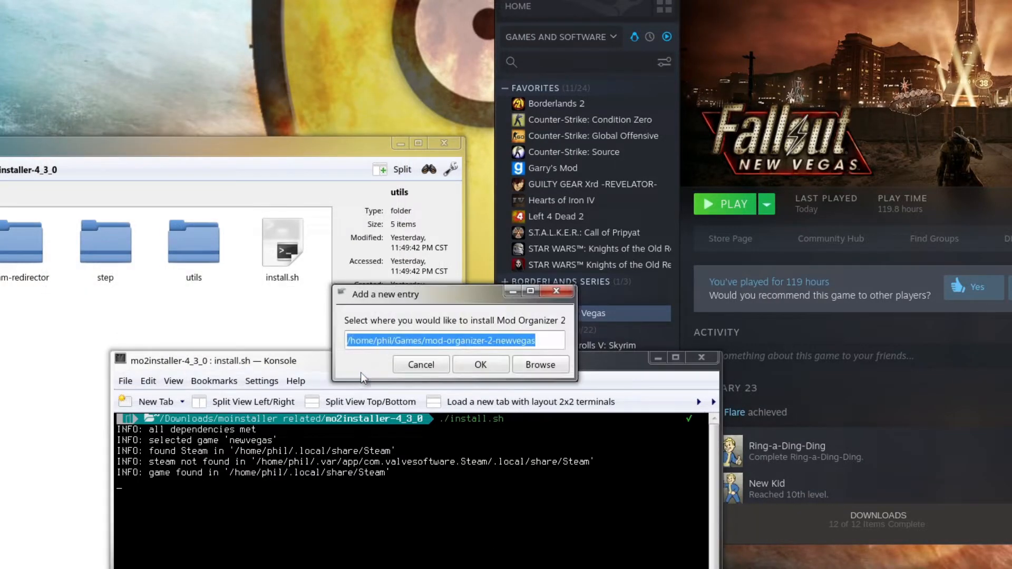
pyautogui.click(549, 340)
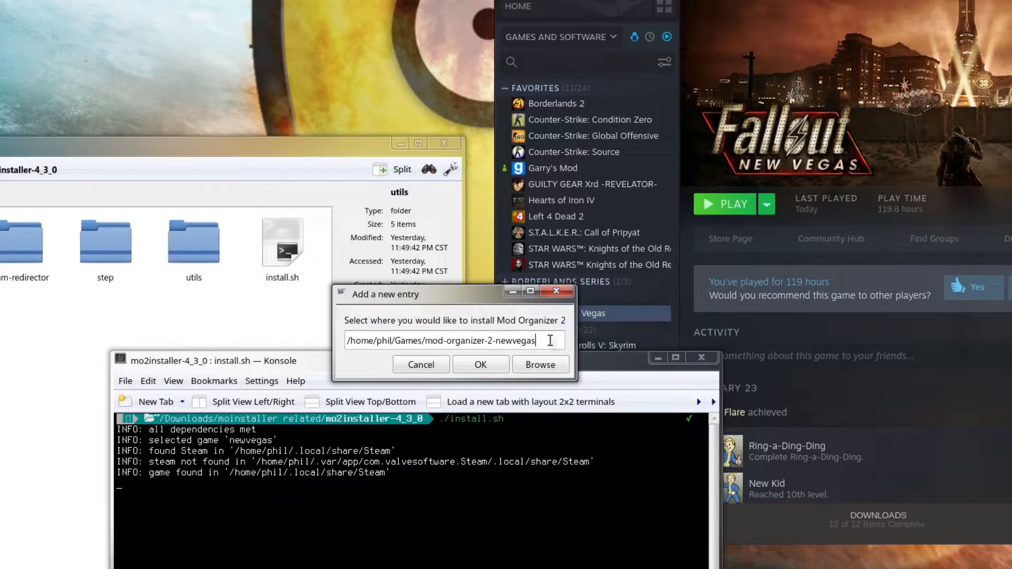
pyautogui.click(480, 364)
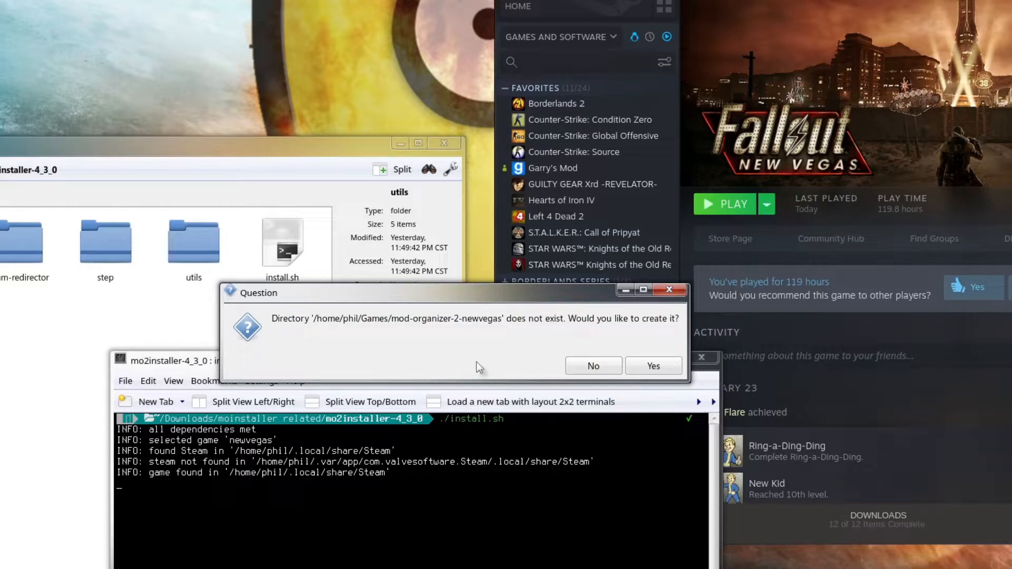
pyautogui.click(651, 366)
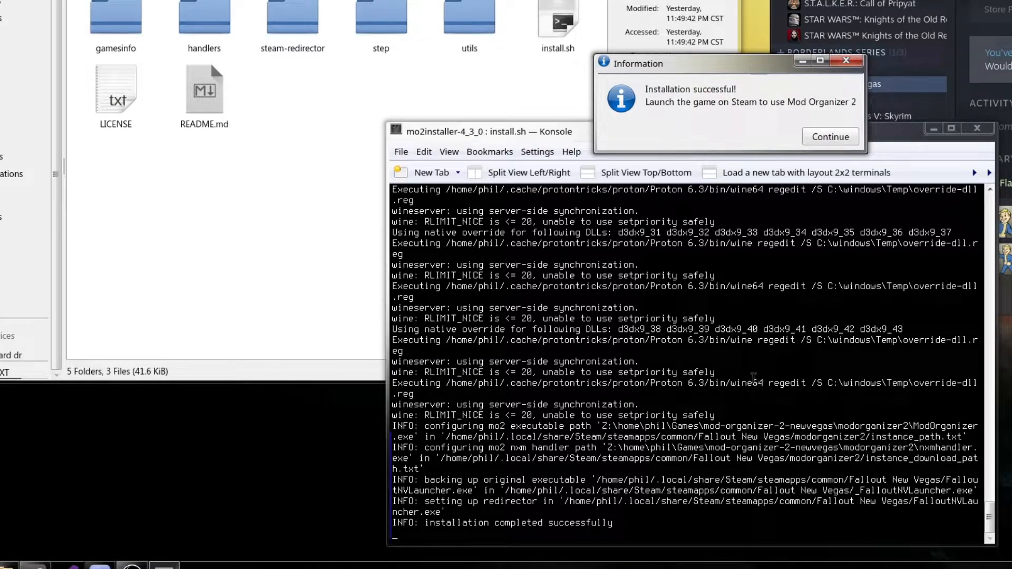
pyautogui.click(831, 138)
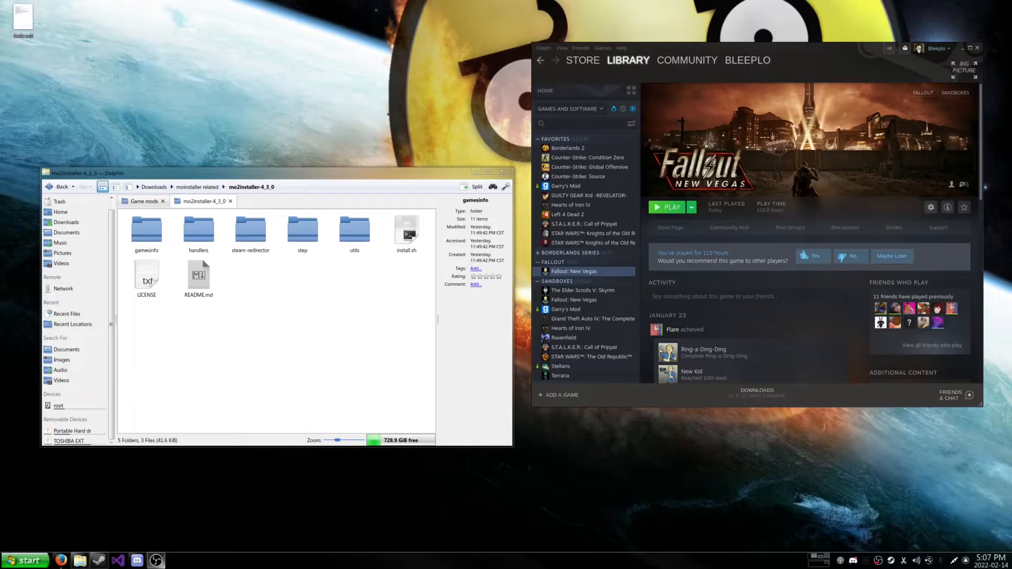
# Browse Fallout: New Vegas's local files from Steam and inspect the contents of its modorganizer2 folder.
pyautogui.rightClick(582, 271)
pyautogui.moveTo(613, 319)
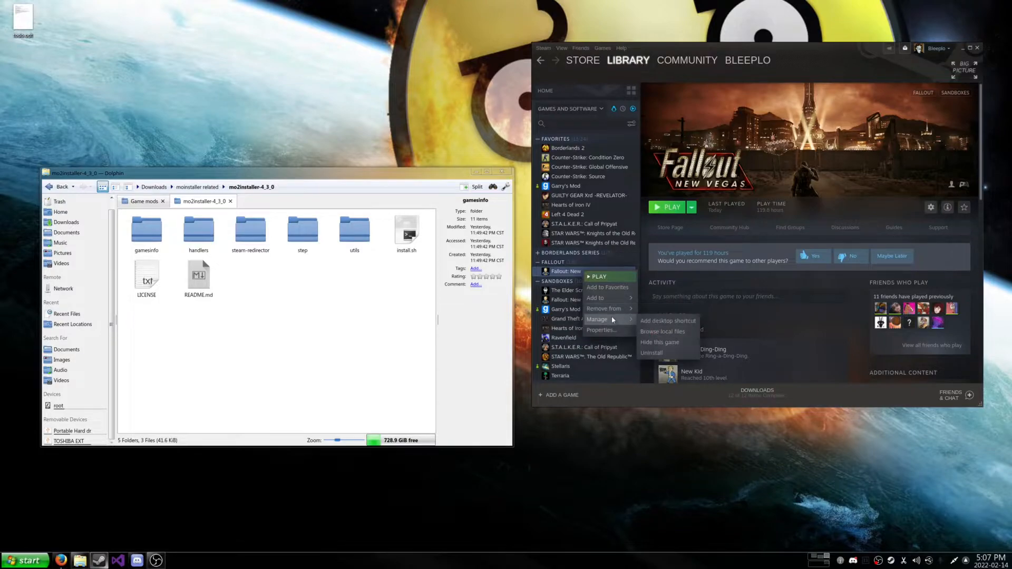
pyautogui.click(656, 331)
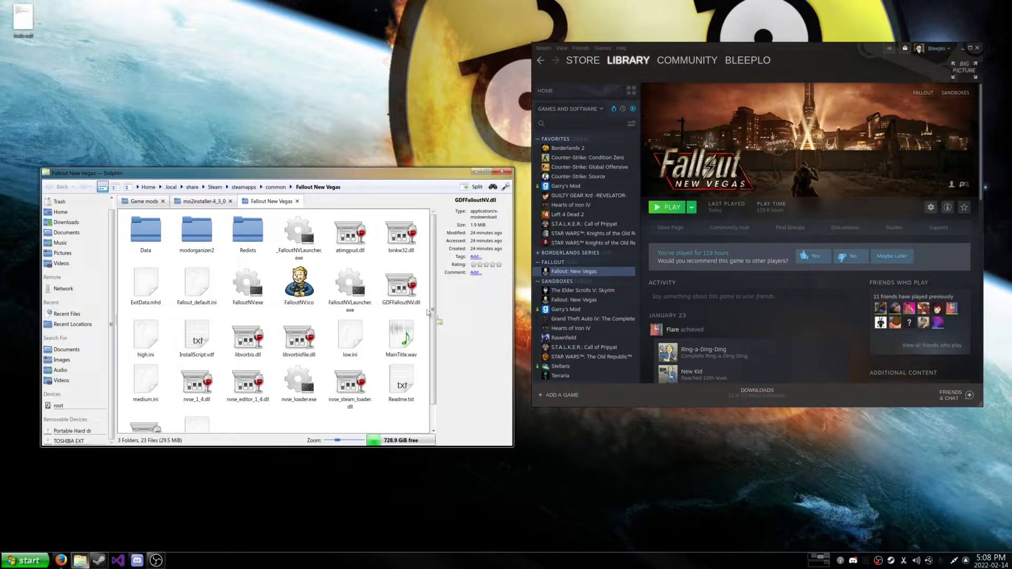
pyautogui.click(206, 232)
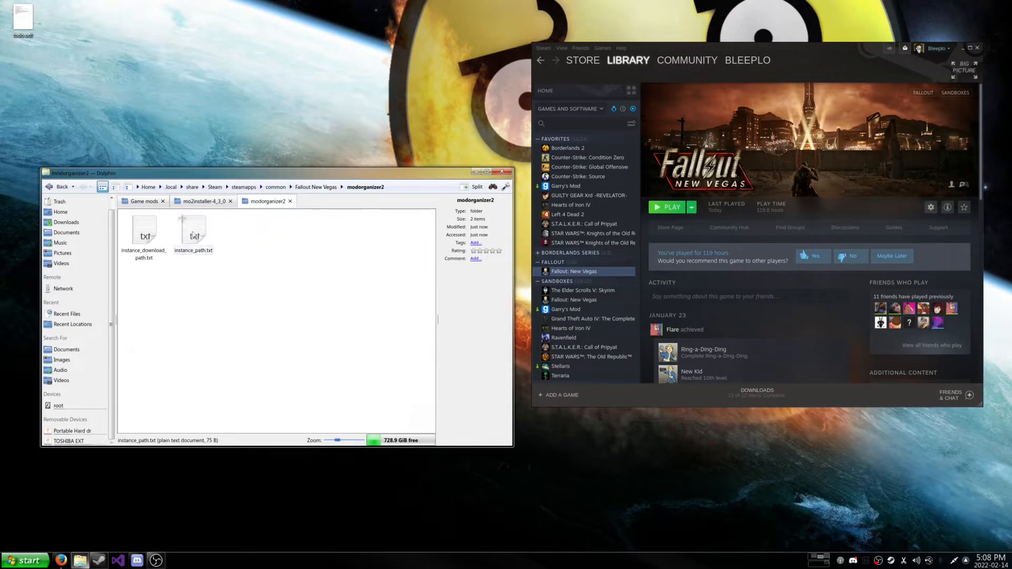
pyautogui.click(59, 187)
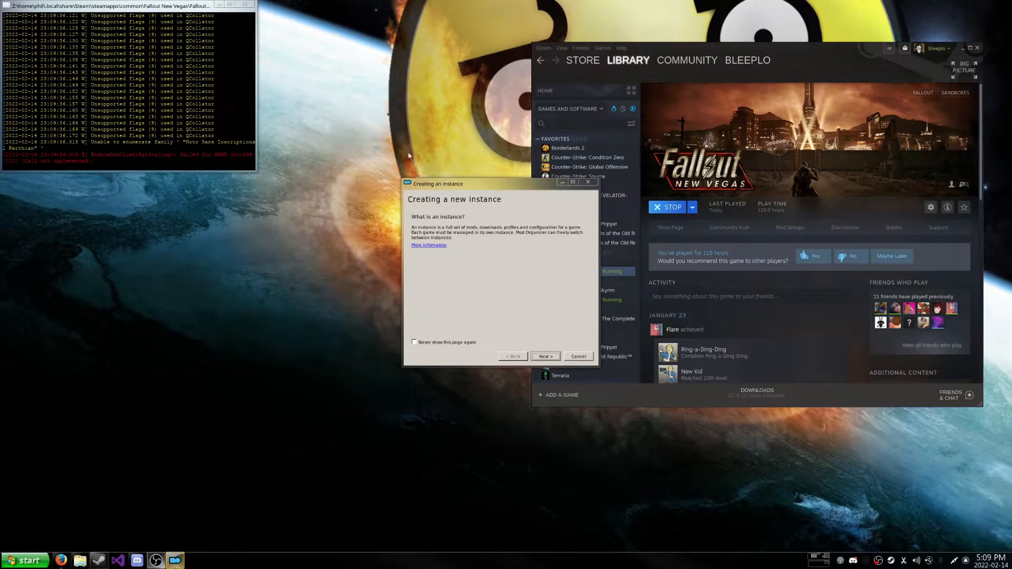
# Start a new global instance in Mod Organizer with New Vegas as the game to manage.
pyautogui.moveTo(427, 186); pyautogui.dragTo(267, 193)
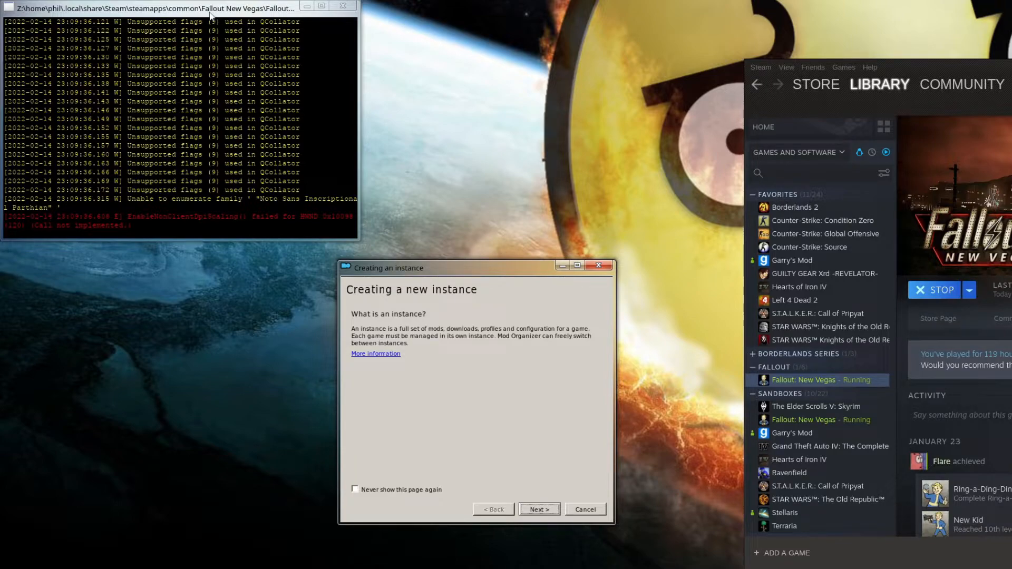
pyautogui.click(535, 510)
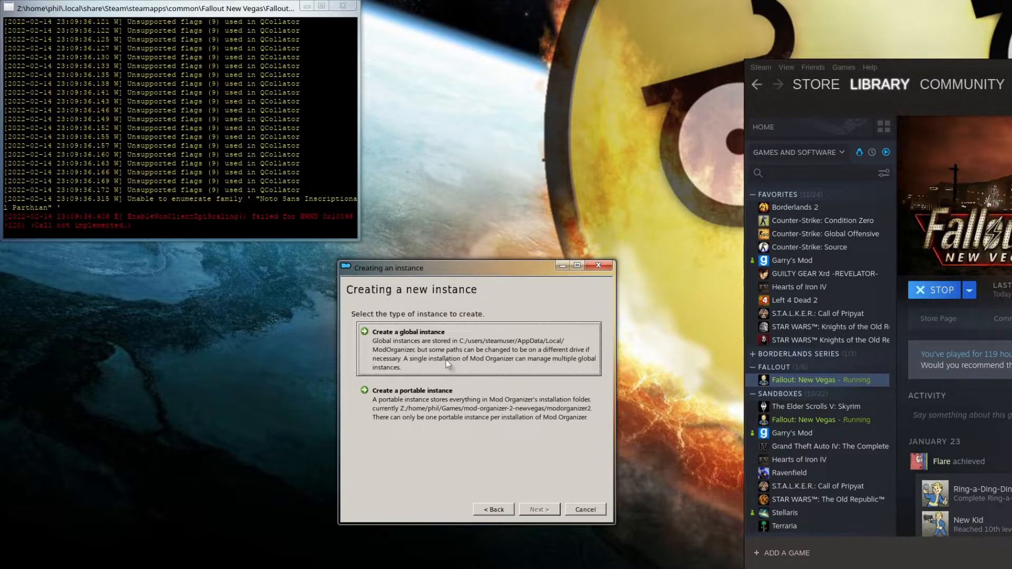
pyautogui.click(471, 351)
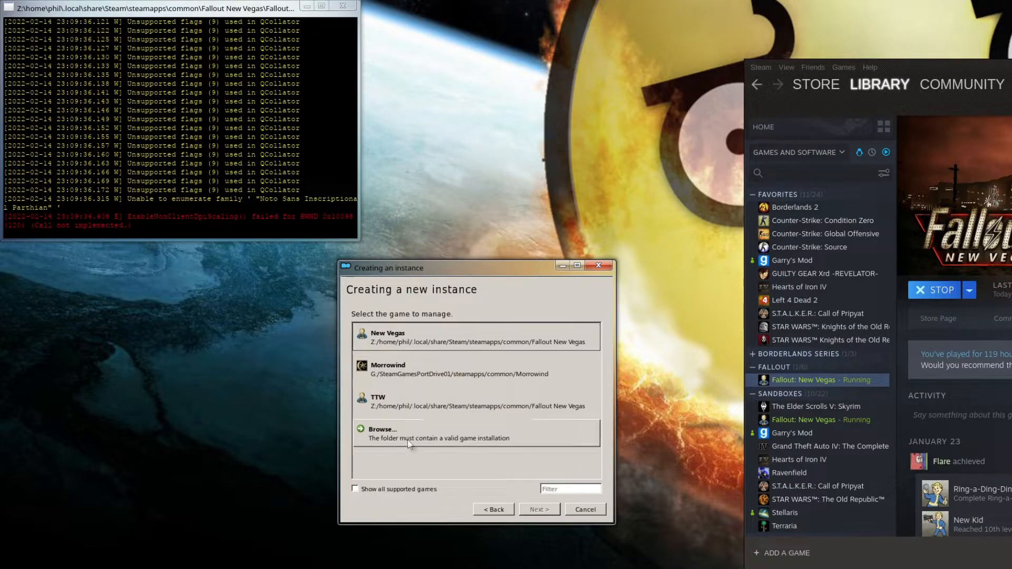
pyautogui.click(507, 513)
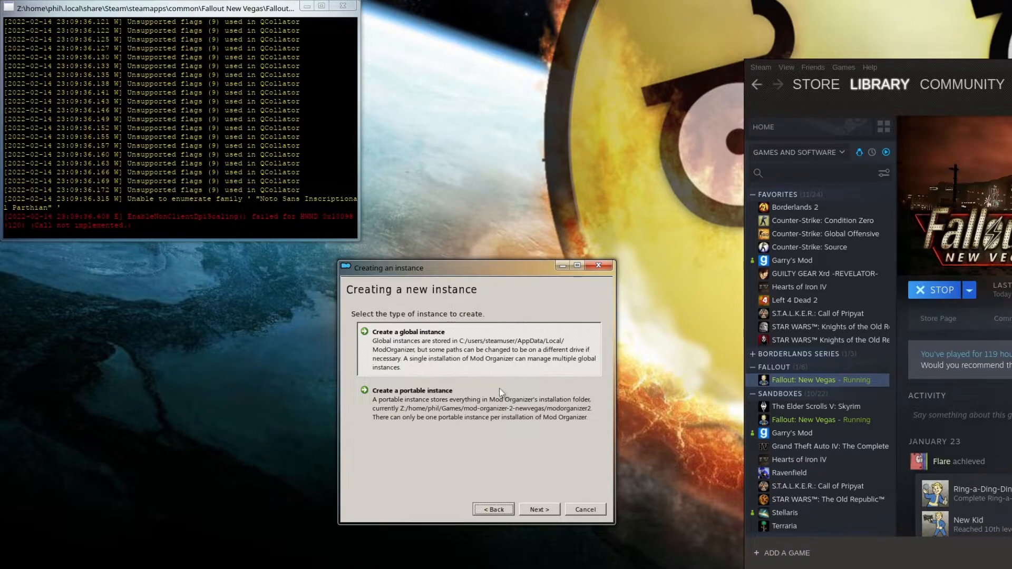
pyautogui.click(540, 508)
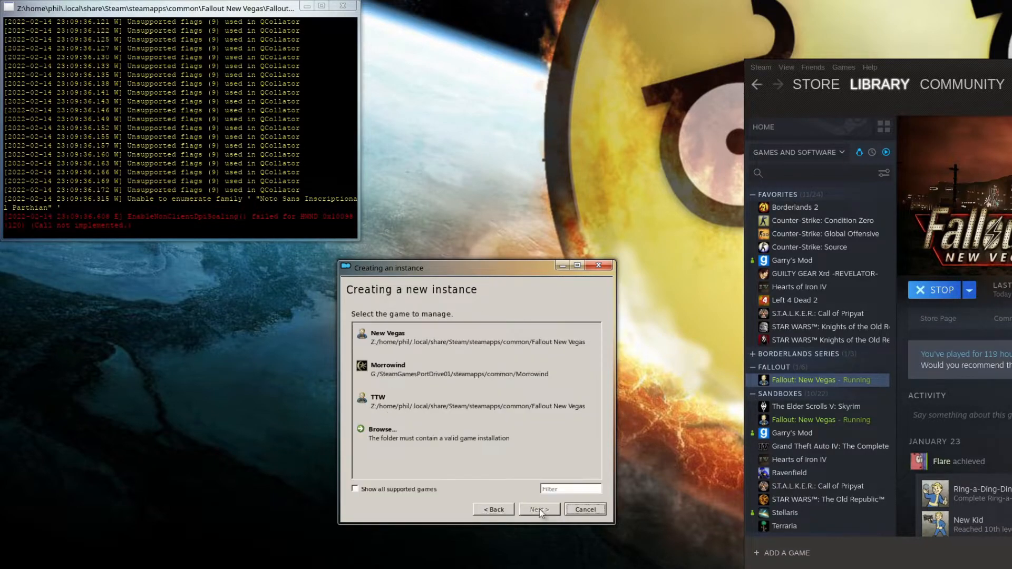
pyautogui.click(445, 336)
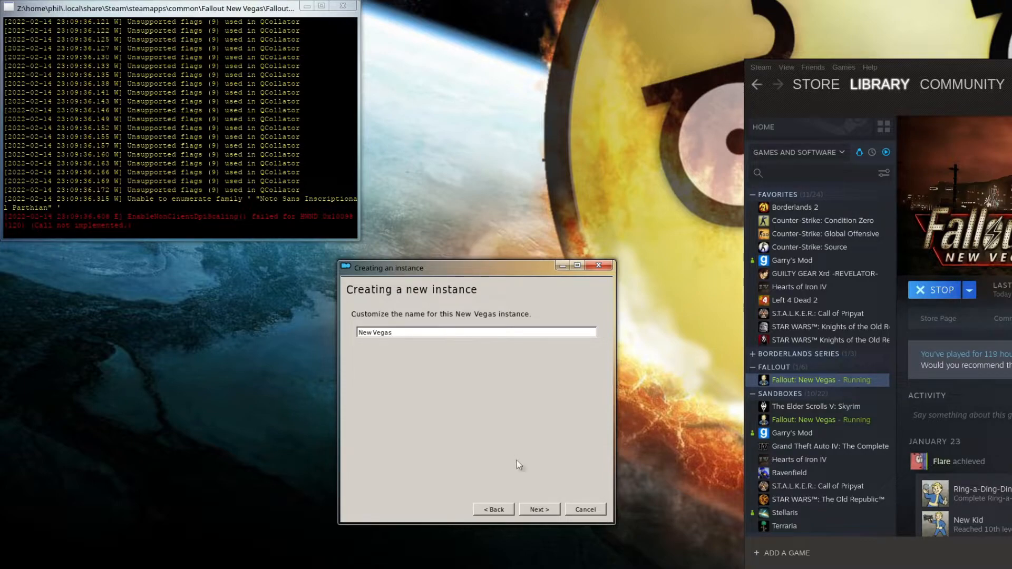
# Create the instance with the name New Vegas and the default data folder, without linking a Nexus account.
pyautogui.click(530, 507)
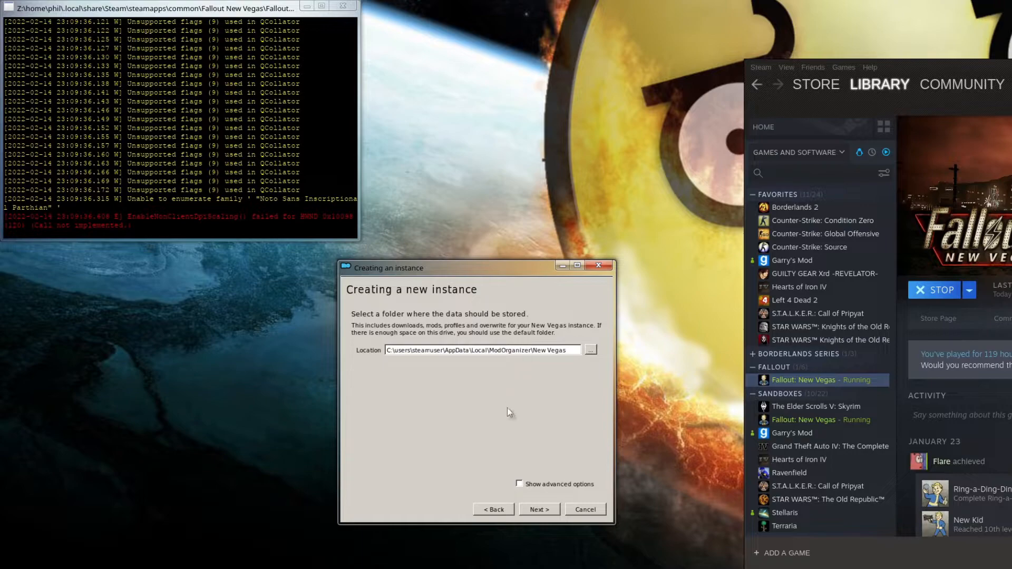
pyautogui.click(537, 509)
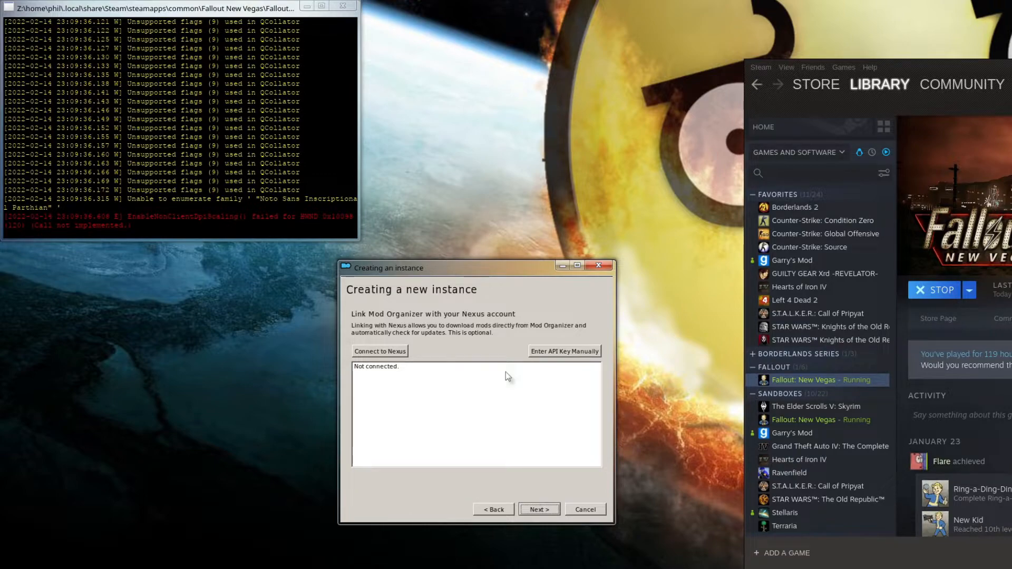
pyautogui.click(539, 509)
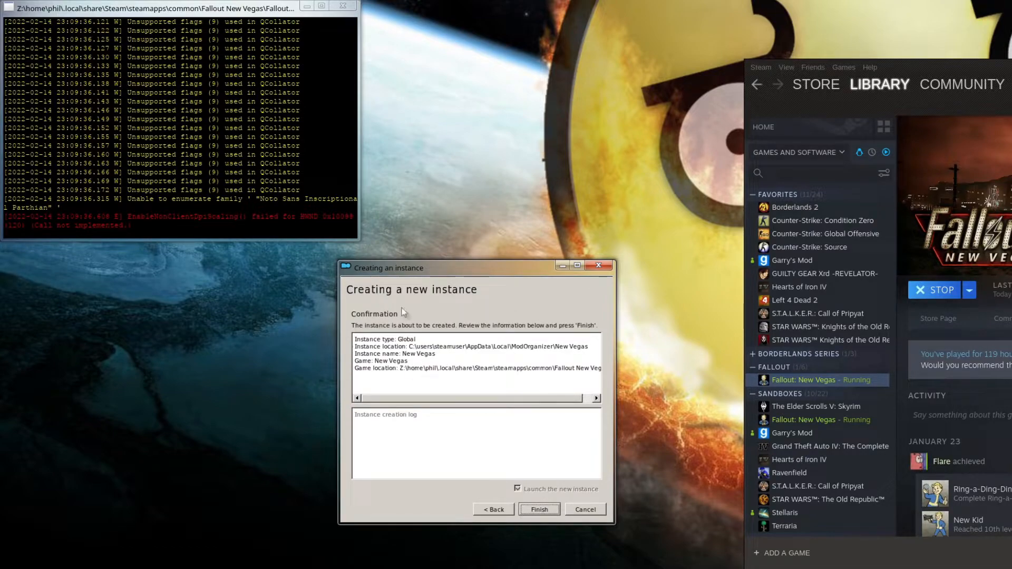
pyautogui.click(372, 367)
pyautogui.moveTo(383, 401)
pyautogui.mouseDown()
pyautogui.moveTo(468, 402)
pyautogui.moveTo(384, 396)
pyautogui.mouseUp()
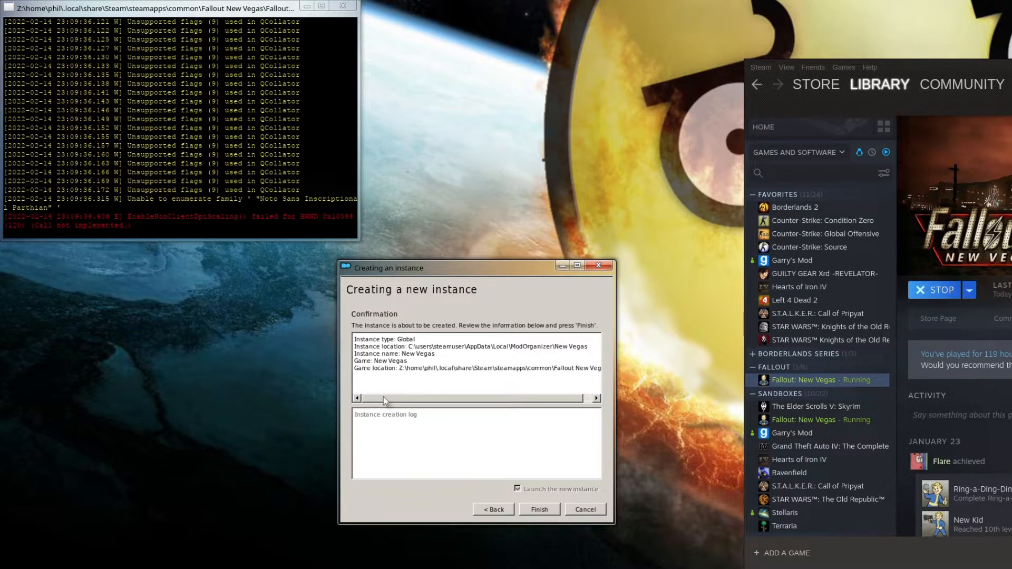
pyautogui.click(543, 510)
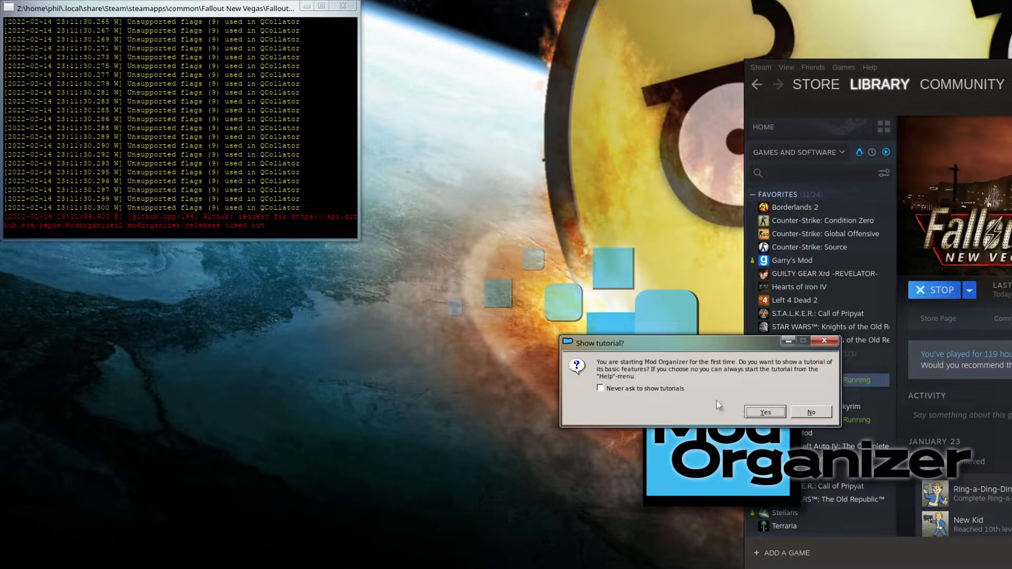
# Decline Mod Organizer's first-start tutorial and its offer to be associated with nxm links.
pyautogui.click(804, 413)
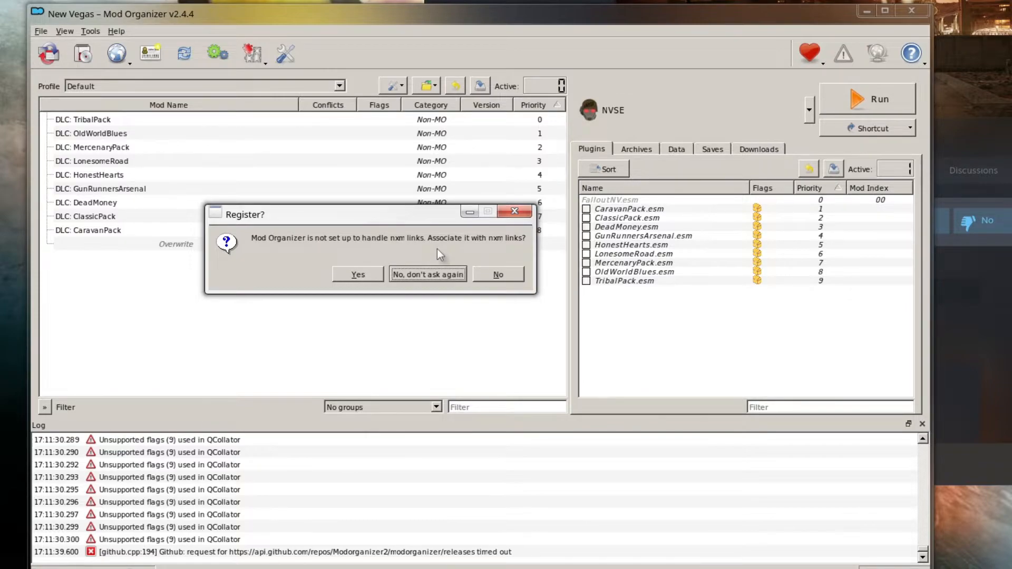
pyautogui.click(498, 274)
# Move the Mod Organizer window aside and set its toolbar to show icons and text.
pyautogui.moveTo(204, 11); pyautogui.dragTo(0, 23)
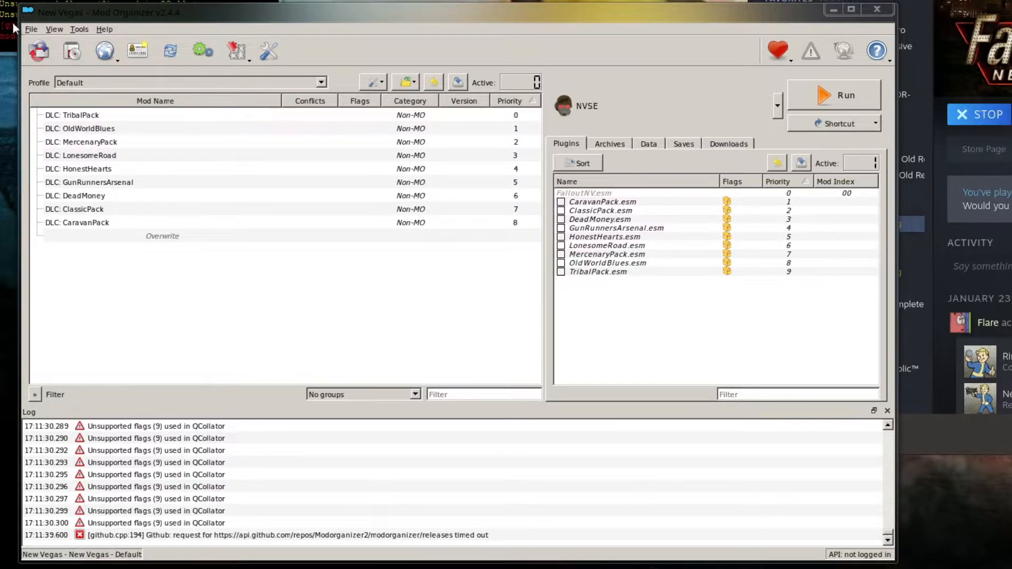
pyautogui.click(55, 30)
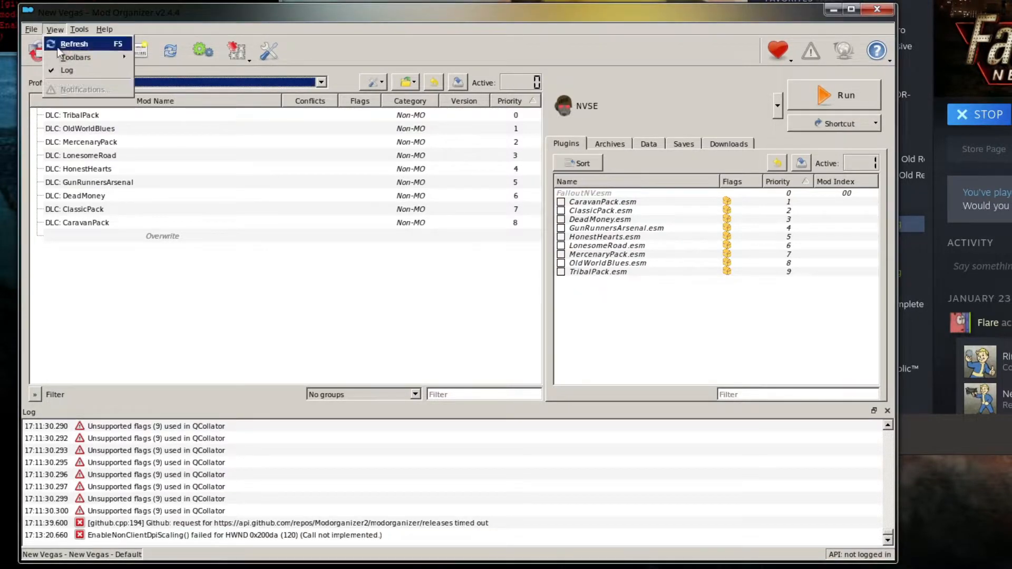
pyautogui.moveTo(74, 58)
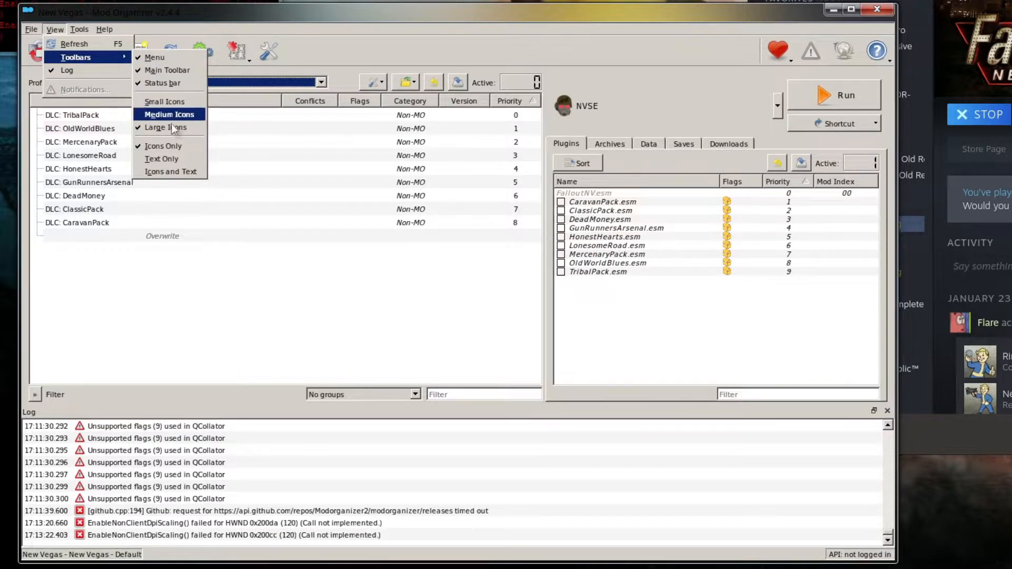
pyautogui.click(170, 172)
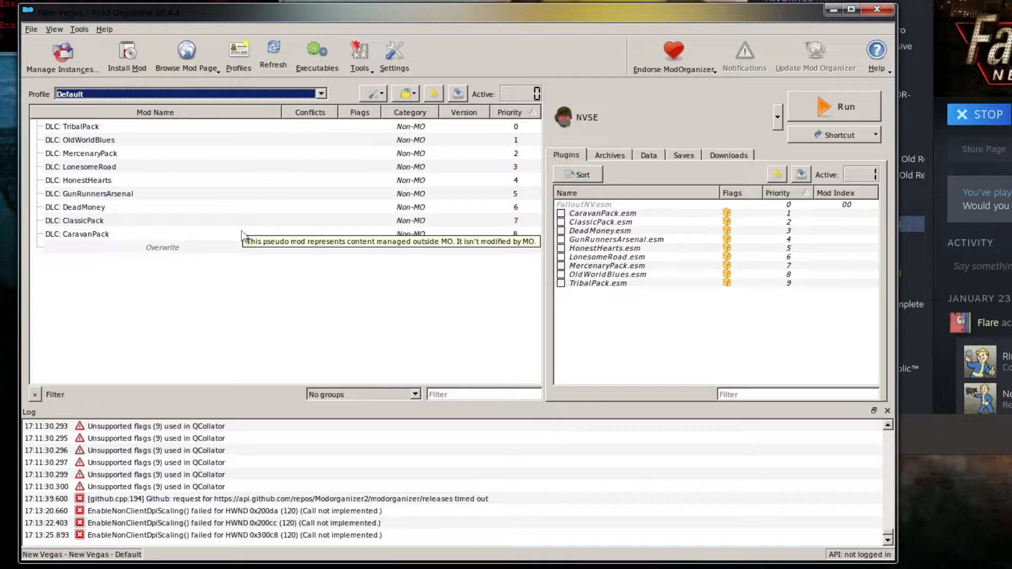
# Create a profile named Profile One with default game INI settings and select it as the active profile.
pyautogui.click(325, 96)
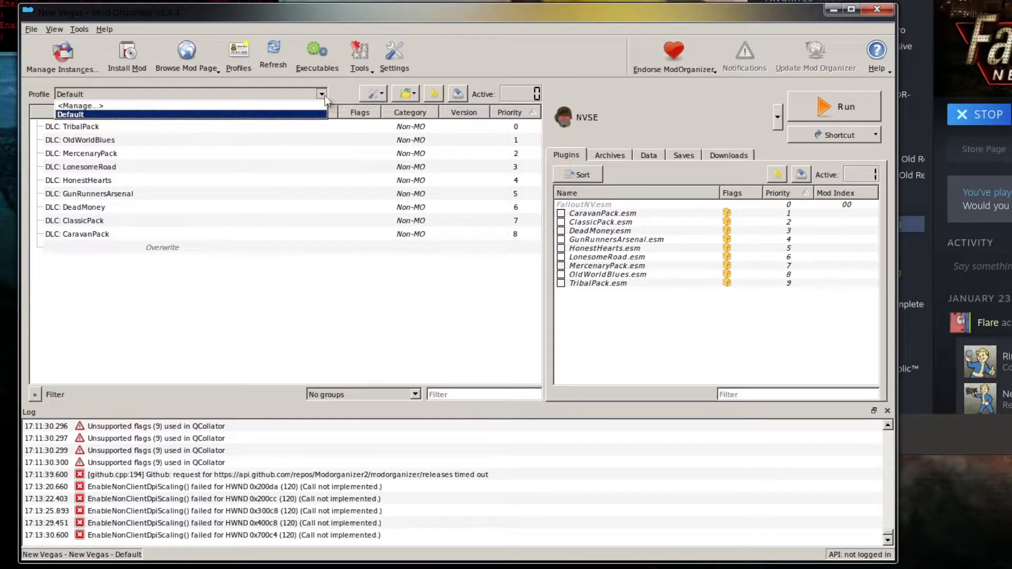
pyautogui.click(293, 106)
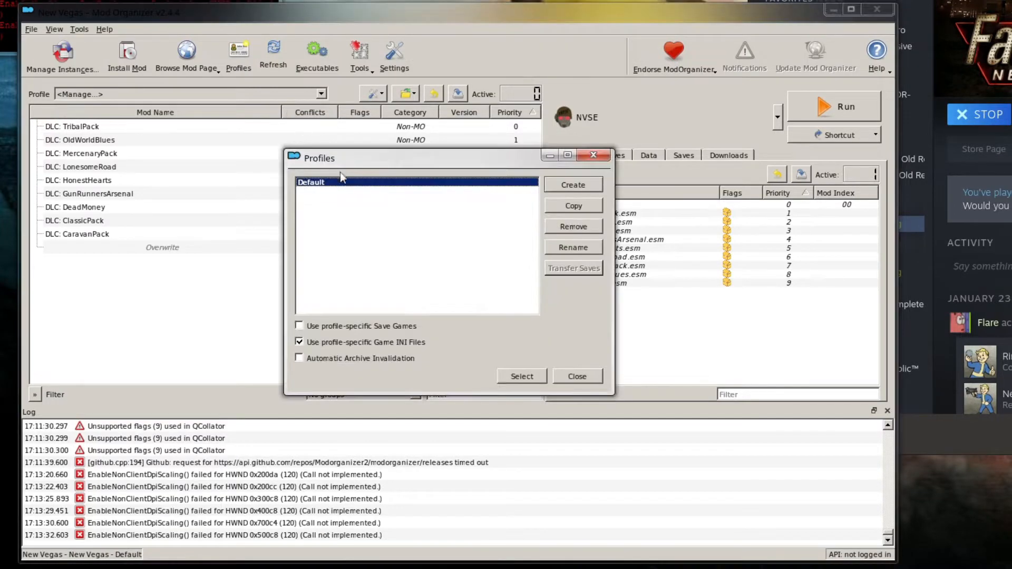
pyautogui.click(580, 182)
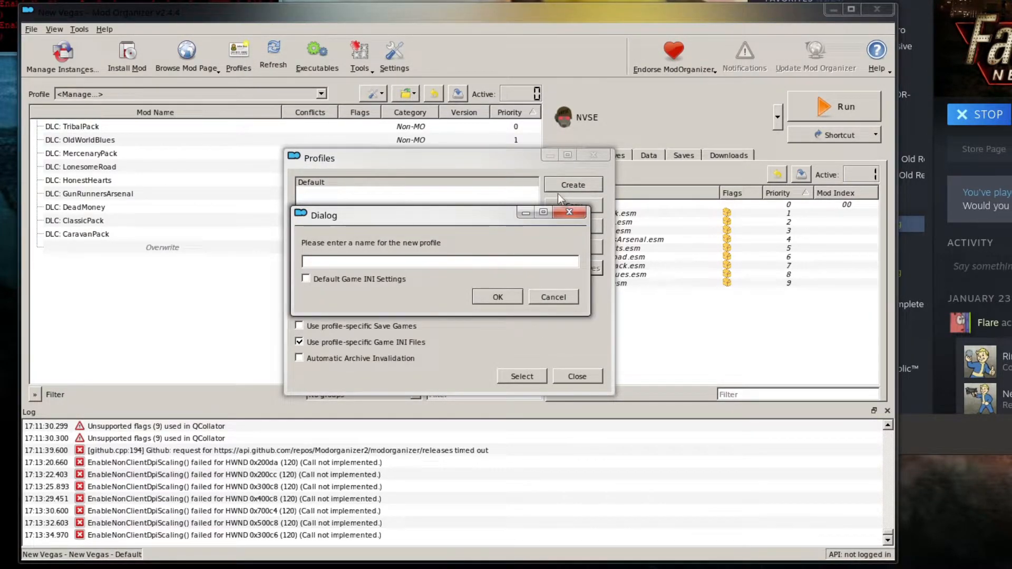
pyautogui.write('Mod Profile One')
pyautogui.press('Left')
pyautogui.press('Left')
pyautogui.press('BackSpace')
pyautogui.press('BackSpace')
pyautogui.press('BackSpace')
pyautogui.press('BackSpace')
pyautogui.click(330, 279)
pyautogui.click(511, 297)
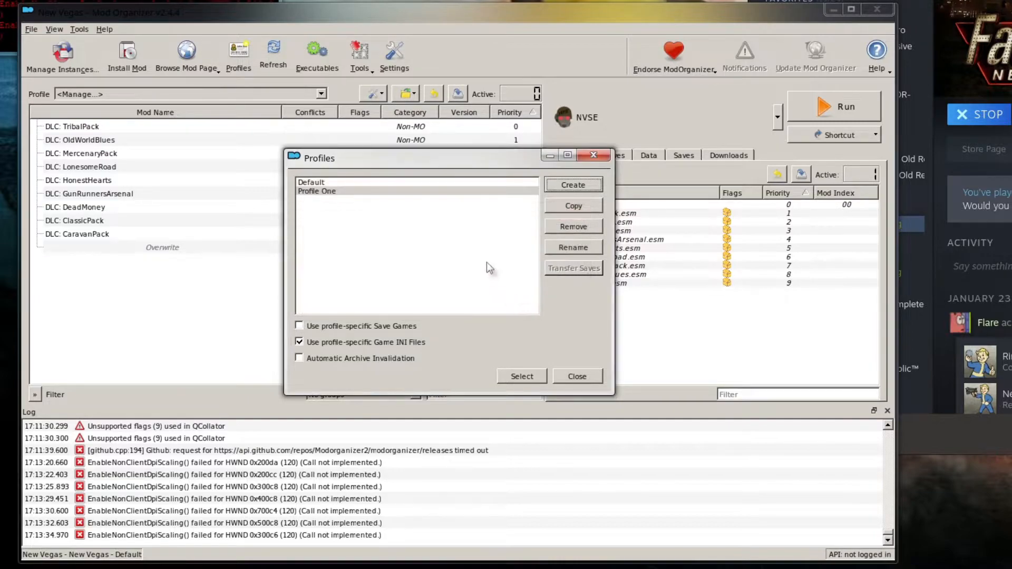
pyautogui.click(411, 192)
pyautogui.click(525, 379)
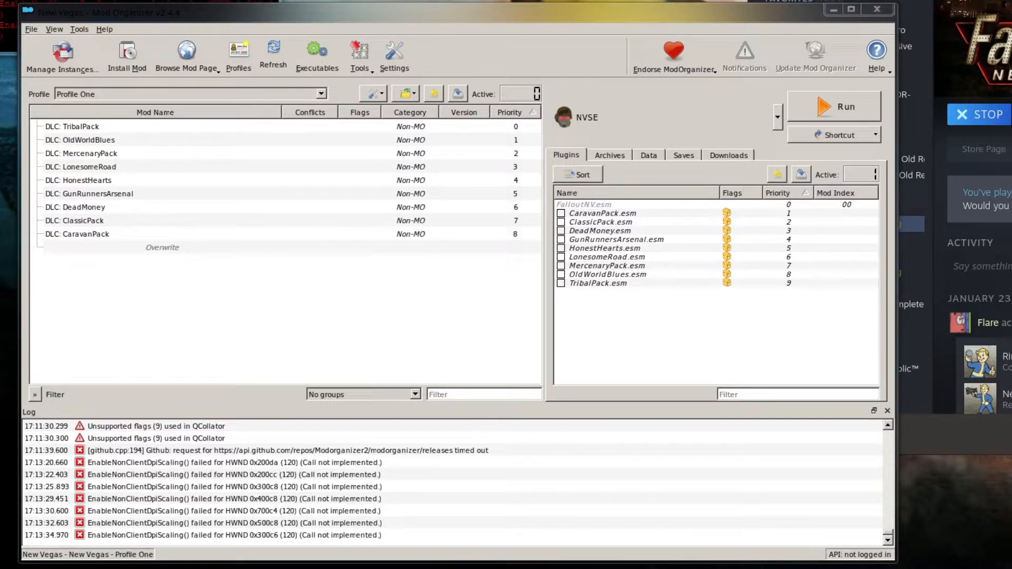
# Start installing a mod from an archive, then reposition and widen the file chooser.
pyautogui.rightClick(98, 318)
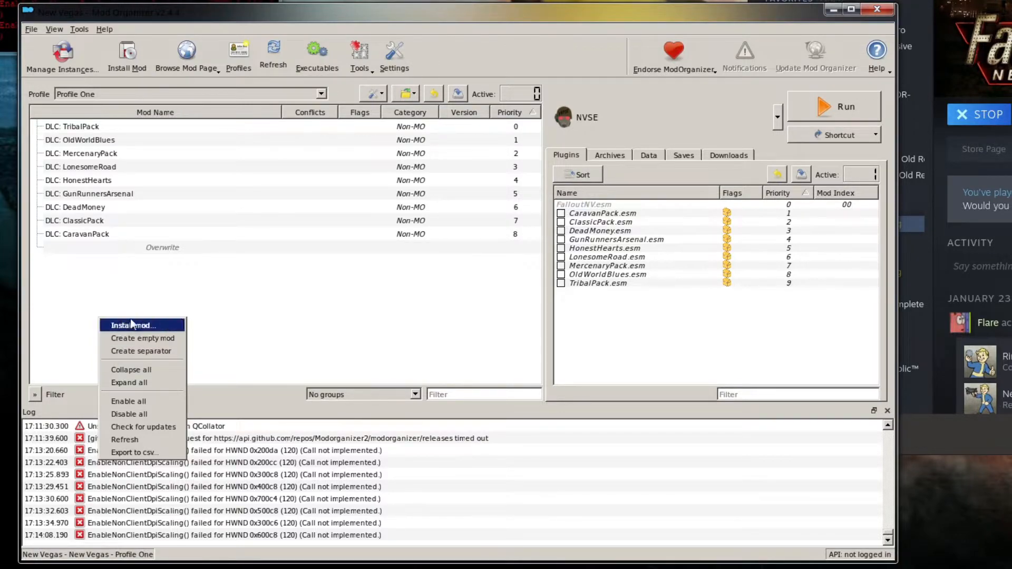
pyautogui.click(218, 273)
pyautogui.rightClick(205, 304)
pyautogui.click(225, 312)
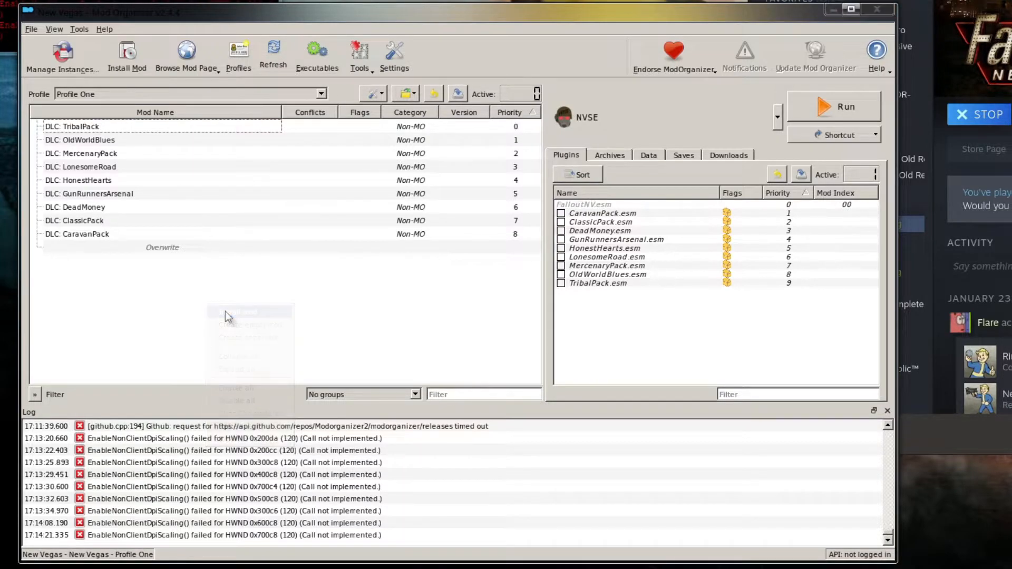
pyautogui.moveTo(300, 10); pyautogui.dragTo(455, 123)
pyautogui.moveTo(279, 295); pyautogui.dragTo(345, 298)
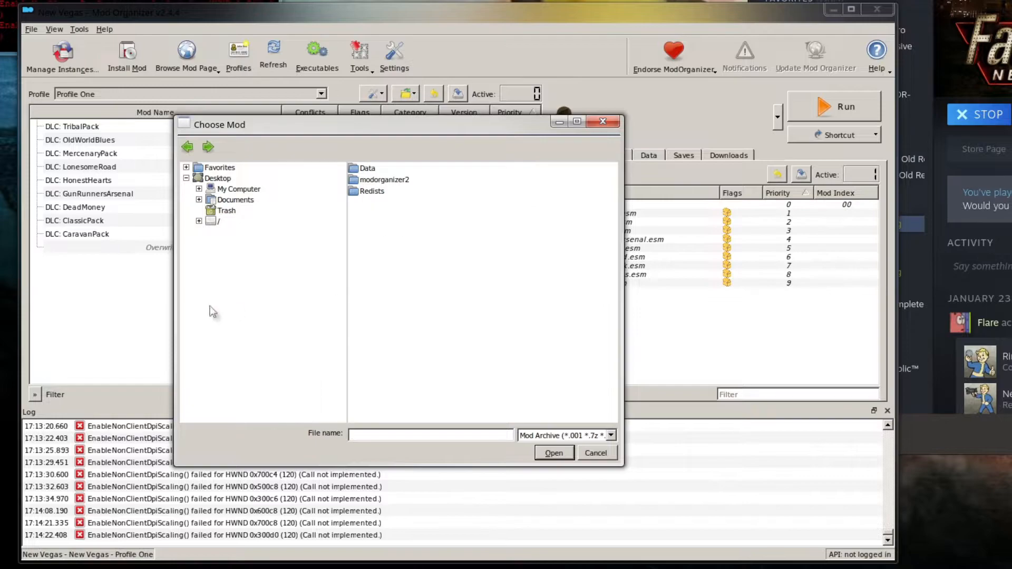
pyautogui.moveTo(174, 315); pyautogui.dragTo(105, 317)
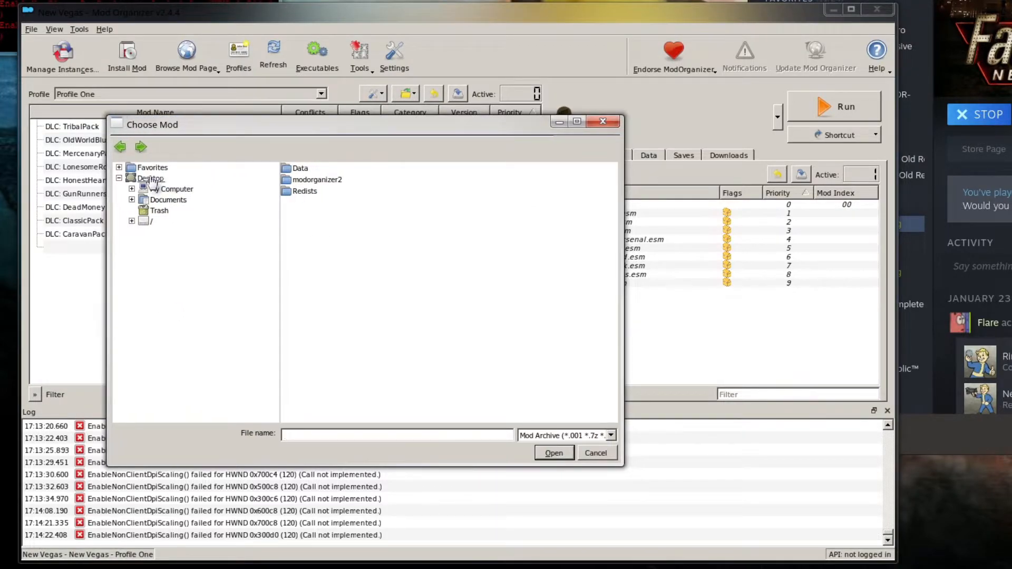
# Open Fallout_New_Vegas_Interface_Mod_Revelation60-34971-0-60.rar from the some mods folder inside the home Downloads folder on drive Z:.
pyautogui.click(132, 189)
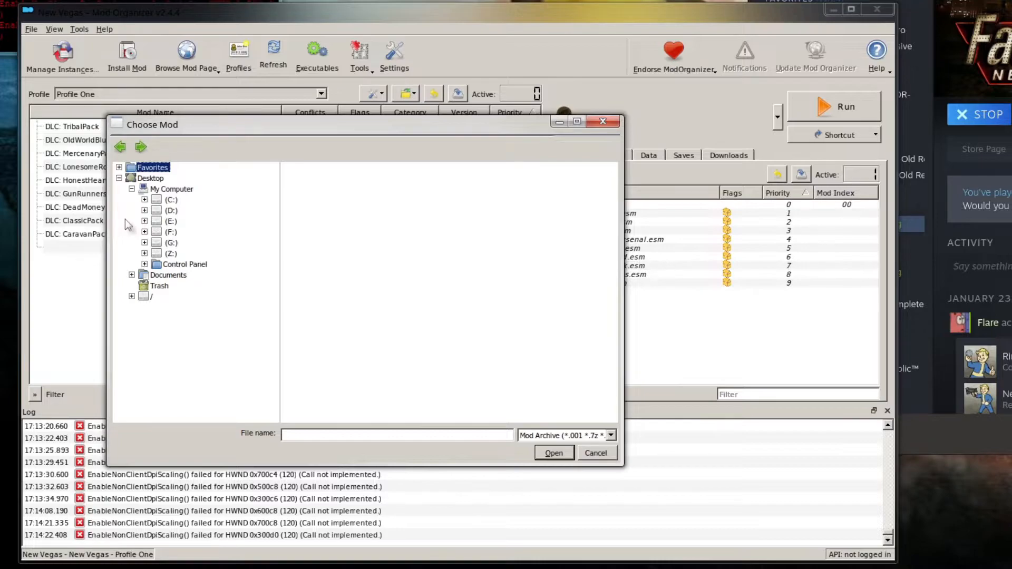
pyautogui.click(144, 254)
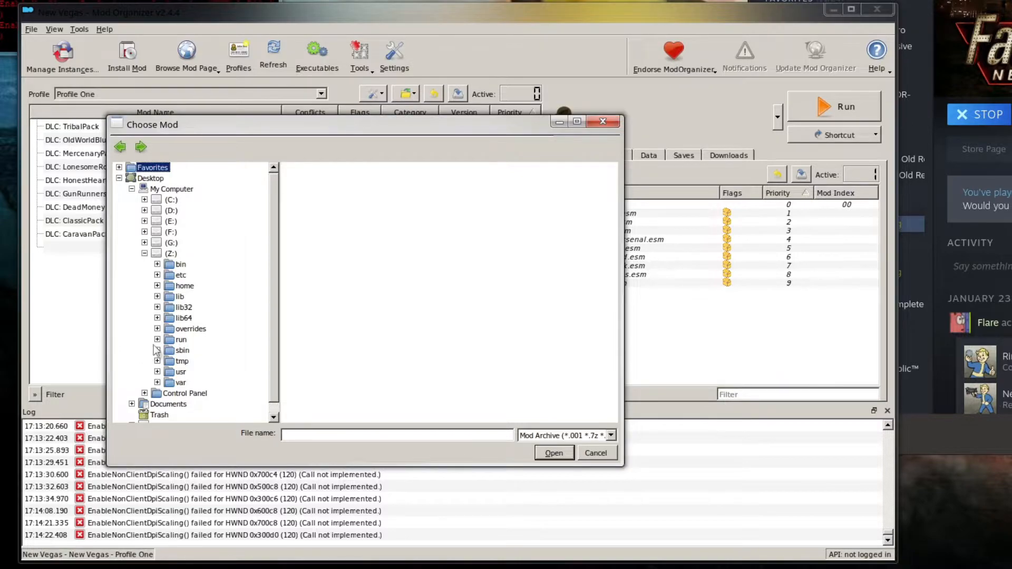
pyautogui.click(181, 286)
pyautogui.click(169, 297)
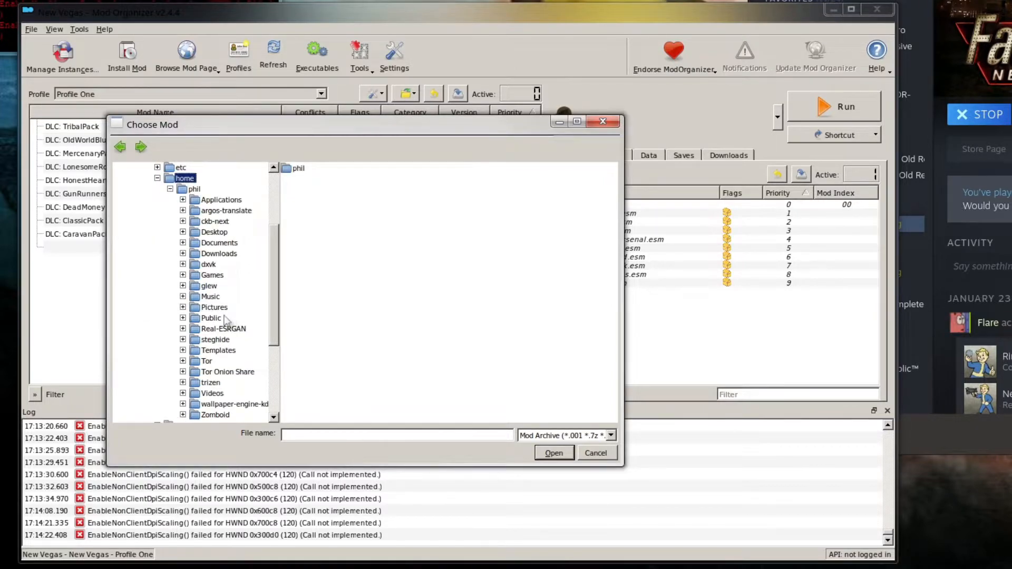
pyautogui.click(219, 255)
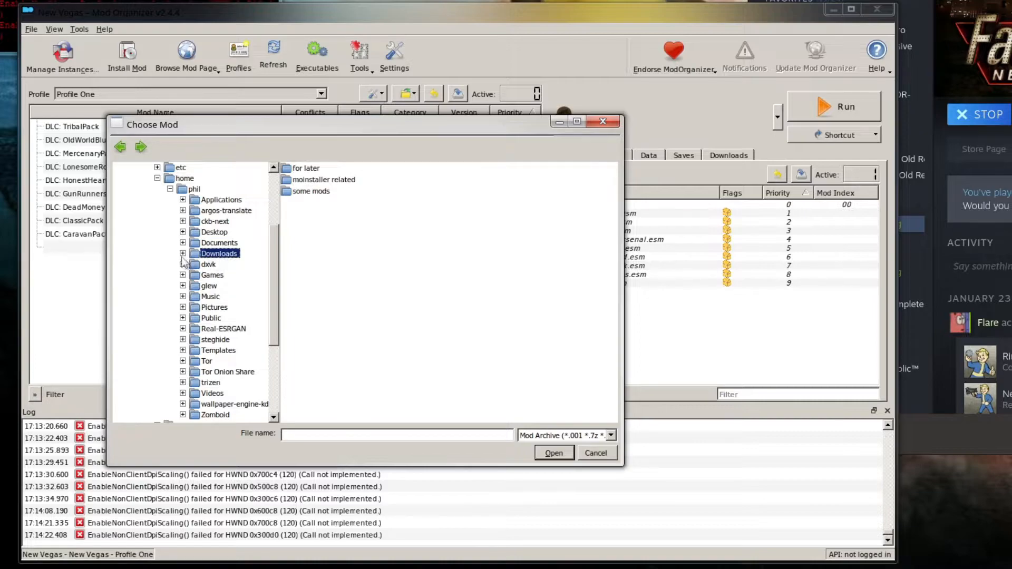
pyautogui.doubleClick(311, 192)
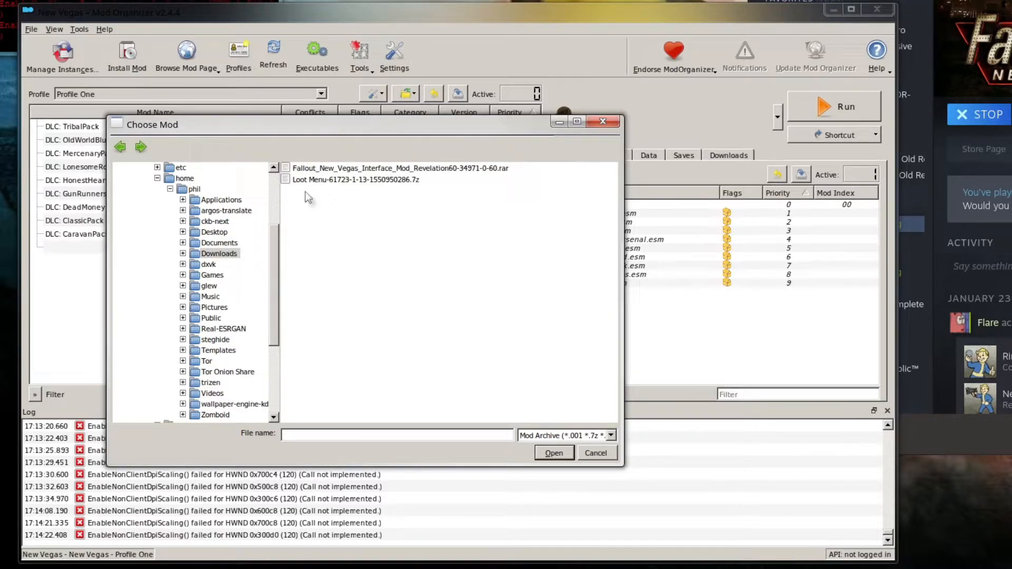
pyautogui.click(326, 169)
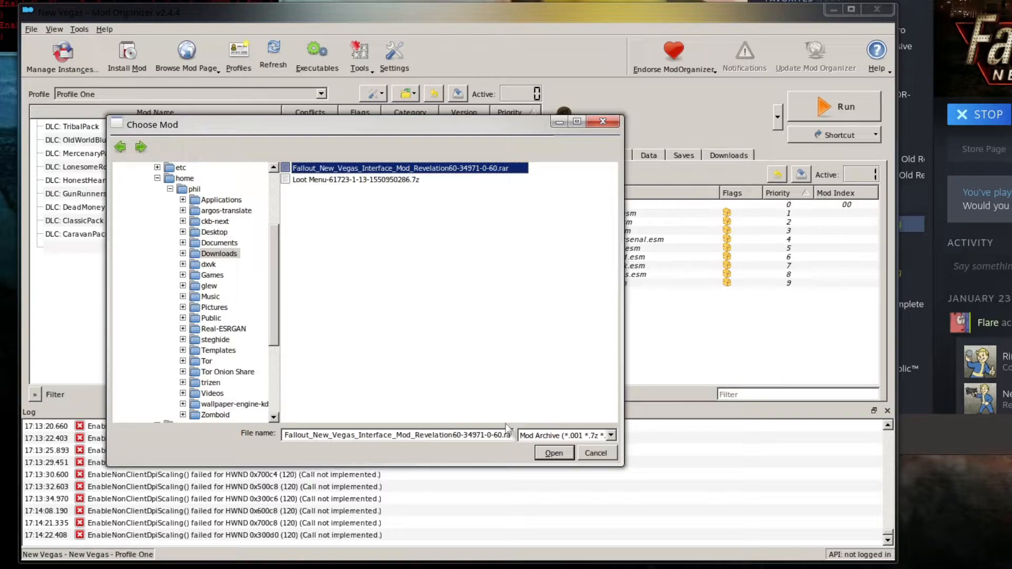
pyautogui.click(539, 455)
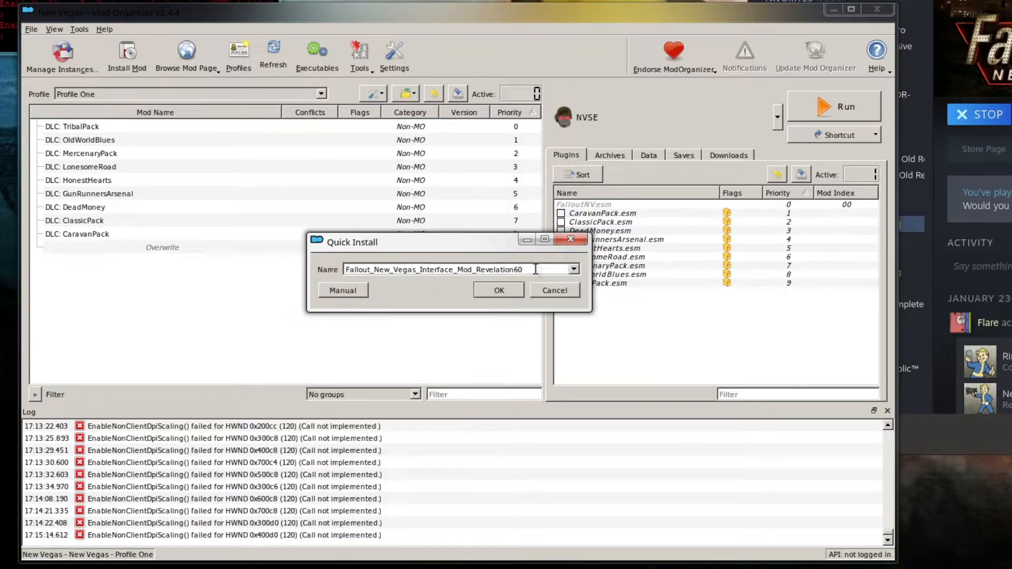
# Name the mod FNV Revelations HUD MOD and run its quick installation.
pyautogui.doubleClick(535, 269)
pyautogui.click(536, 269)
pyautogui.doubleClick(535, 269)
pyautogui.write('Revelations')
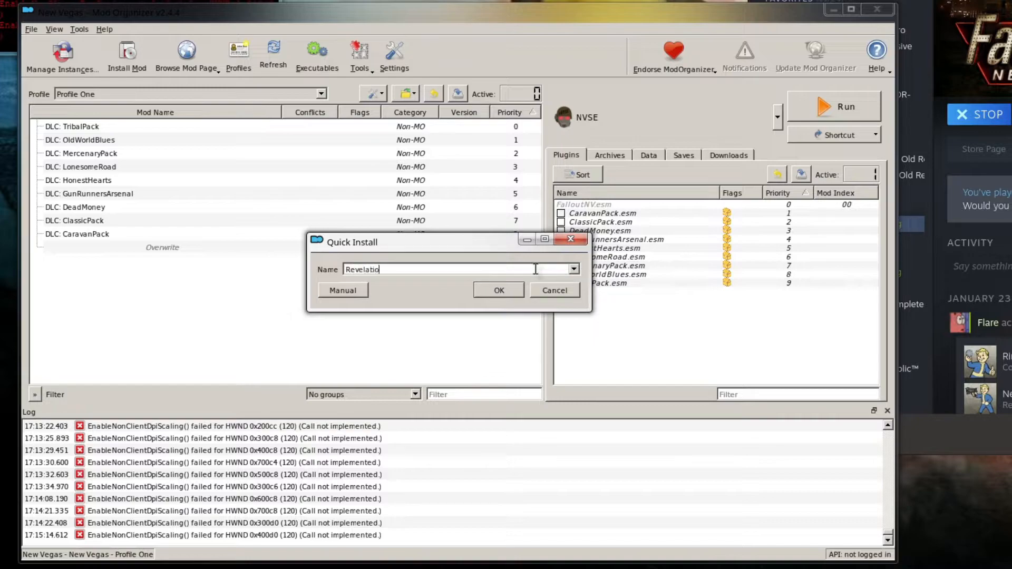
pyautogui.press('BackSpace')
pyautogui.press('BackSpace')
pyautogui.press('BackSpace')
pyautogui.press('BackSpace')
pyautogui.write('ions HUD MOD')
pyautogui.hotkey('ctrl', 'Left')
pyautogui.hotkey('ctrl', 'Left')
pyautogui.write('FNV')
pyautogui.click(500, 291)
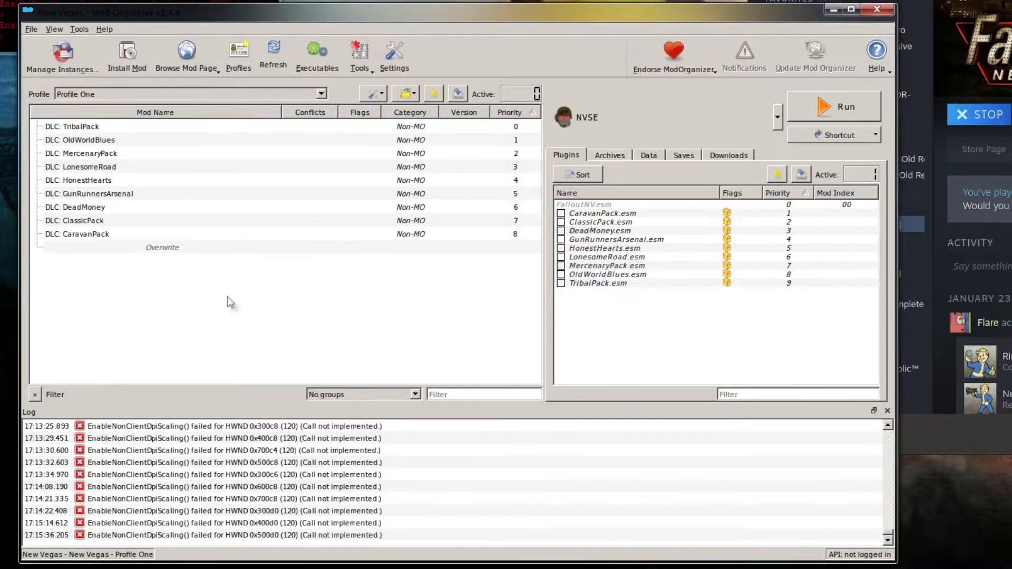
# Enable FNV Revelations HUD MOD in the mod list and look over its available mod actions.
pyautogui.click(98, 283)
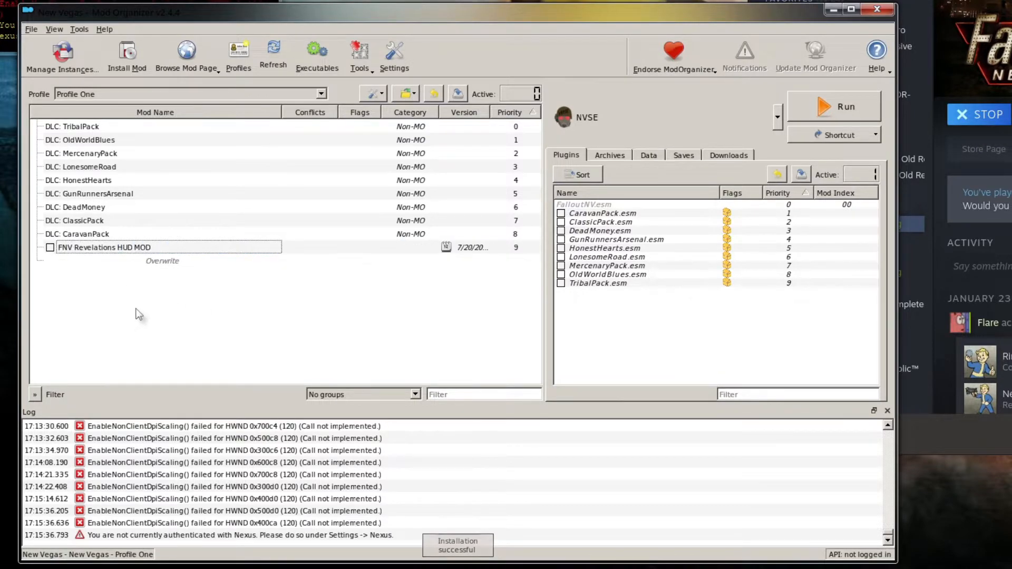
pyautogui.click(50, 247)
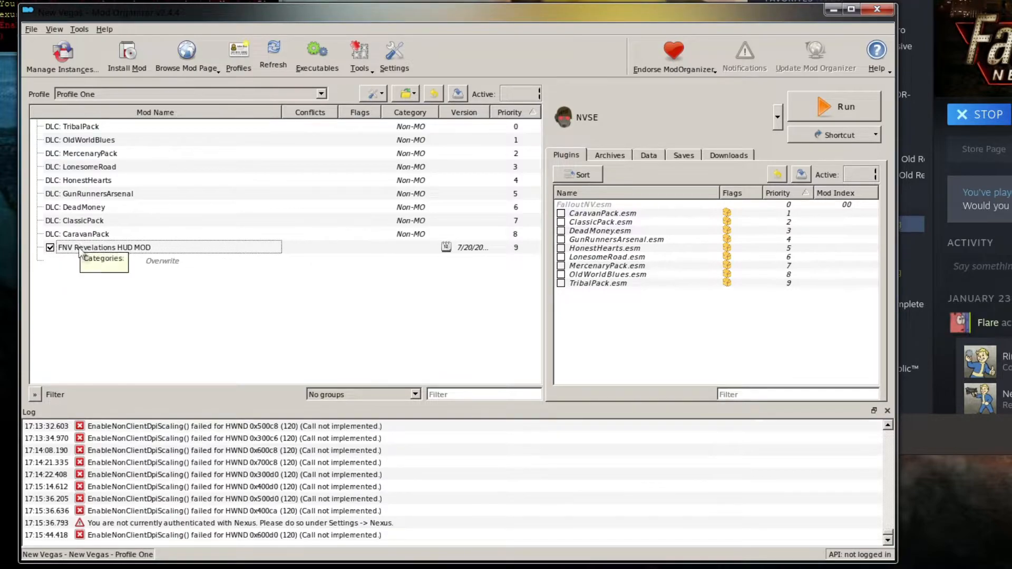
pyautogui.rightClick(79, 248)
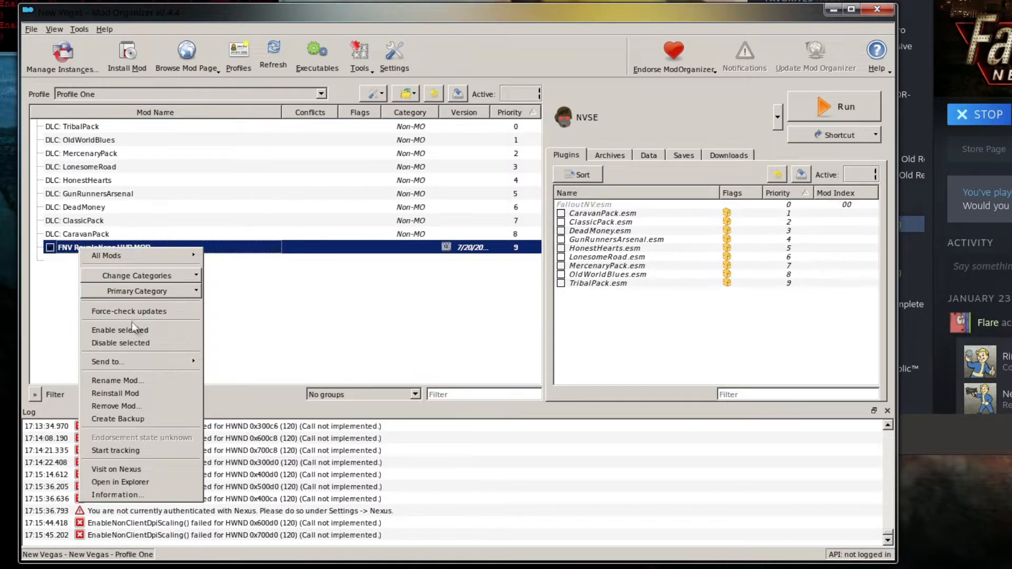
pyautogui.click(261, 318)
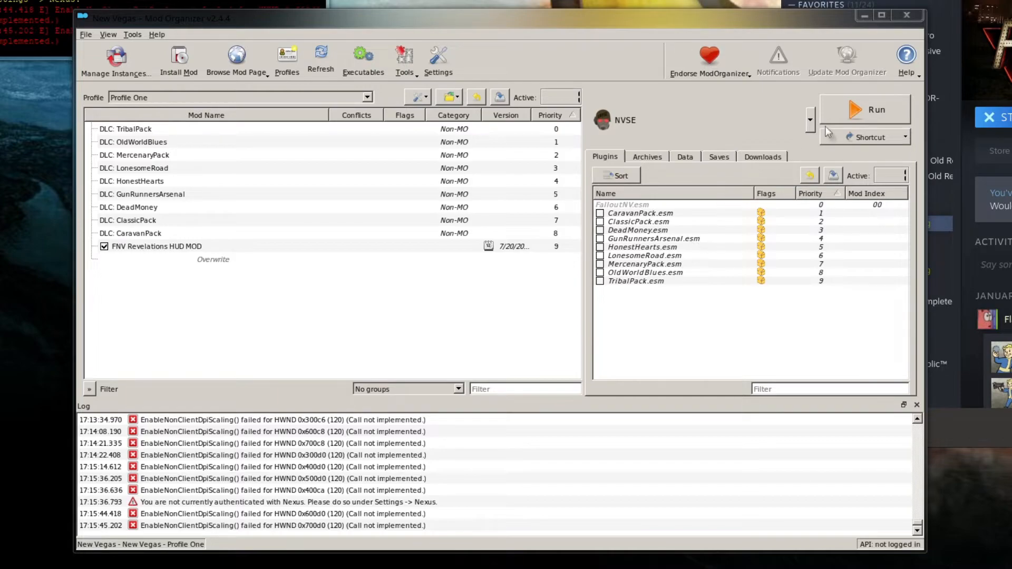
# Run the game with the NVSE executable and check the NVSE version in the game's console.
pyautogui.click(810, 120)
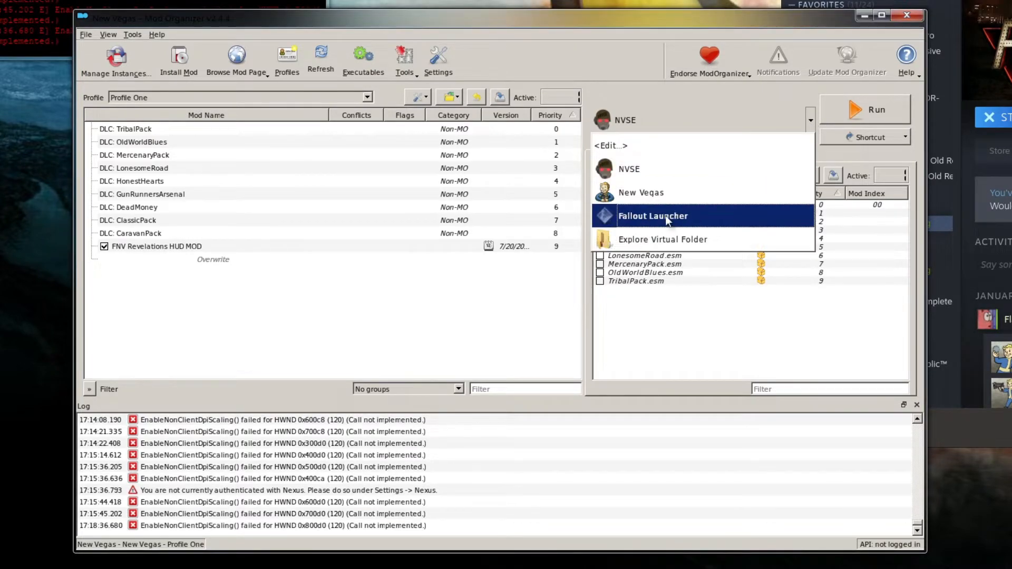
pyautogui.click(656, 177)
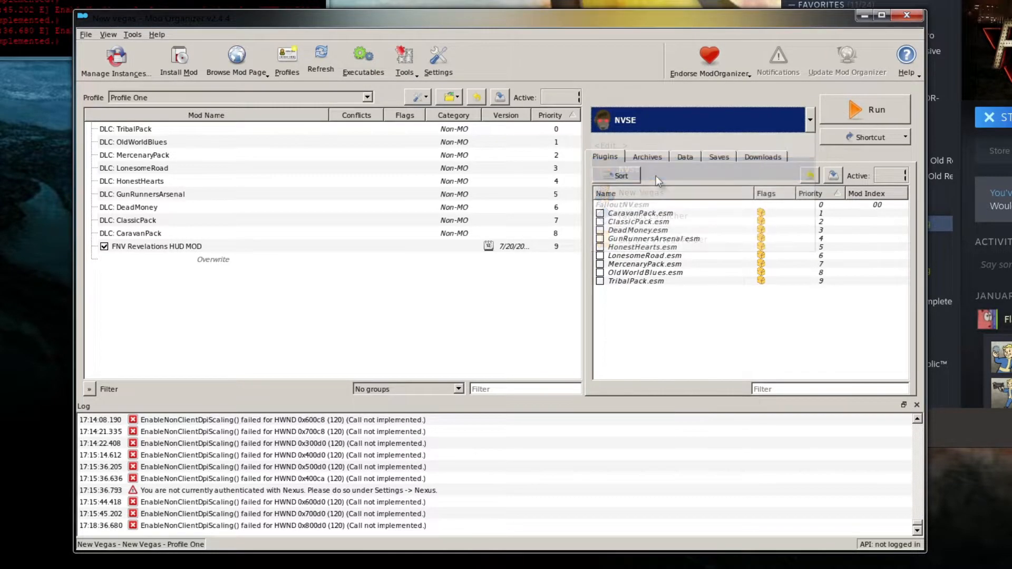
pyautogui.click(857, 113)
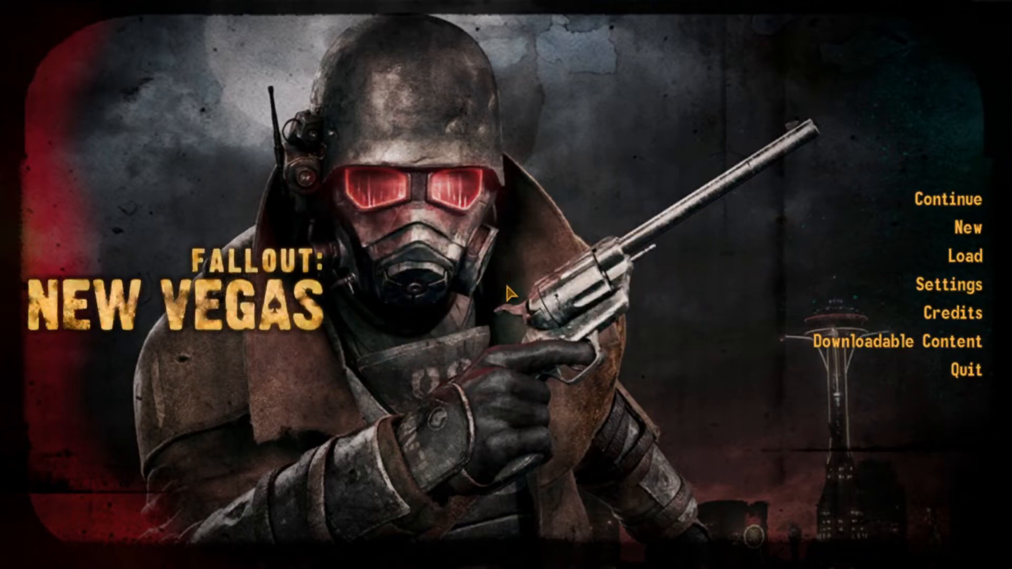
pyautogui.press('`')
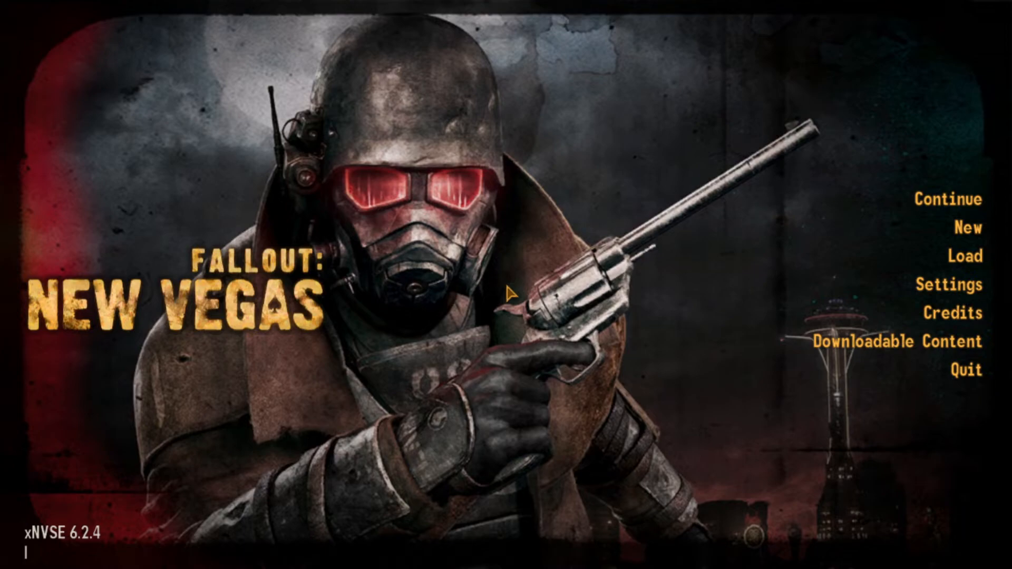
pyautogui.press('`')
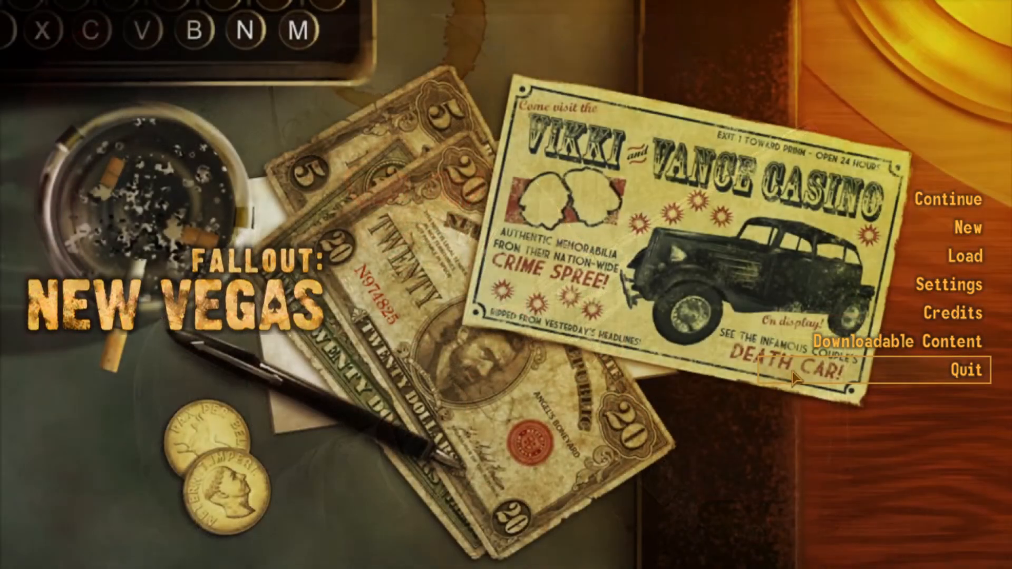
# Exit the game, then start a new game from the main menu of the relaunched session.
pyautogui.click(885, 372)
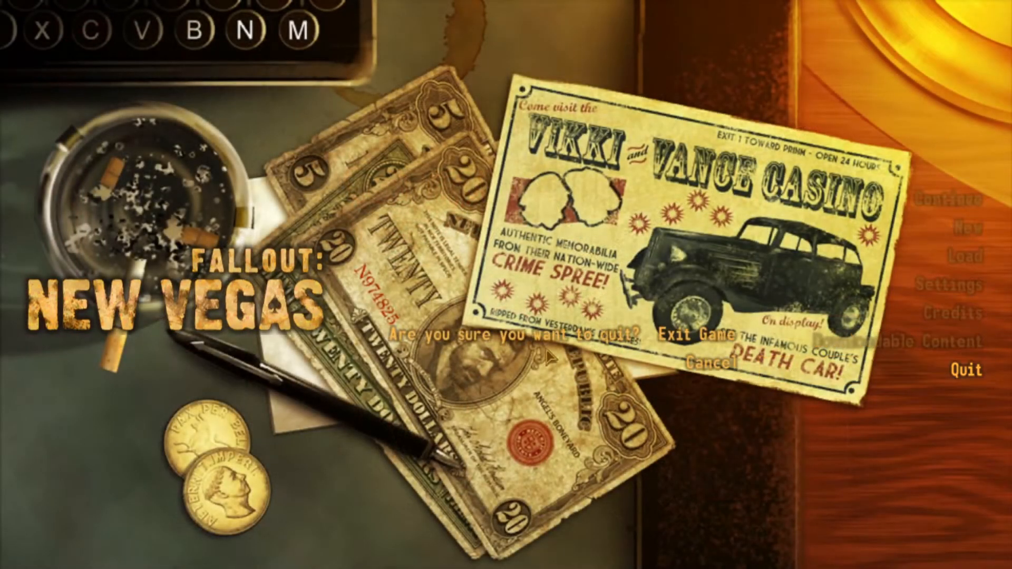
pyautogui.click(685, 336)
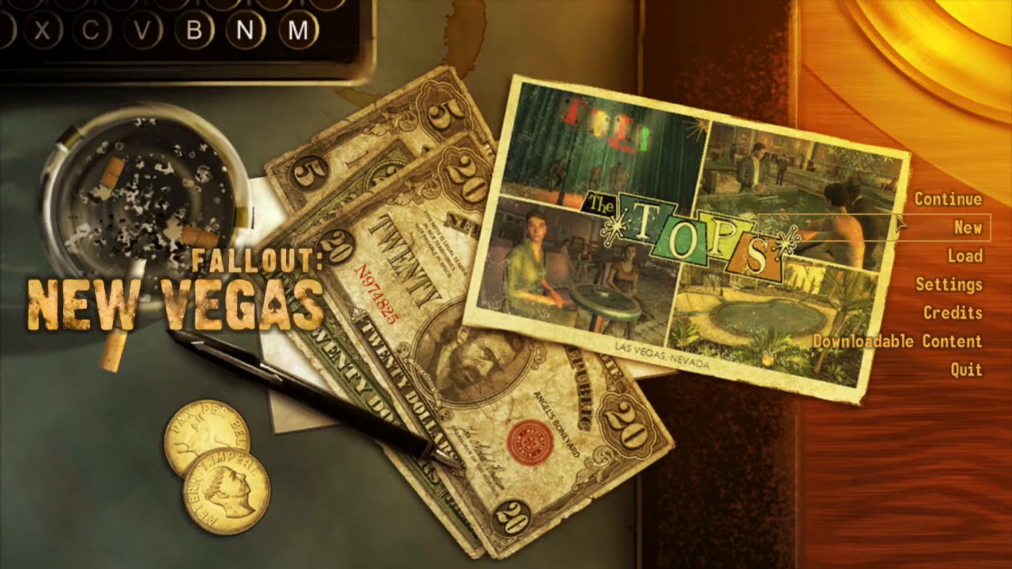
pyautogui.click(854, 227)
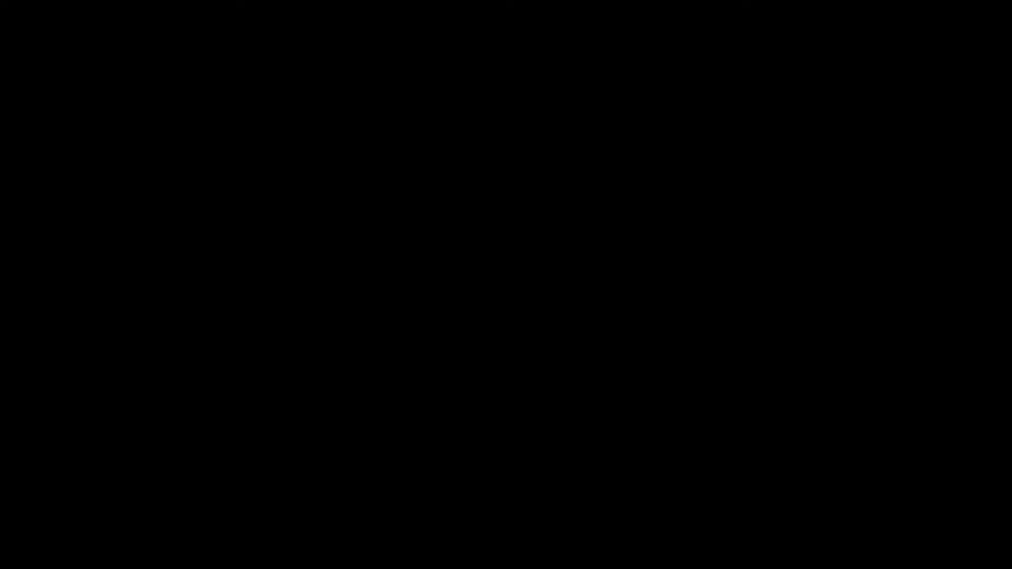
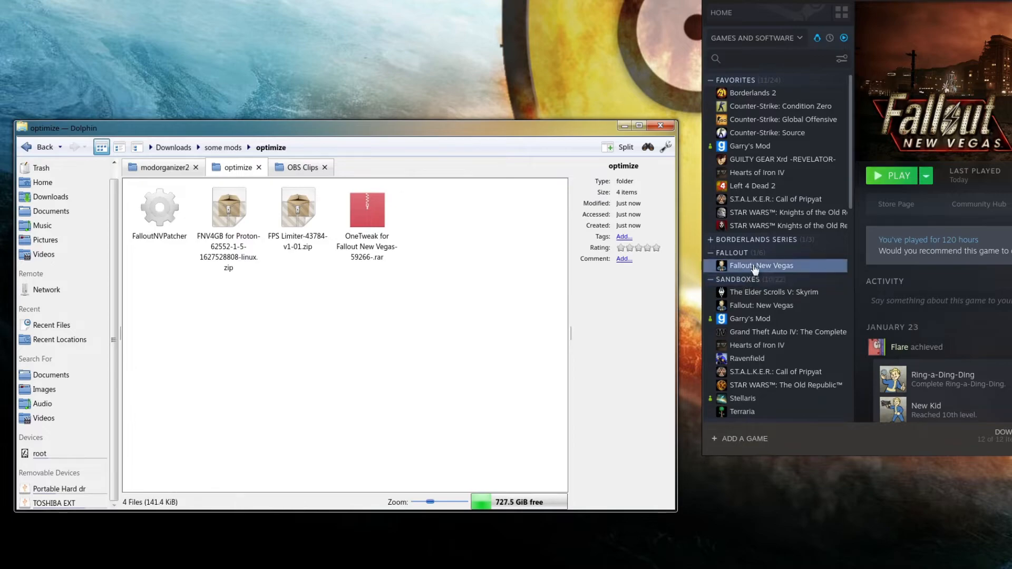
# Browse the local files of Fallout: New Vegas from the Steam library and close the OBS Clips folder tab.
pyautogui.rightClick(754, 265)
pyautogui.moveTo(804, 332)
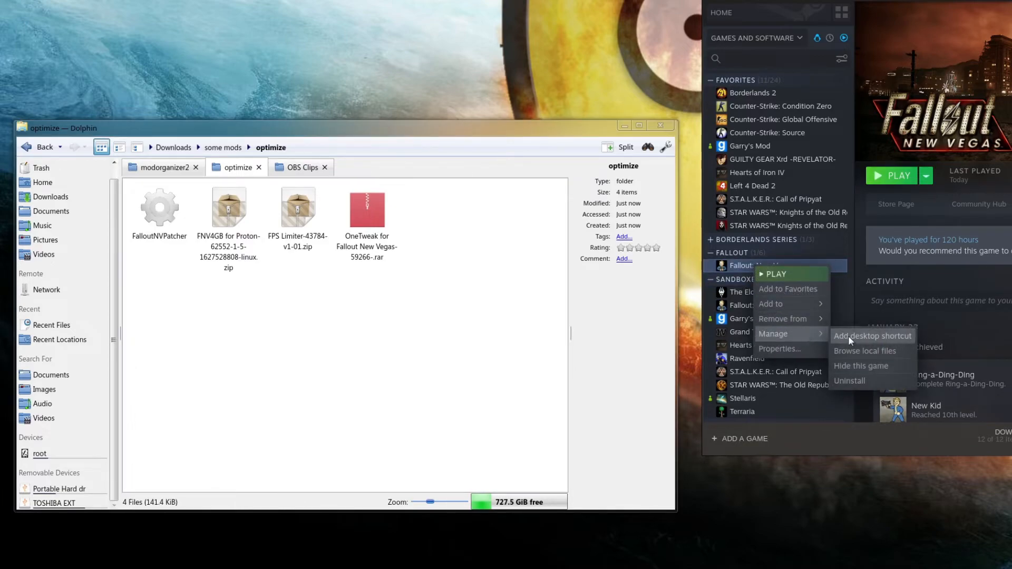
pyautogui.click(851, 350)
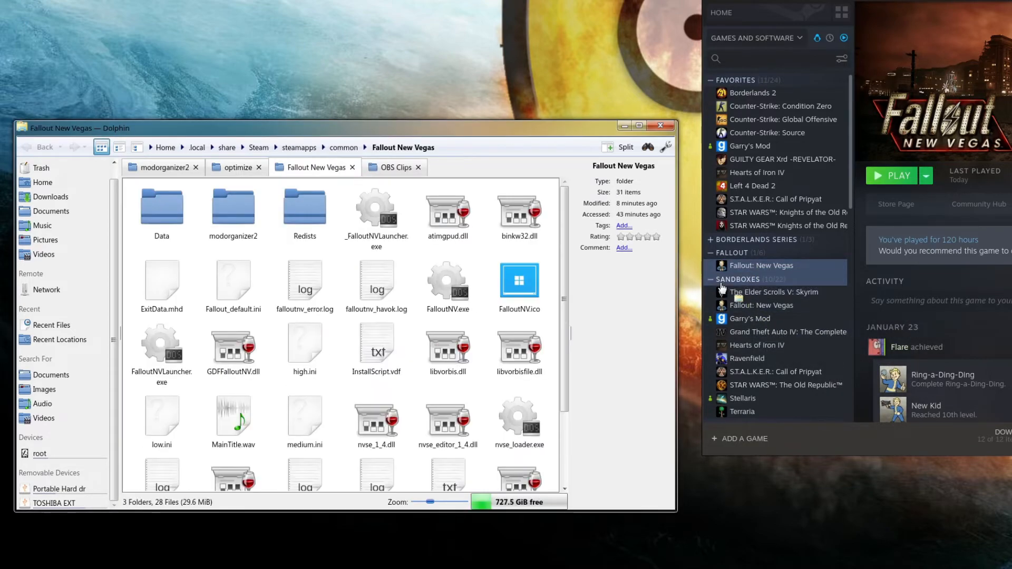
pyautogui.middleClick(372, 171)
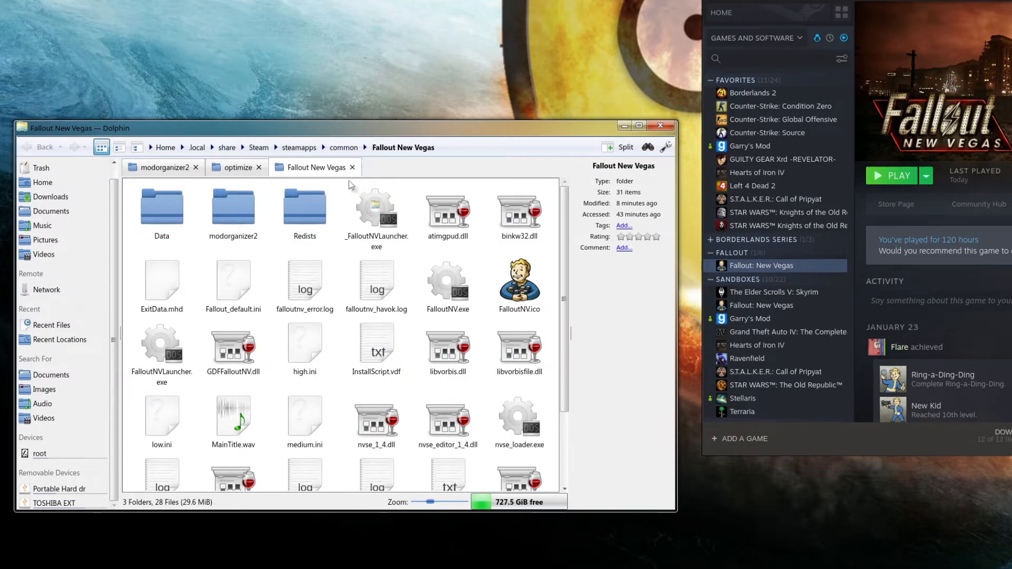
pyautogui.click(424, 287)
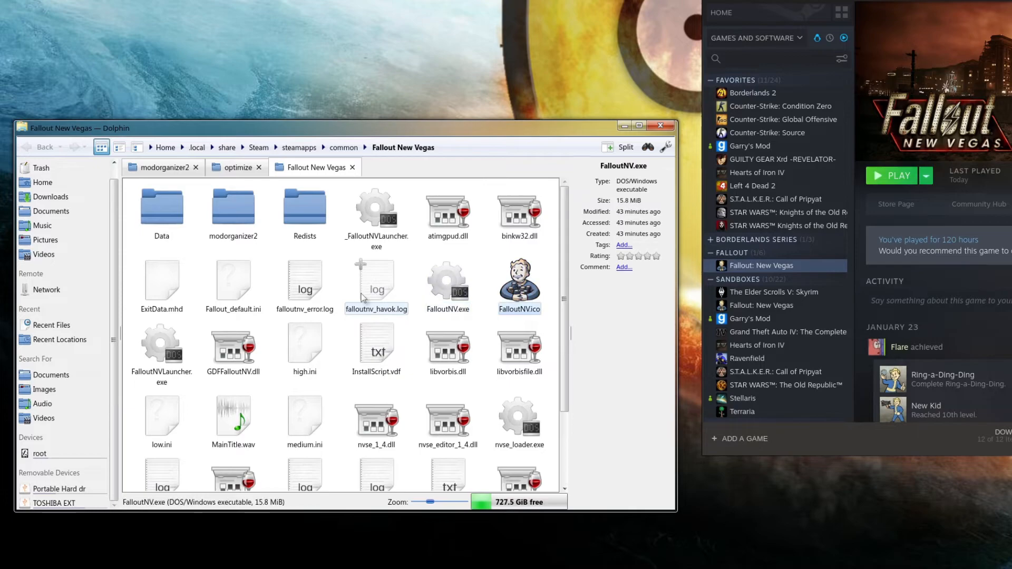
# Copy FalloutNVPatcher from the optimize folder into the Fallout New Vegas game folder.
pyautogui.click(237, 167)
pyautogui.click(167, 213)
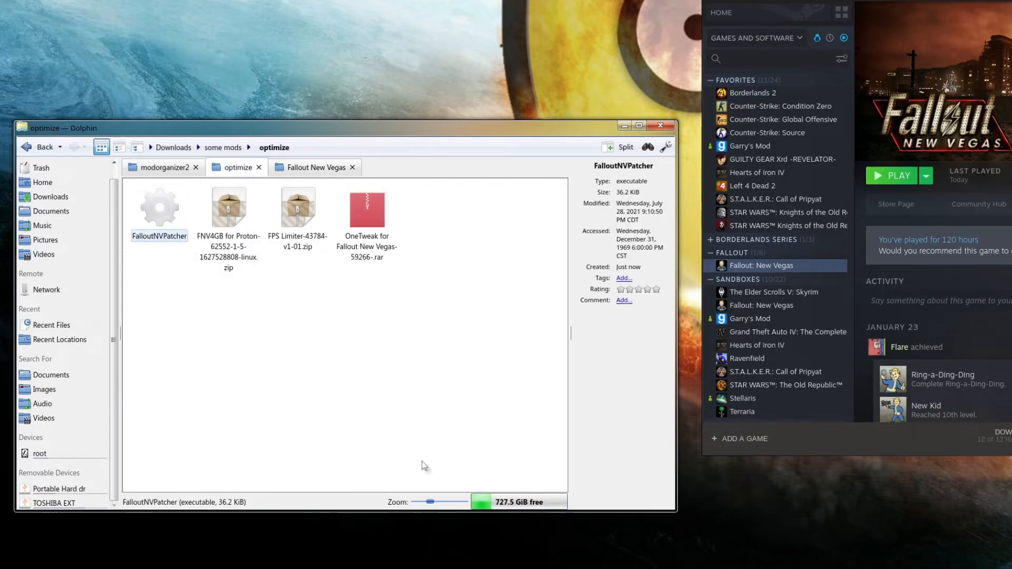
pyautogui.click(317, 168)
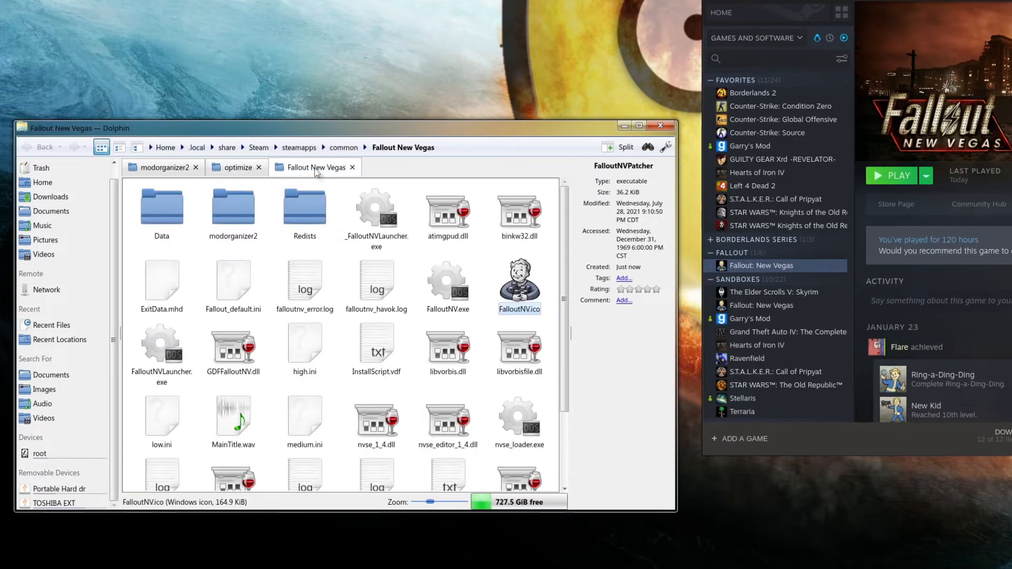
pyautogui.click(338, 284)
pyautogui.hotkey('ctrl', 'v')
pyautogui.click(338, 313)
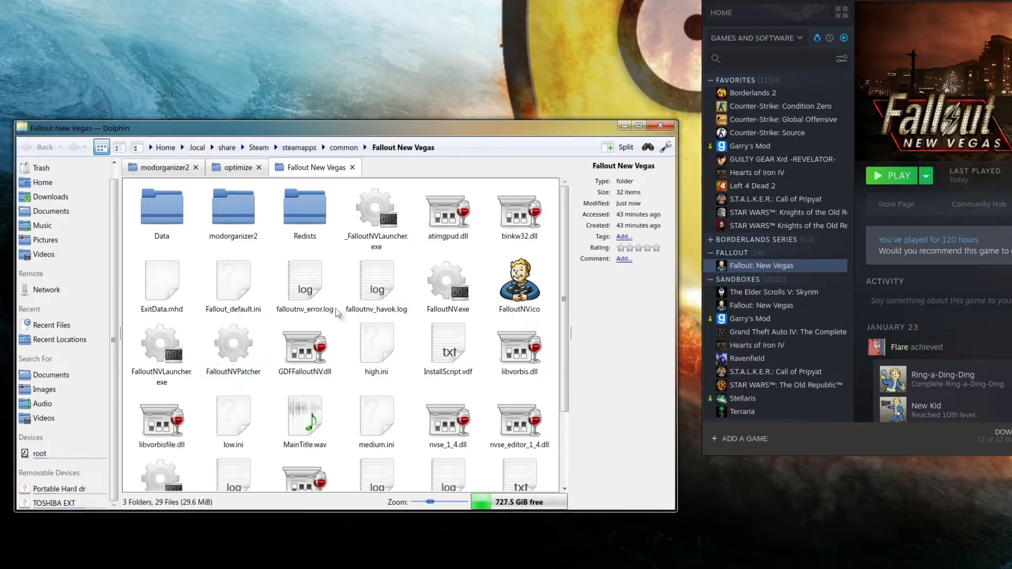
# Try to run ./FalloutNVPatcher from a terminal opened in the Fallout New Vegas game folder.
pyautogui.hotkey('shift', 'F4')
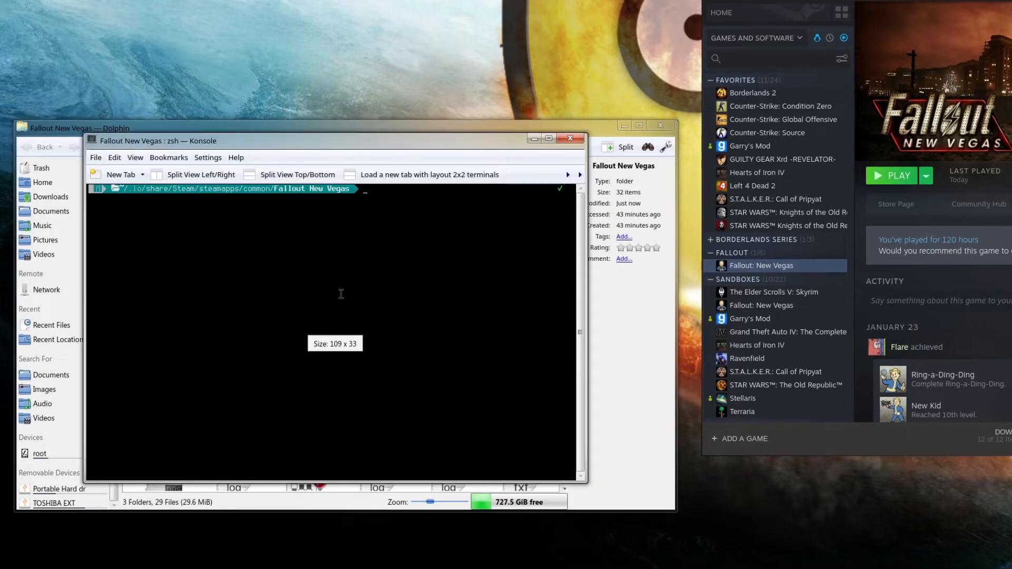
pyautogui.moveTo(387, 132); pyautogui.dragTo(777, 168)
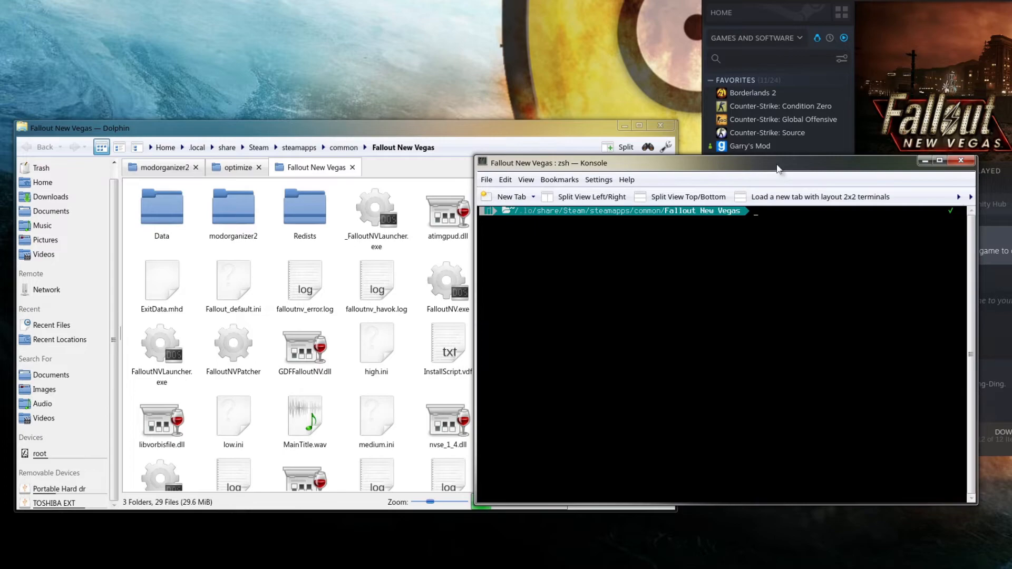
pyautogui.write('./FalloutNVPatcher')
pyautogui.press('Return')
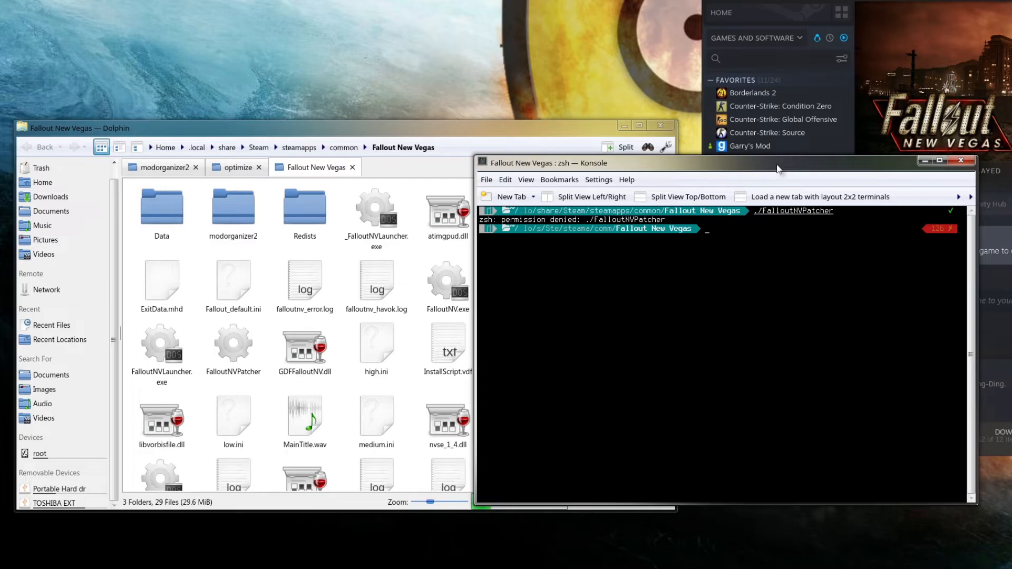
# Run FalloutNVPatcher from the file manager, and rerun ./FalloutNVPatcher in the terminal to check the patch before closing it.
pyautogui.doubleClick(245, 356)
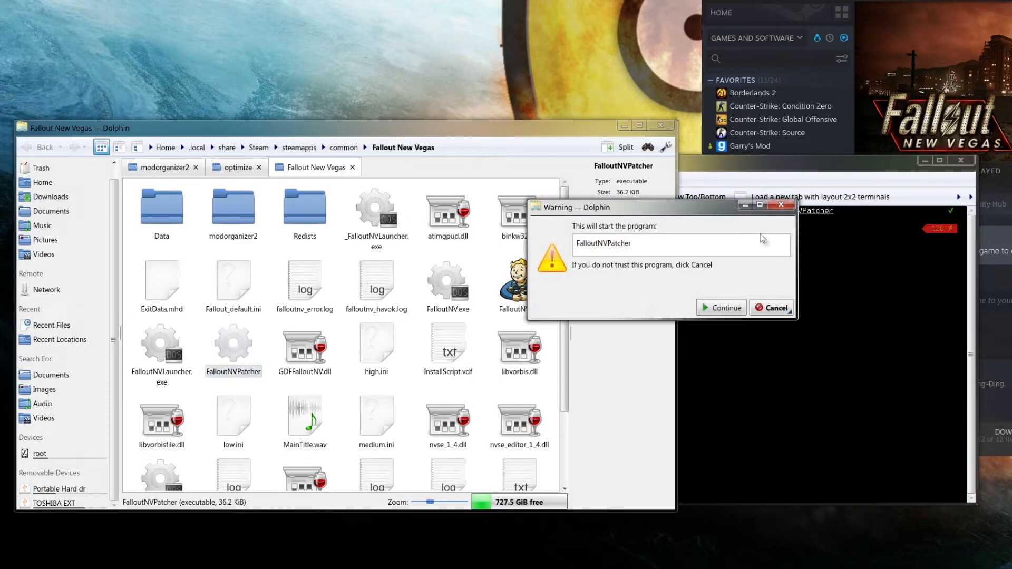
pyautogui.click(726, 308)
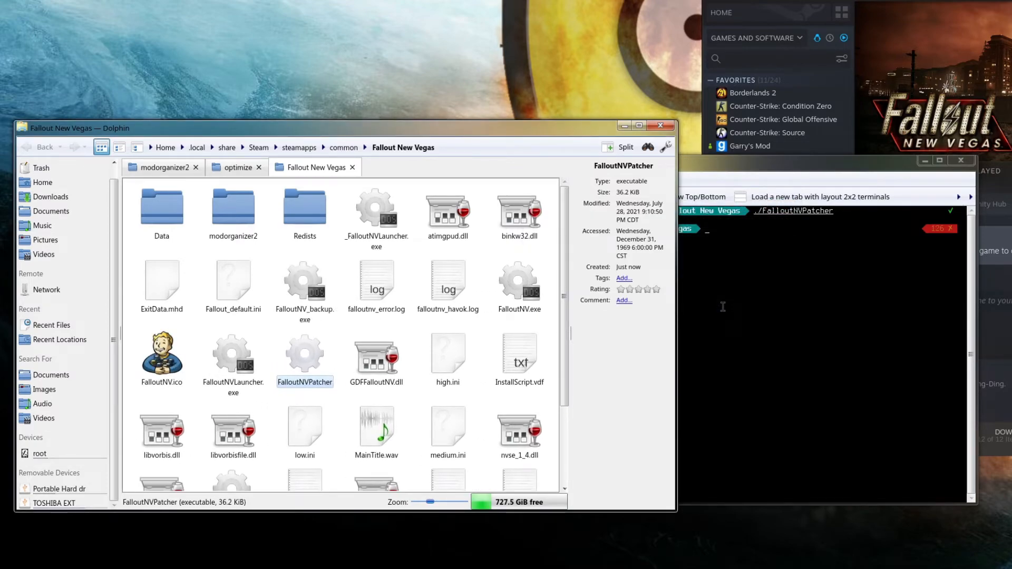
pyautogui.click(723, 306)
pyautogui.press('Up')
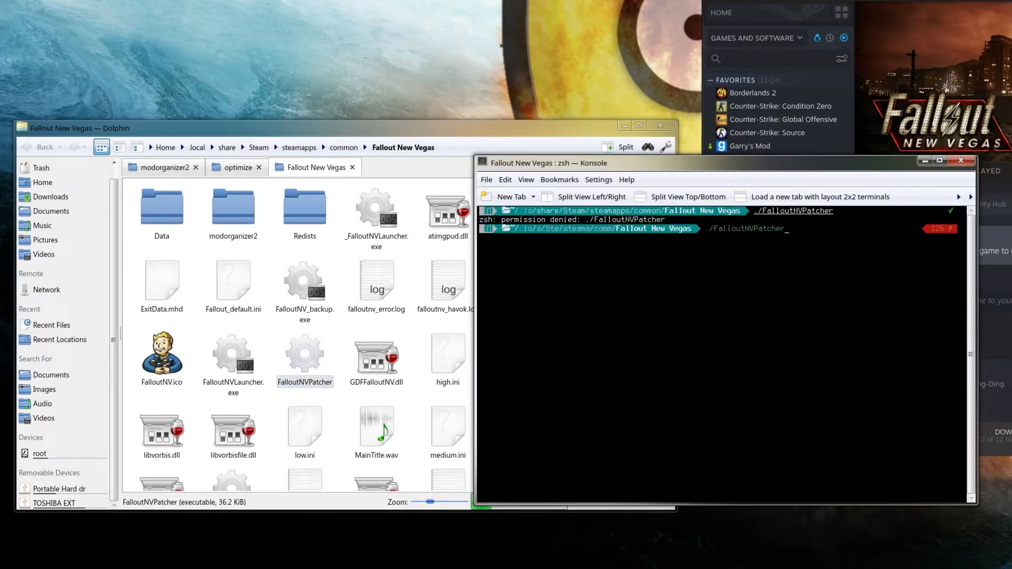
pyautogui.press('Return')
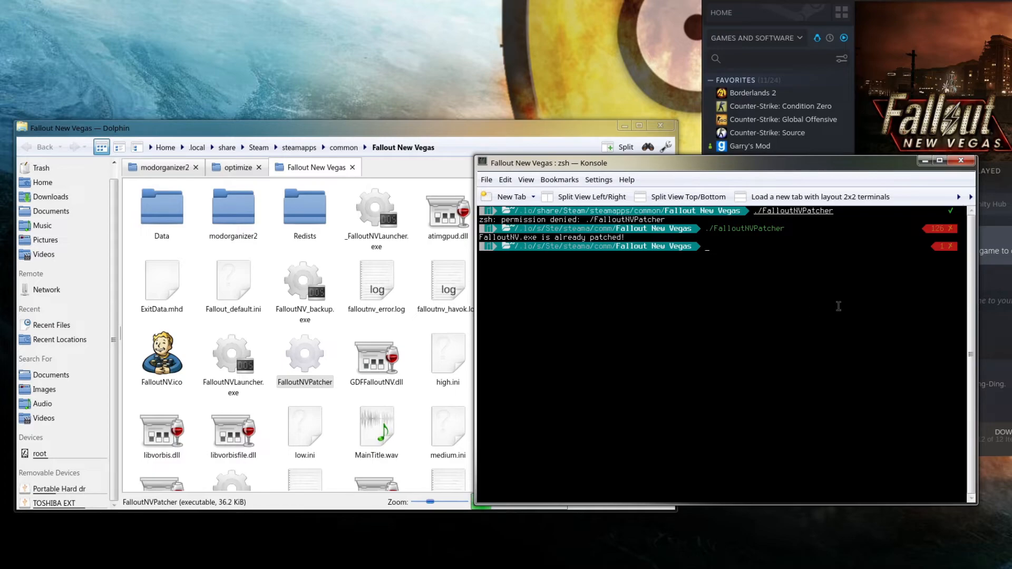
pyautogui.click(961, 160)
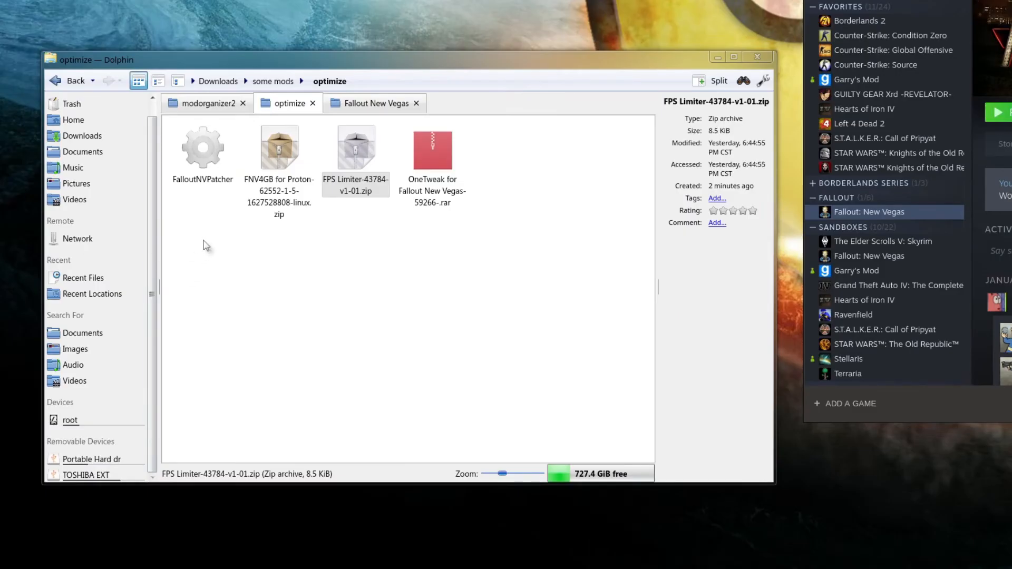
# Delete FalloutNVPatcher and the FNV4GB zip from the optimize folder, and extract the d3d_antilag101 folder there from FPS Limiter-43784-v1-01.zip.
pyautogui.moveTo(164, 294); pyautogui.dragTo(237, 175)
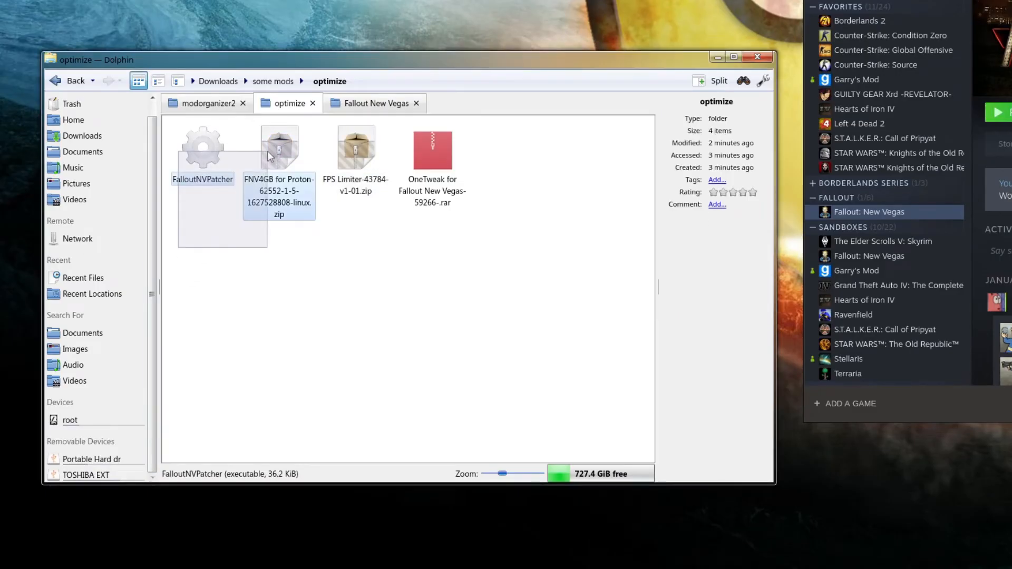
pyautogui.press('Delete')
pyautogui.click(202, 153)
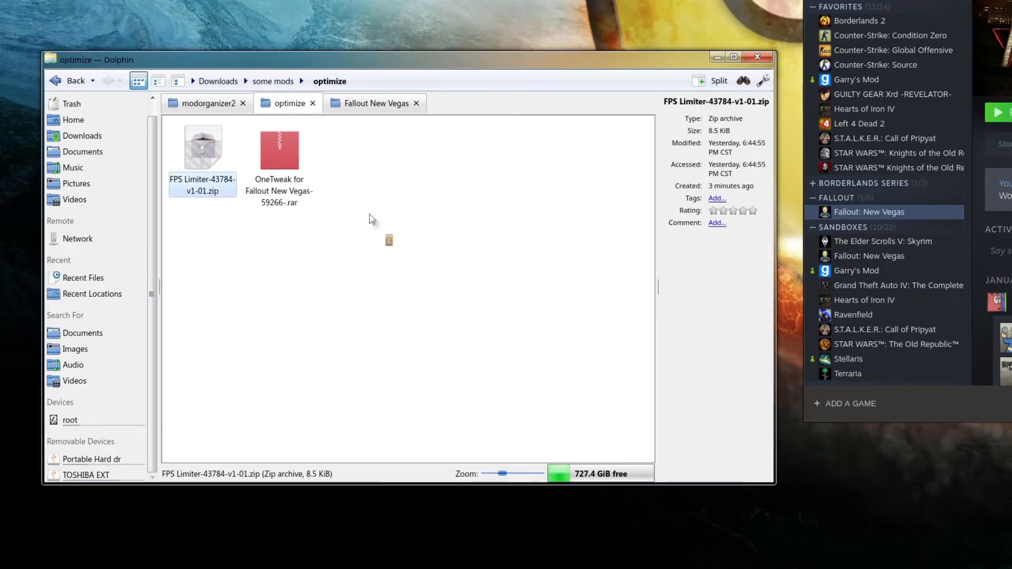
pyautogui.moveTo(243, 70); pyautogui.dragTo(563, 0)
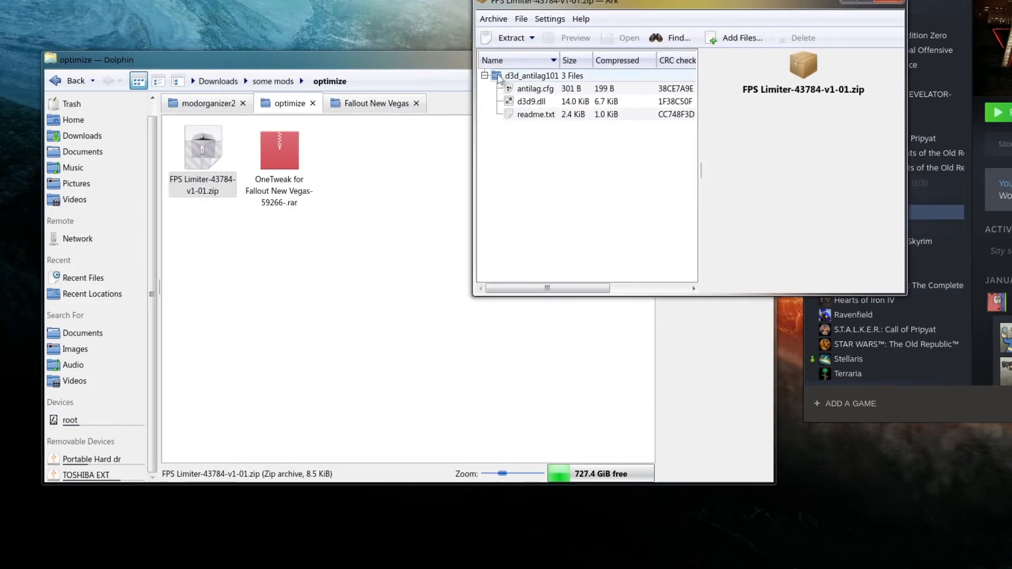
pyautogui.moveTo(532, 76); pyautogui.dragTo(357, 294)
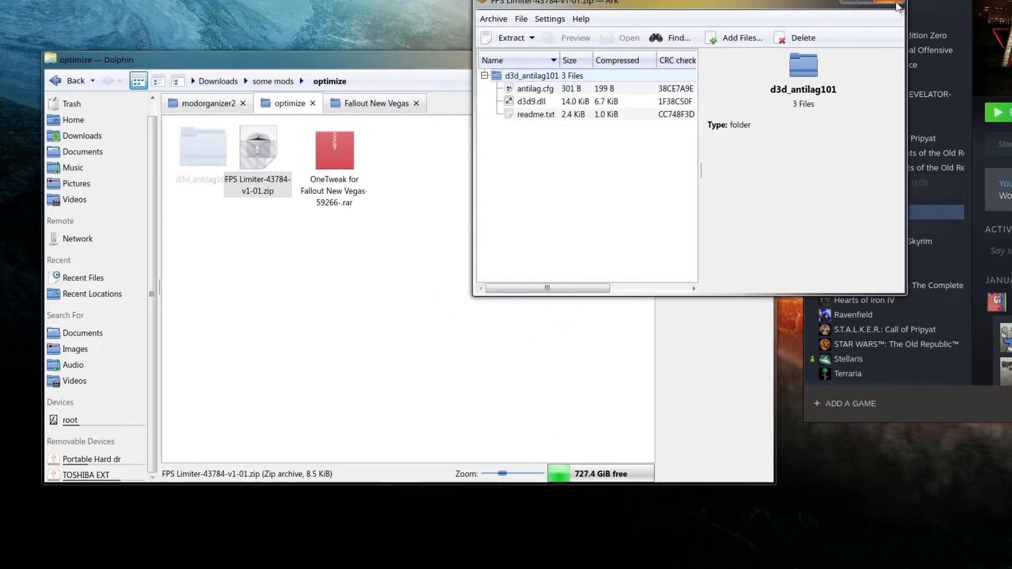
pyautogui.click(310, 189)
# Copy antilag.cfg and d3d9.dll from the extracted d3d_antilag101 folder into the Fallout New Vegas game folder.
pyautogui.click(203, 153)
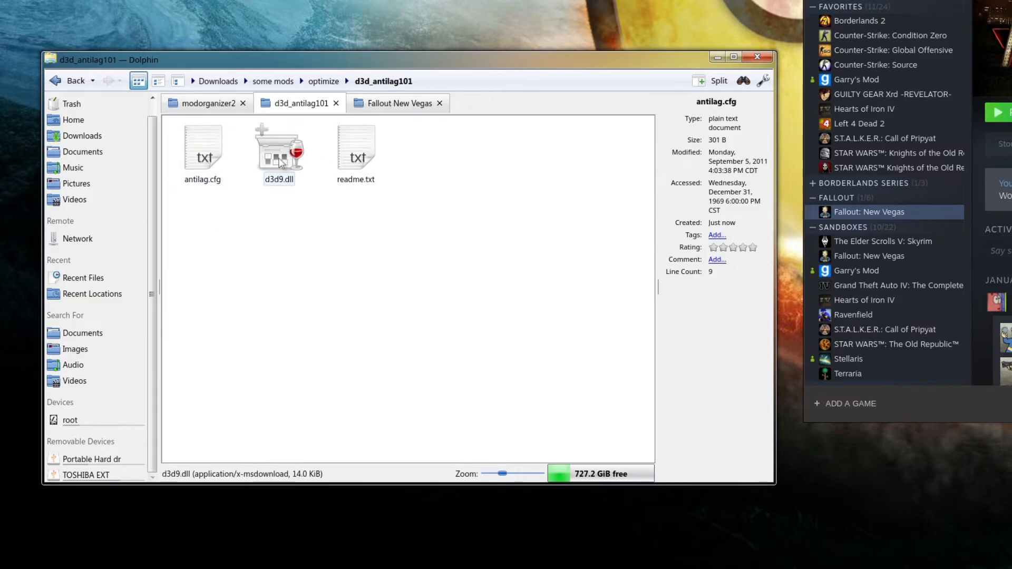
pyautogui.moveTo(184, 204); pyautogui.dragTo(303, 135)
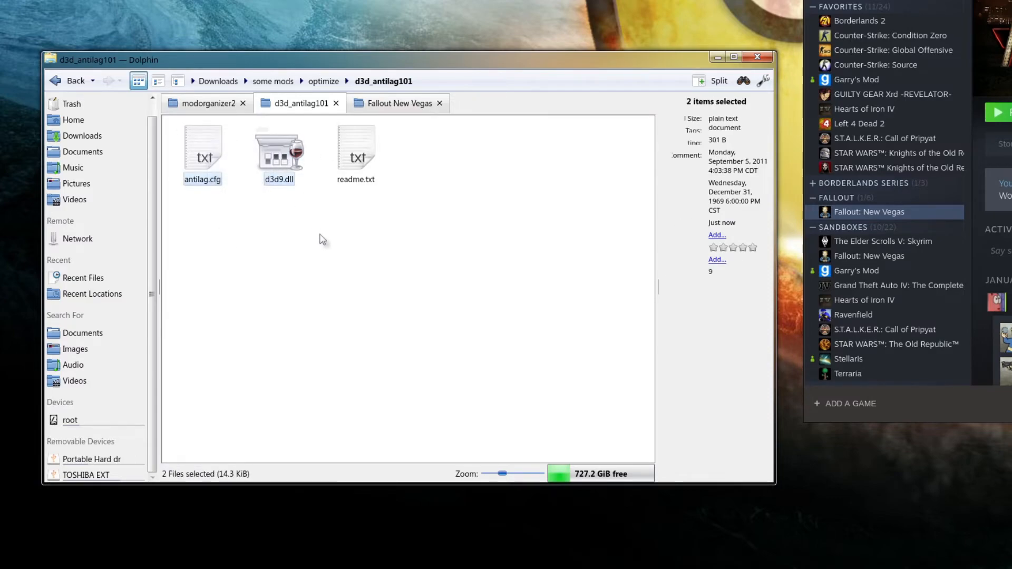
pyautogui.click(396, 103)
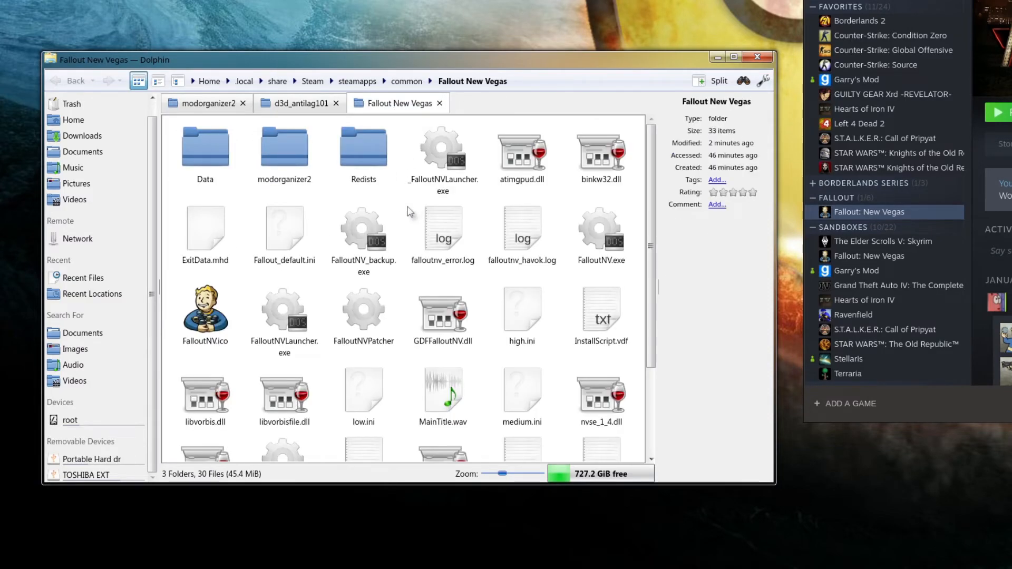
pyautogui.hotkey('ctrl', 'v')
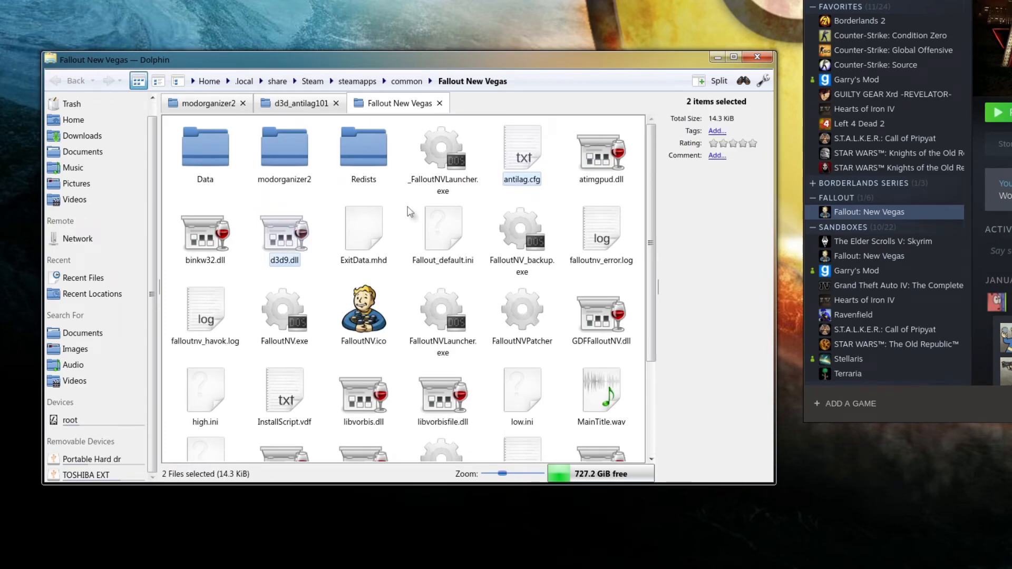
pyautogui.click(408, 211)
# Set FPSlimit to 75 in the game folder's antilag.cfg, save the file and close the editor.
pyautogui.rightClick(537, 167)
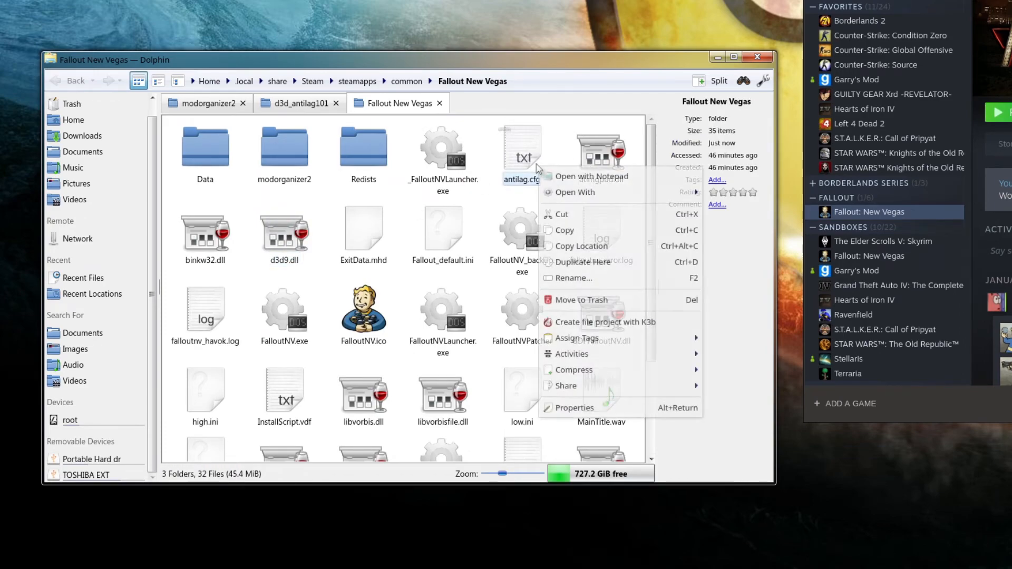
pyautogui.click(589, 180)
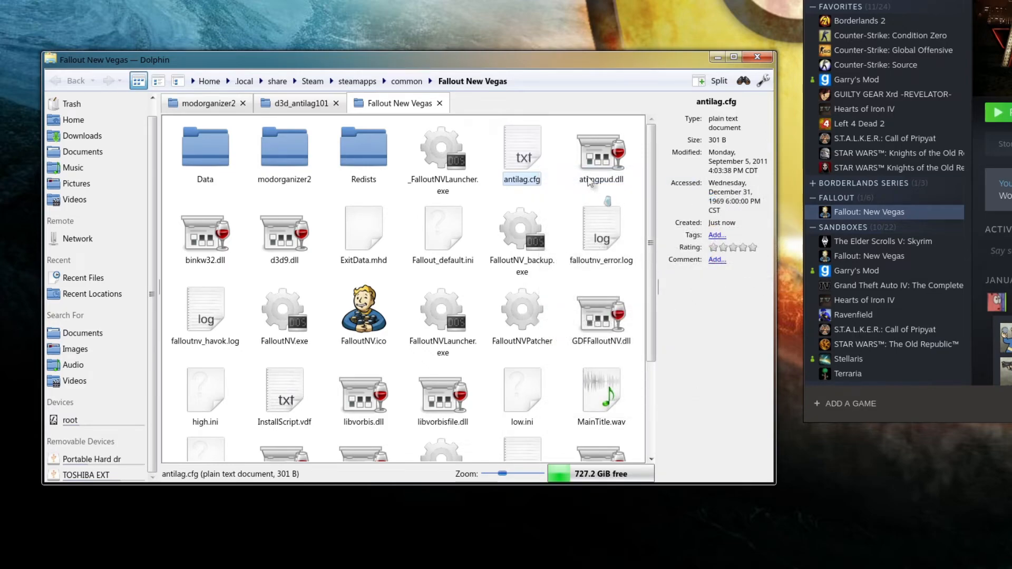
pyautogui.click(582, 184)
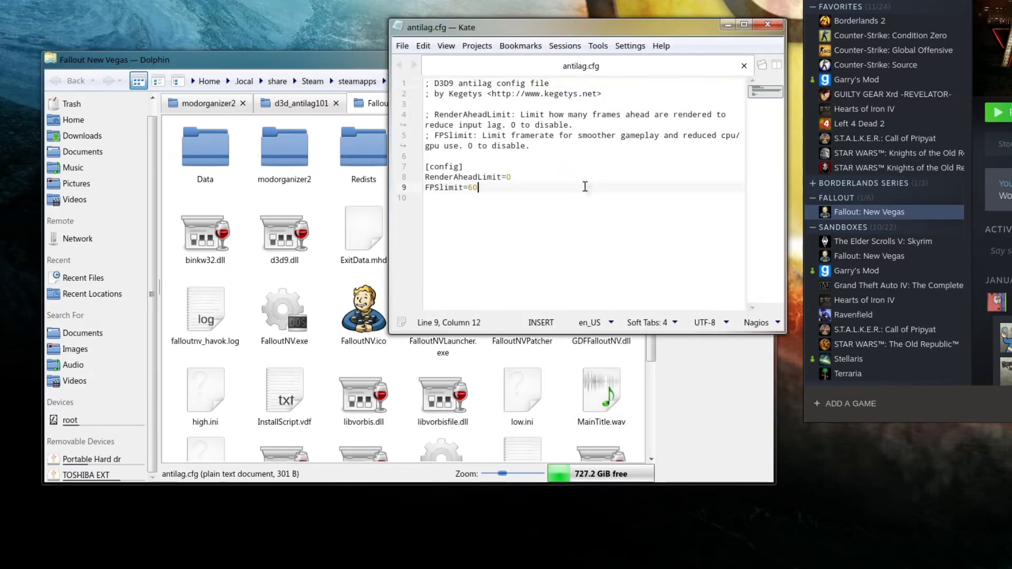
pyautogui.moveTo(478, 188); pyautogui.dragTo(468, 188)
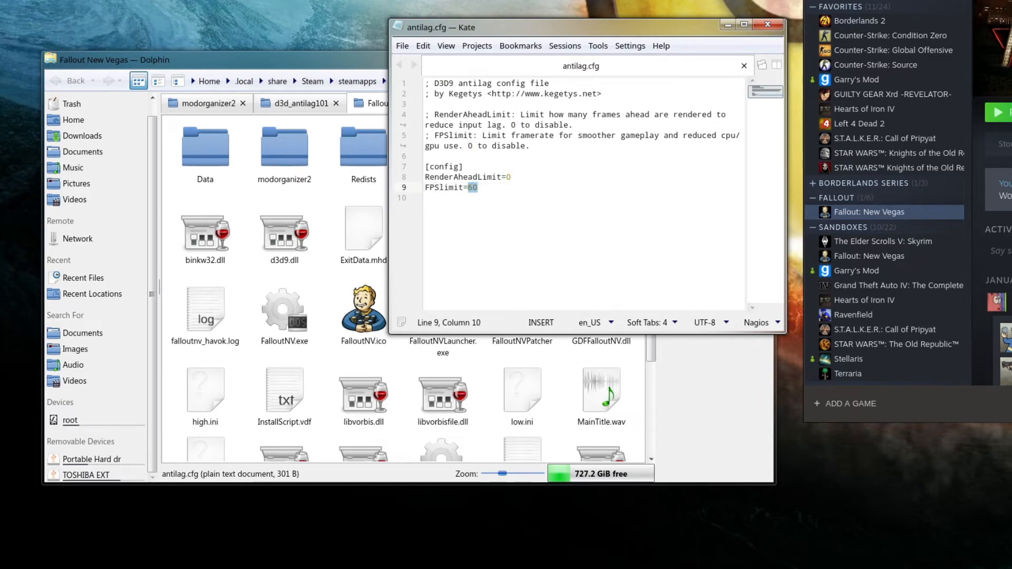
pyautogui.write('75')
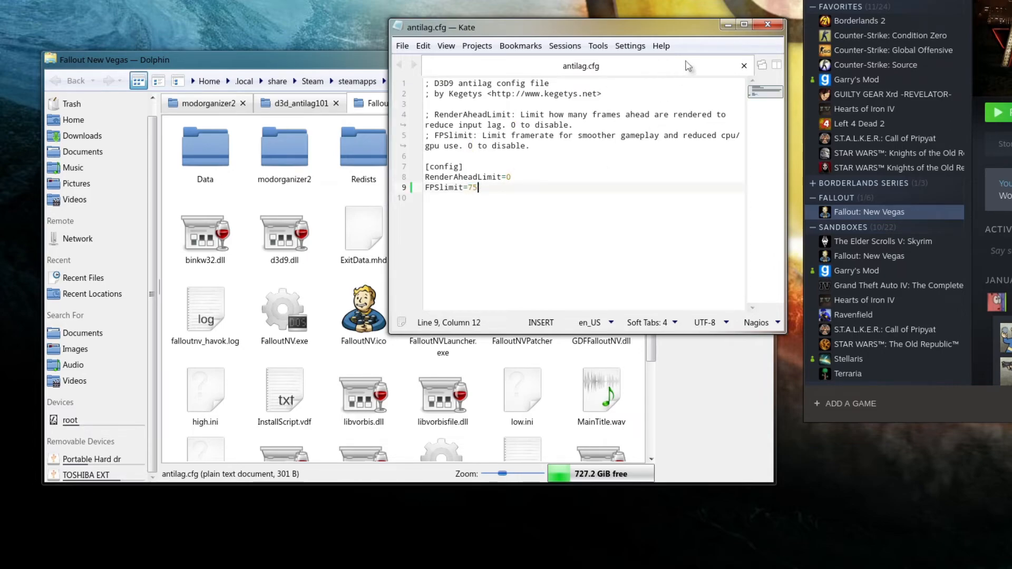
pyautogui.click(767, 24)
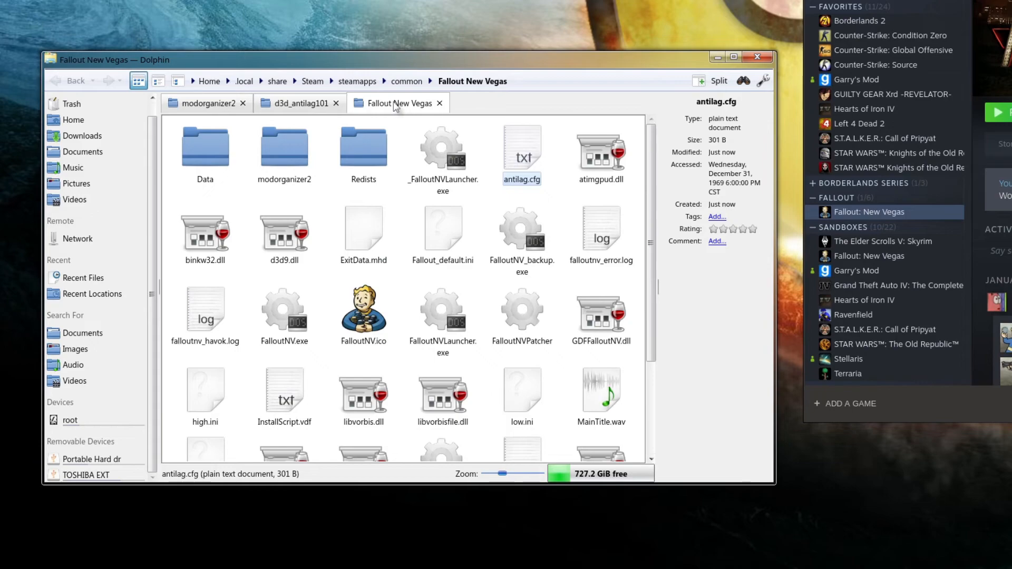
# Close the game and d3d_antilag101 folder tabs, and delete the d3d_antilag101 folder and FPS Limiter zip from the optimize folder in Downloads.
pyautogui.click(439, 103)
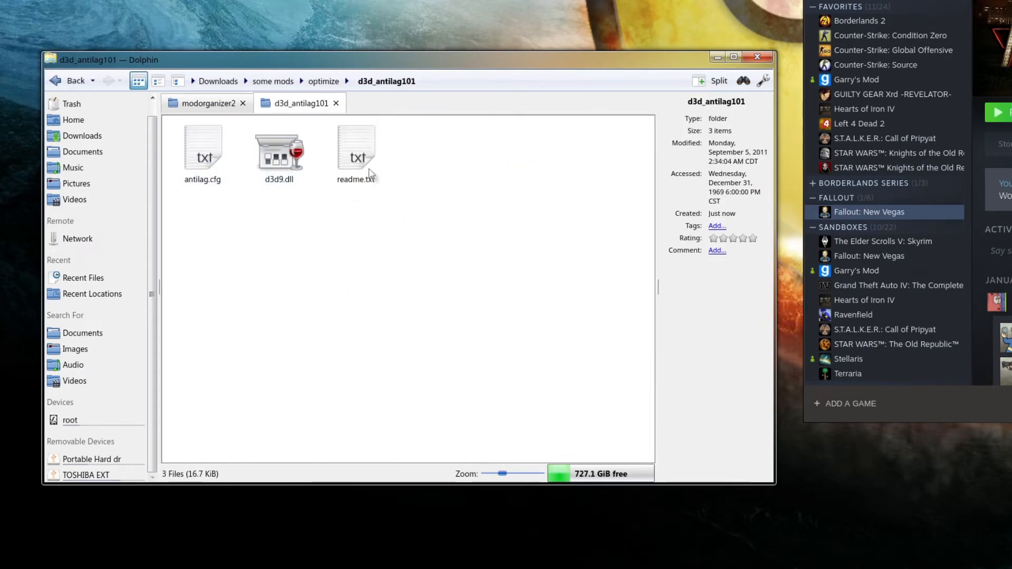
pyautogui.middleClick(307, 105)
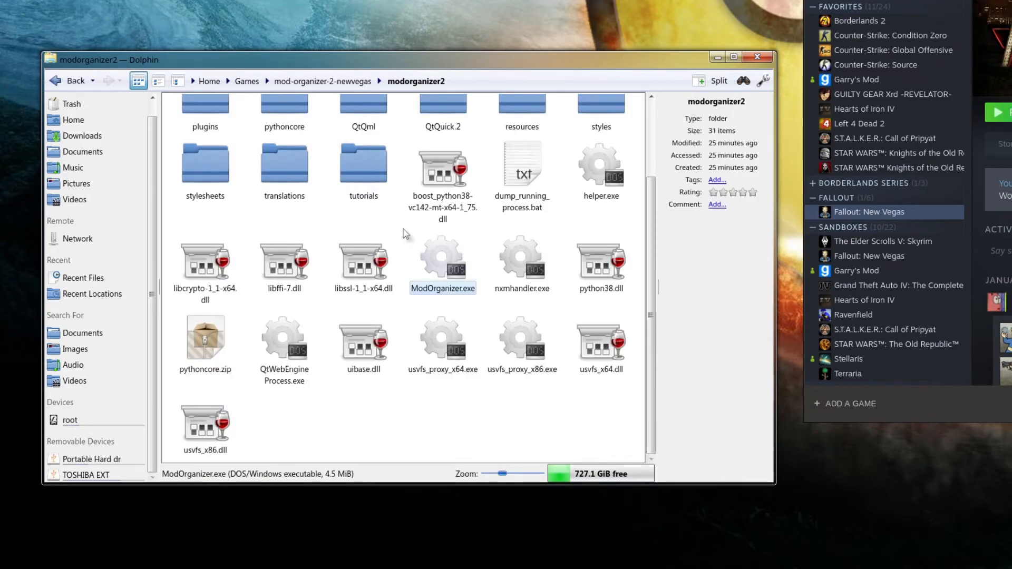
pyautogui.middleClick(80, 136)
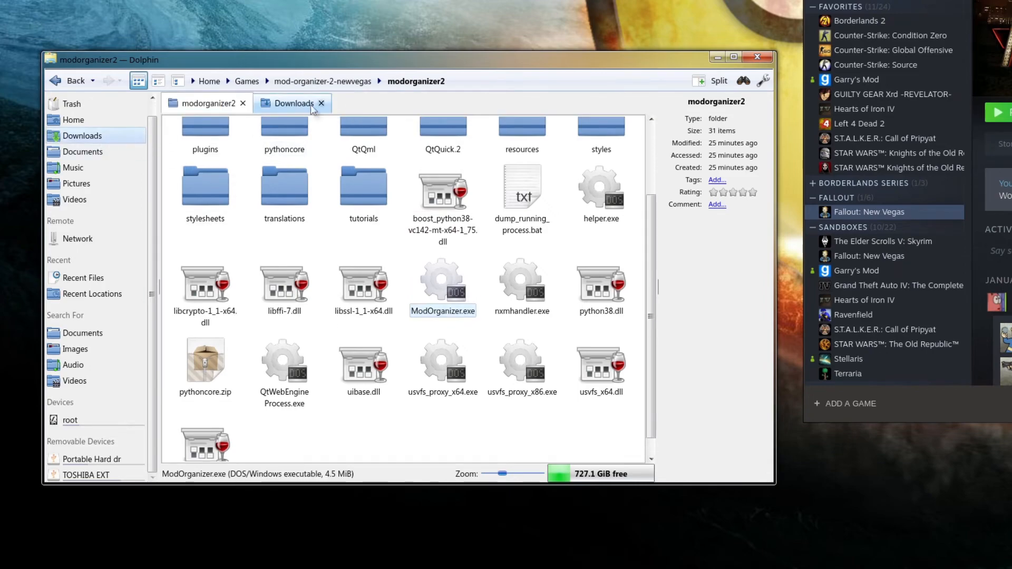
pyautogui.click(310, 104)
pyautogui.click(366, 151)
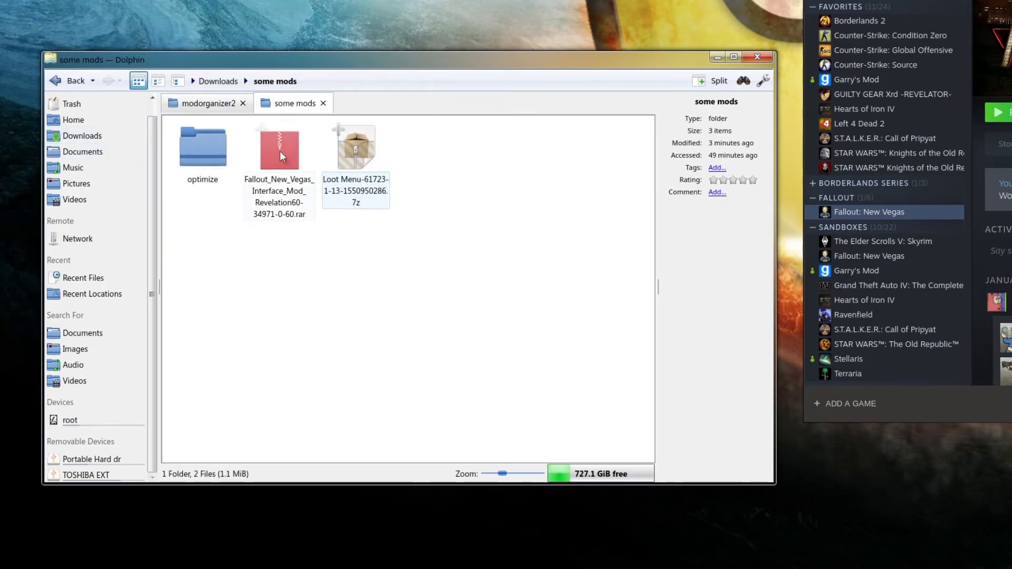
pyautogui.click(205, 150)
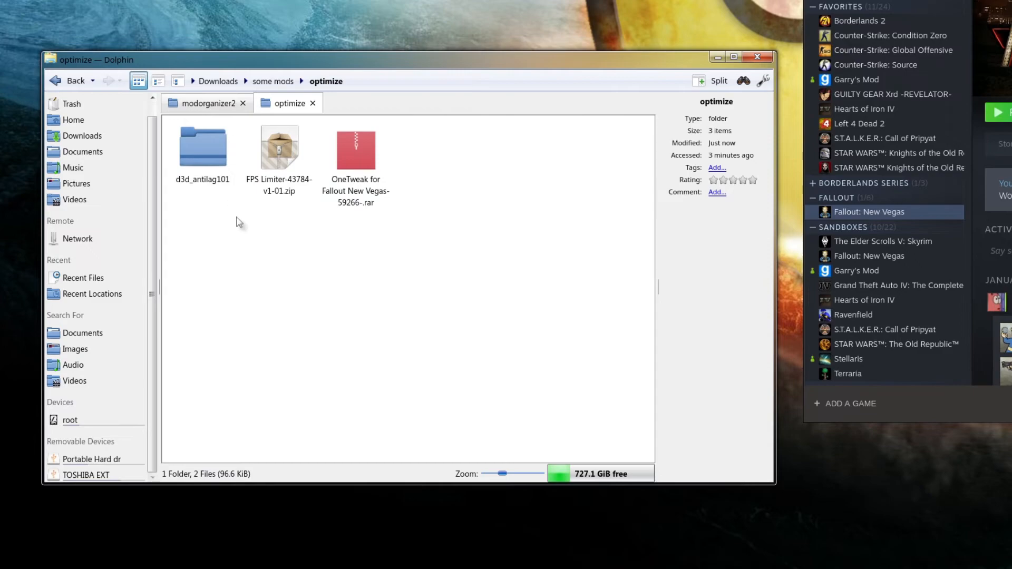
pyautogui.moveTo(313, 228); pyautogui.dragTo(175, 128)
pyautogui.press('Delete')
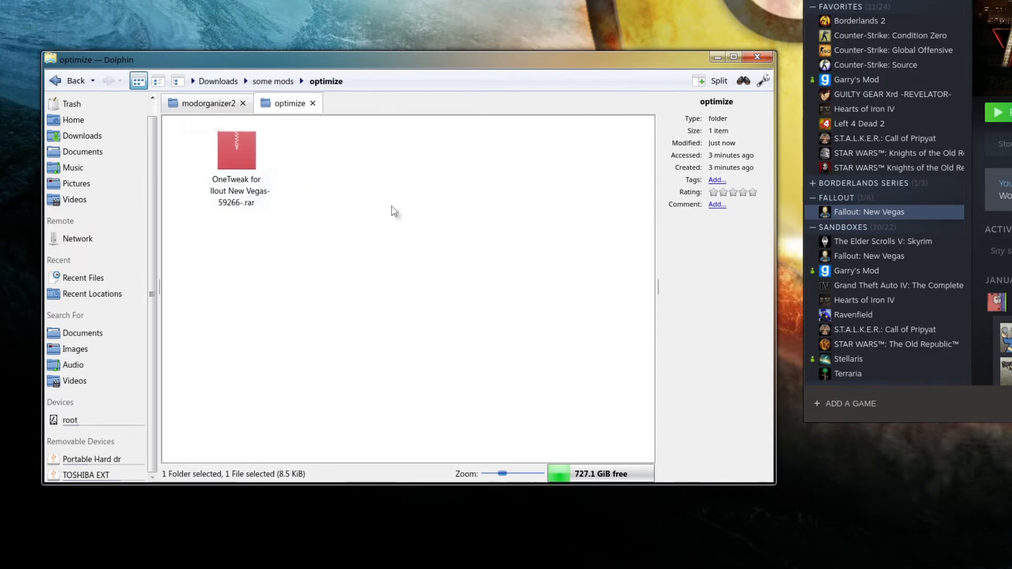
# Launch Fallout: New Vegas from the Steam library to start Mod Organizer.
pyautogui.rightClick(386, 208)
pyautogui.click(350, 181)
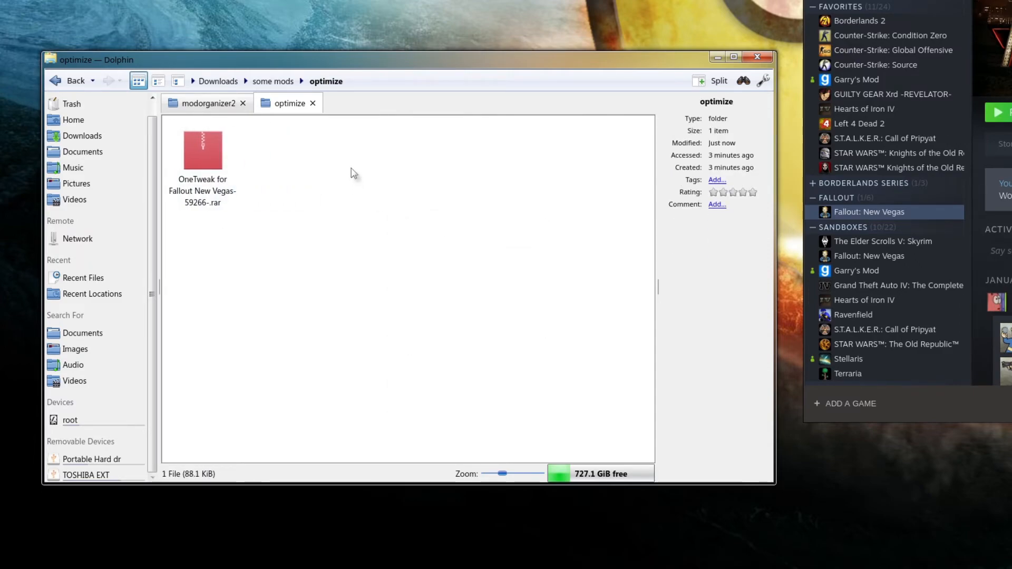
pyautogui.click(1004, 112)
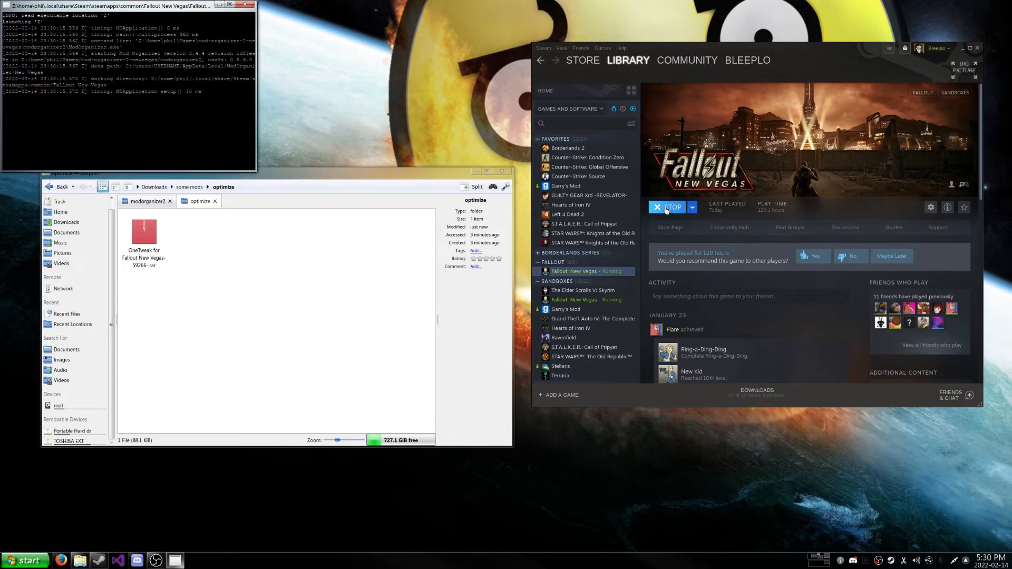
# Examine the NVSE plugins folder inside the OneTweak for Fallout New Vegas archive and close the archive.
pyautogui.click(149, 238)
pyautogui.doubleClick(149, 239)
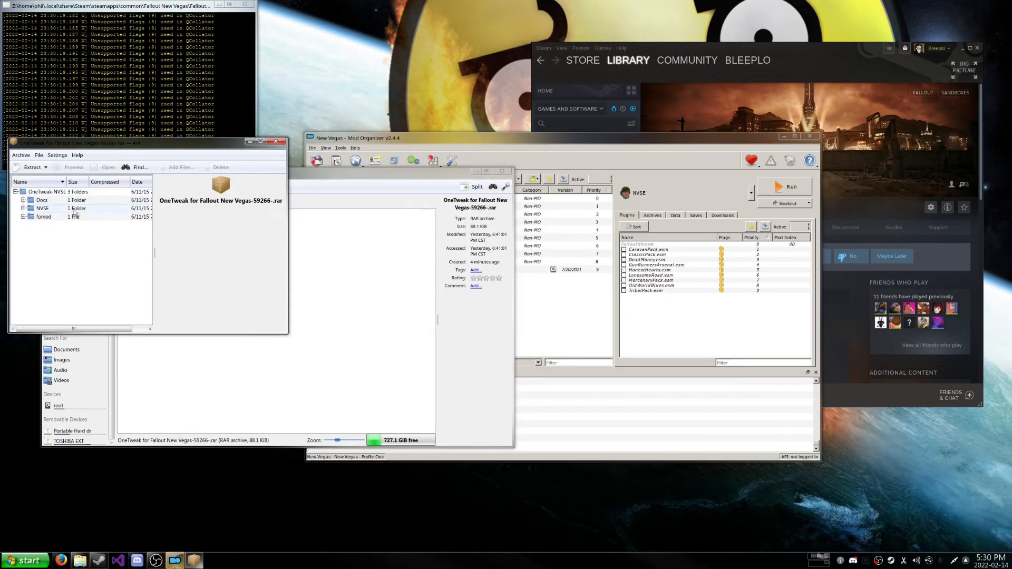
pyautogui.click(23, 208)
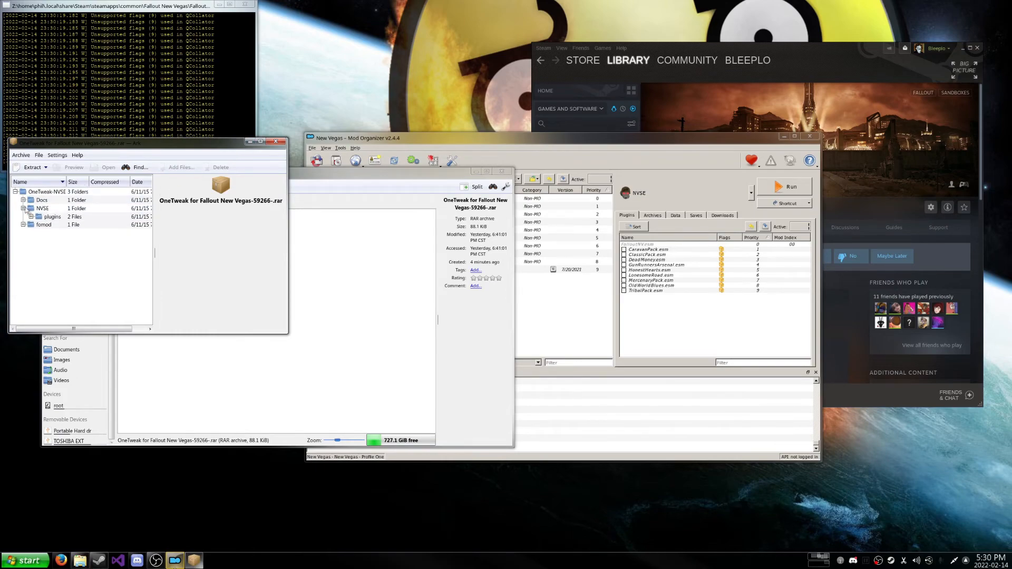
pyautogui.click(25, 217)
pyautogui.click(31, 216)
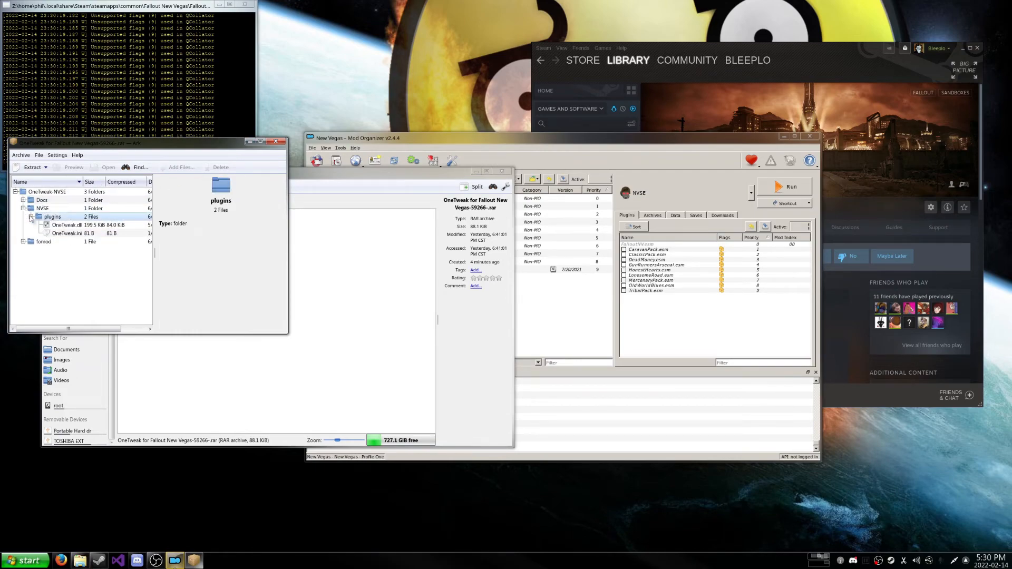
pyautogui.click(275, 141)
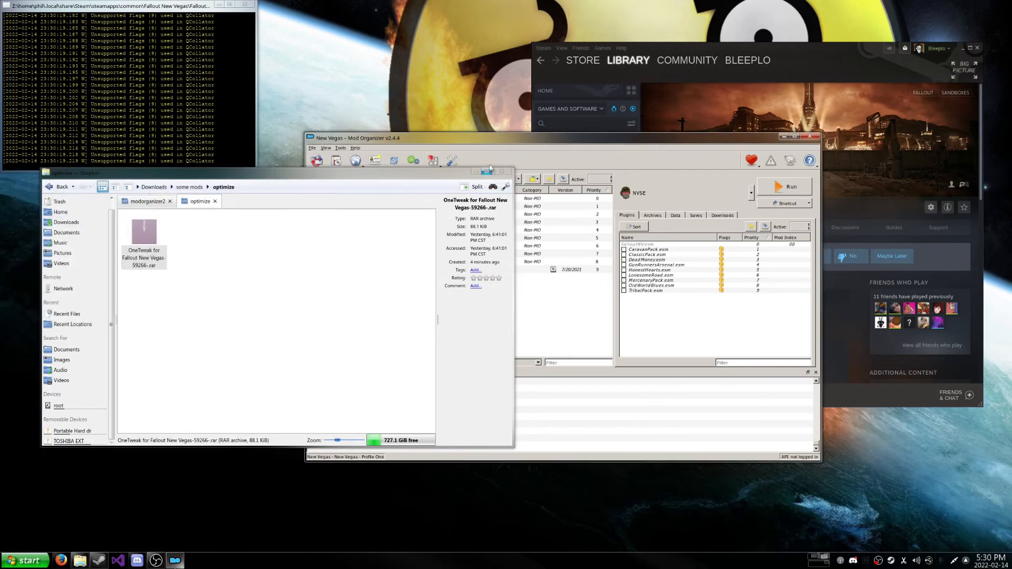
# Install OneTweak for Fallout New Vegas-59266-.rar in Mod Organizer as "OneTweak for Fallout New Vegas" and enable it in the mod list.
pyautogui.click(499, 156)
pyautogui.rightClick(410, 297)
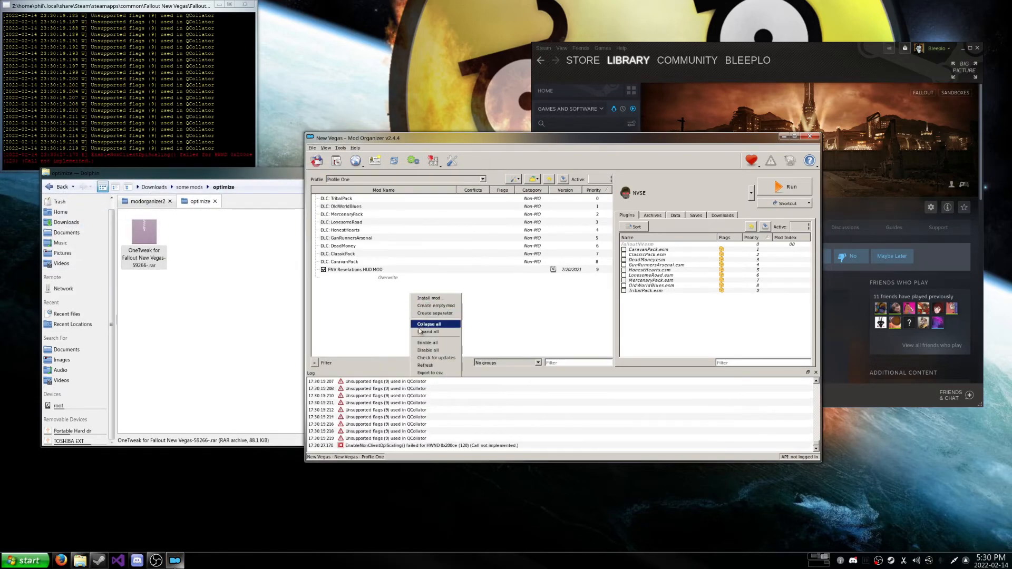
pyautogui.click(424, 302)
pyautogui.doubleClick(381, 164)
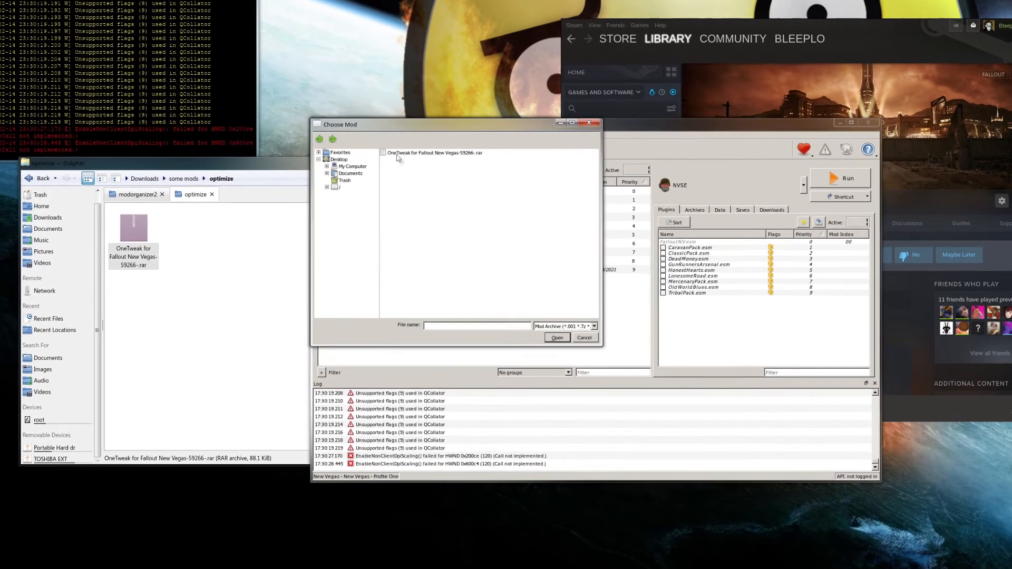
pyautogui.doubleClick(400, 164)
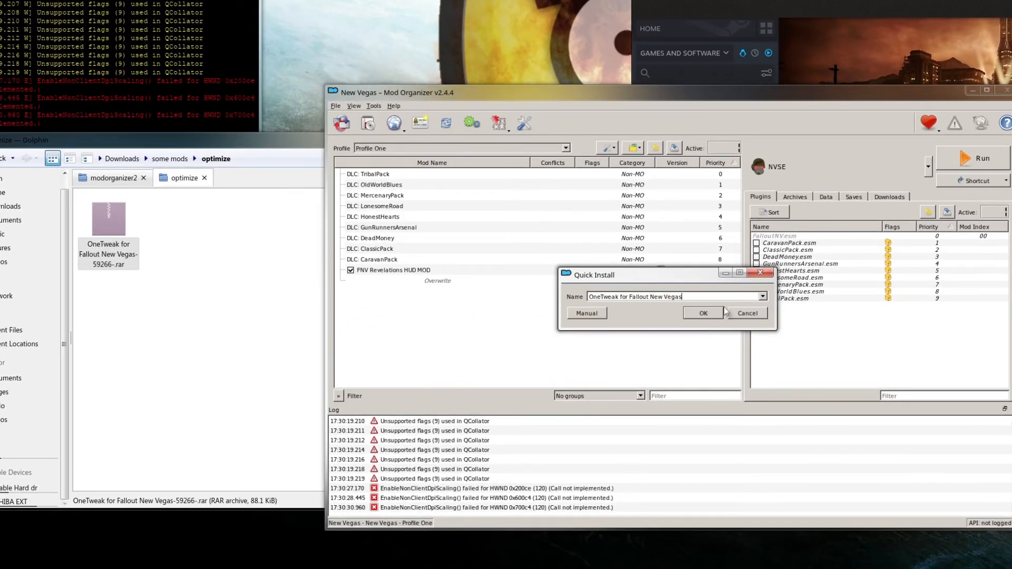
pyautogui.click(704, 314)
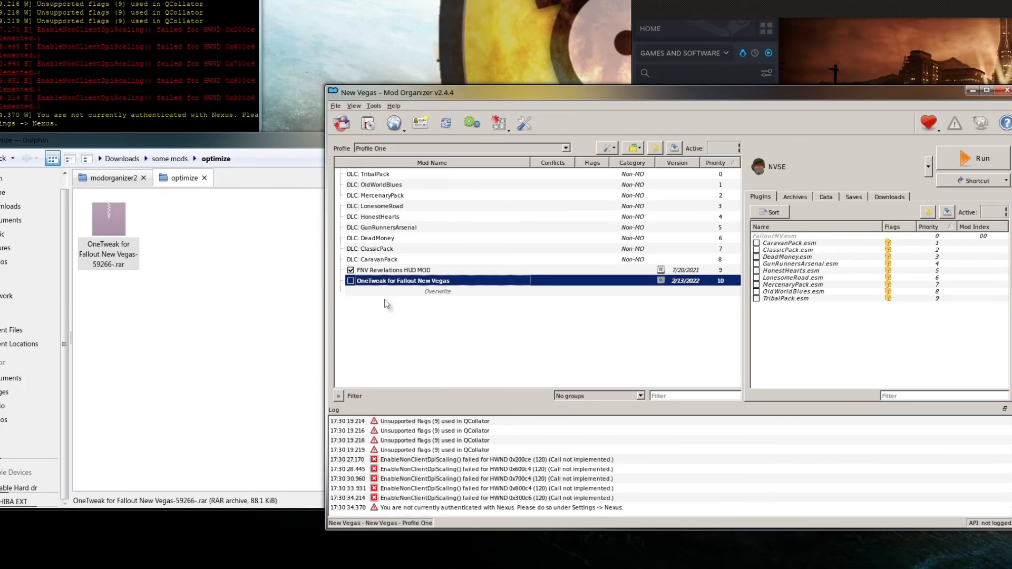
pyautogui.click(350, 281)
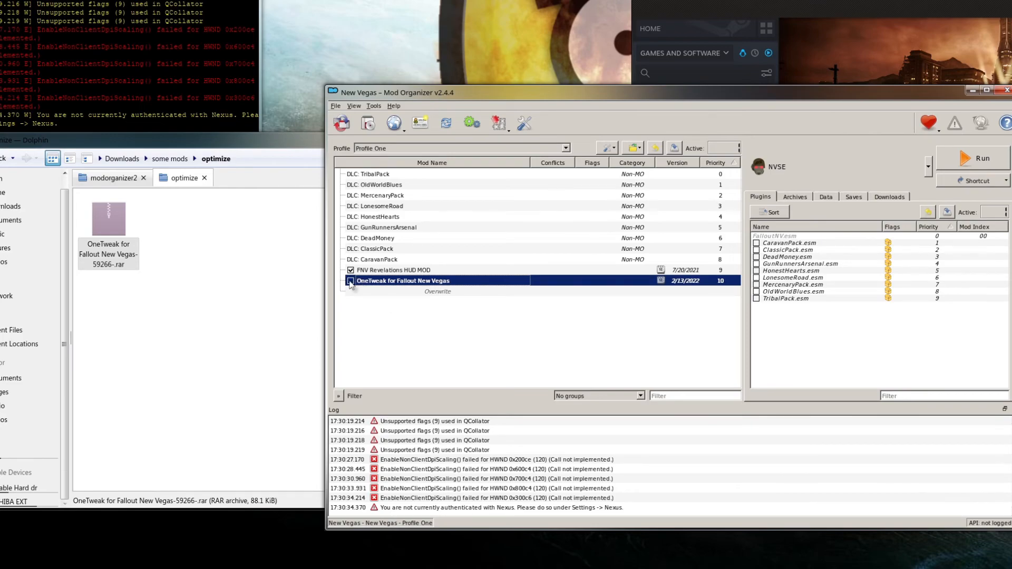
pyautogui.click(397, 336)
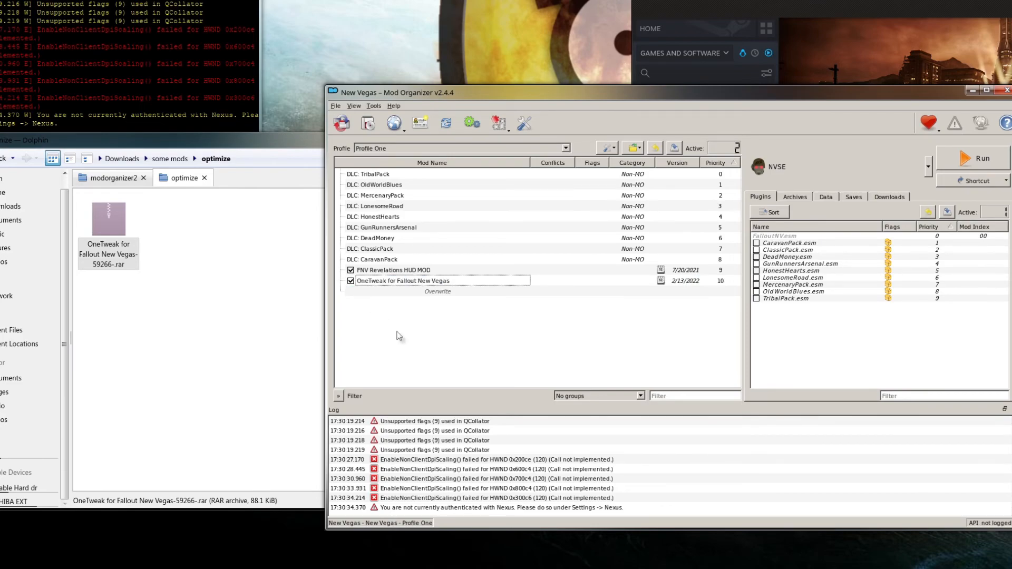
# Run the game through NVSE from Mod Organizer, and test switching from the game to another window and back.
pyautogui.click(966, 157)
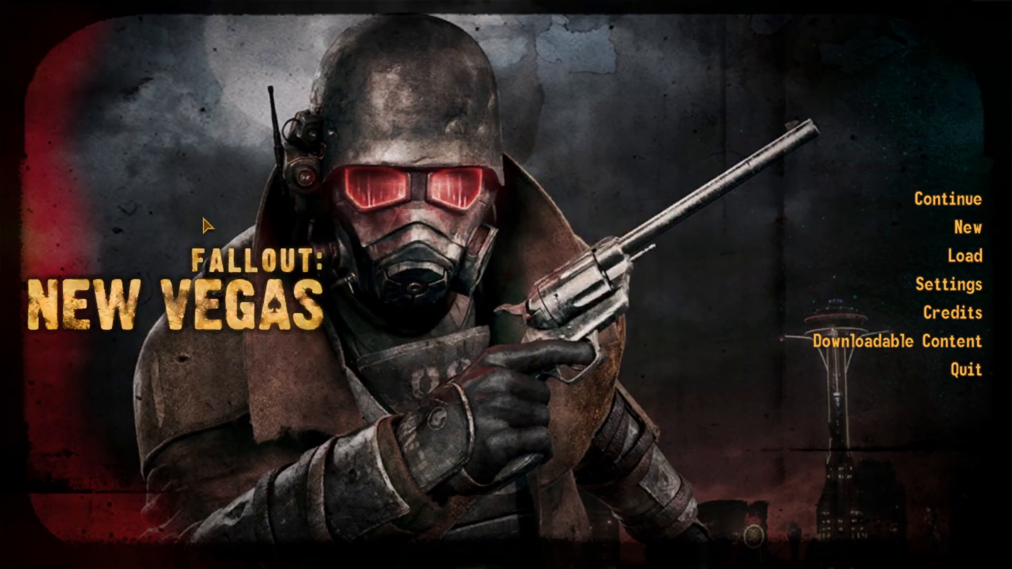
pyautogui.hotkey('alt', 'Tab')
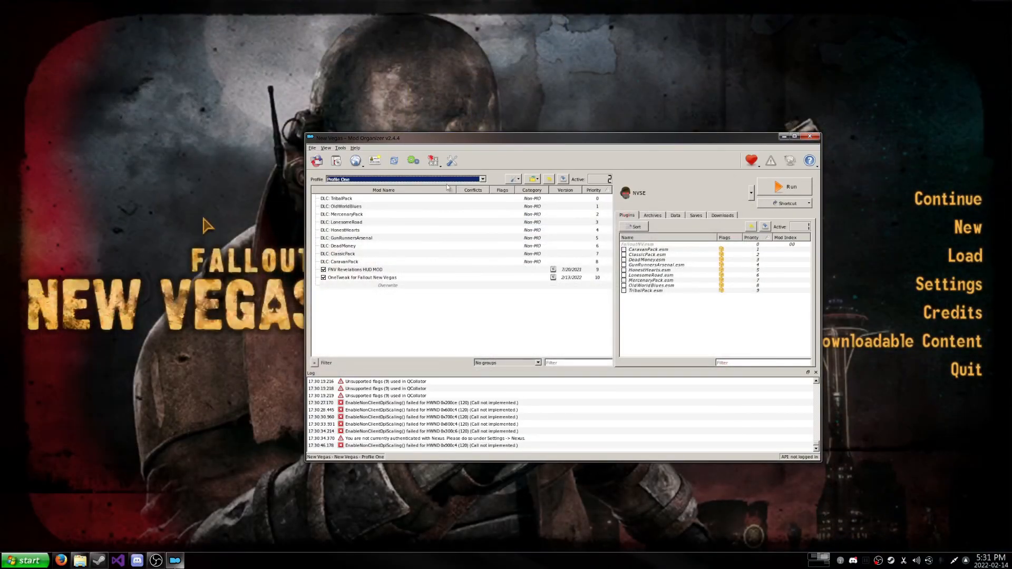
pyautogui.hotkey('alt', 'Tab')
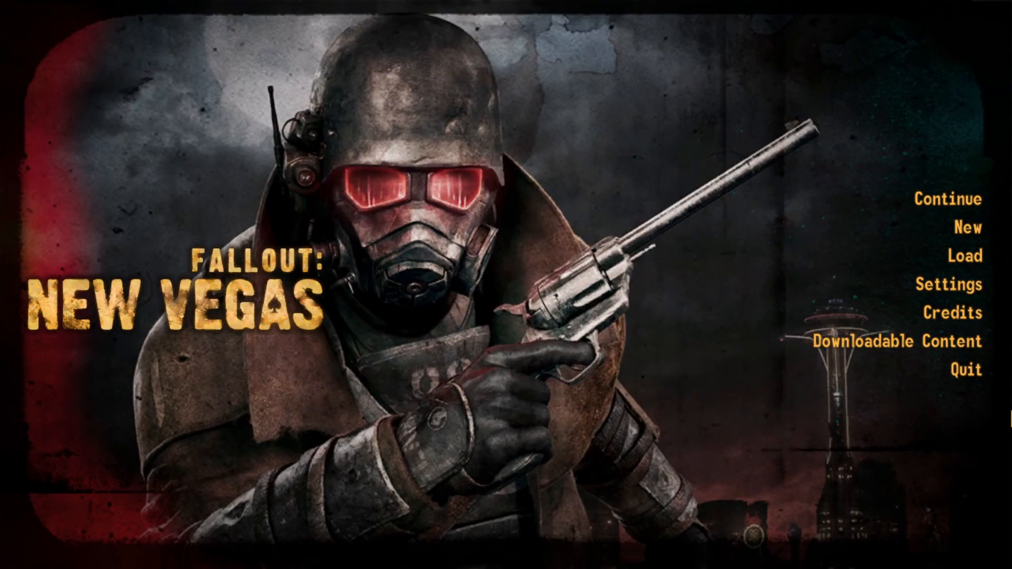
pyautogui.click(909, 204)
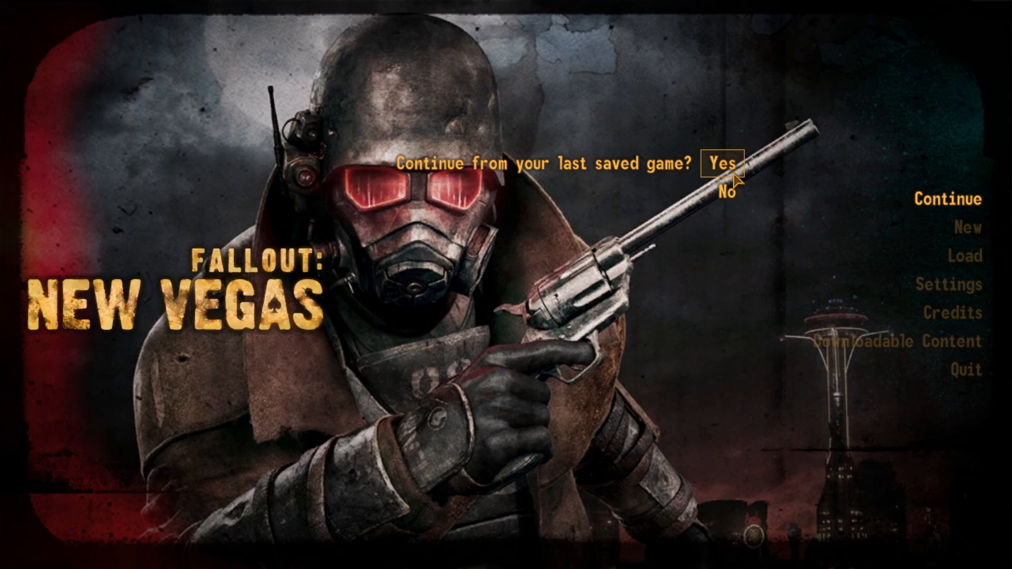
pyautogui.click(728, 191)
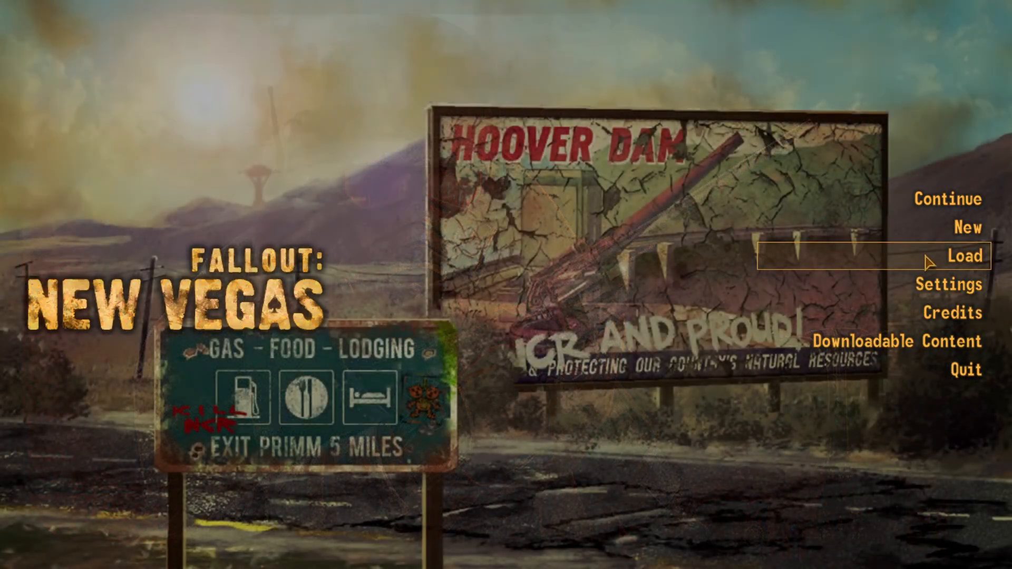
pyautogui.click(930, 232)
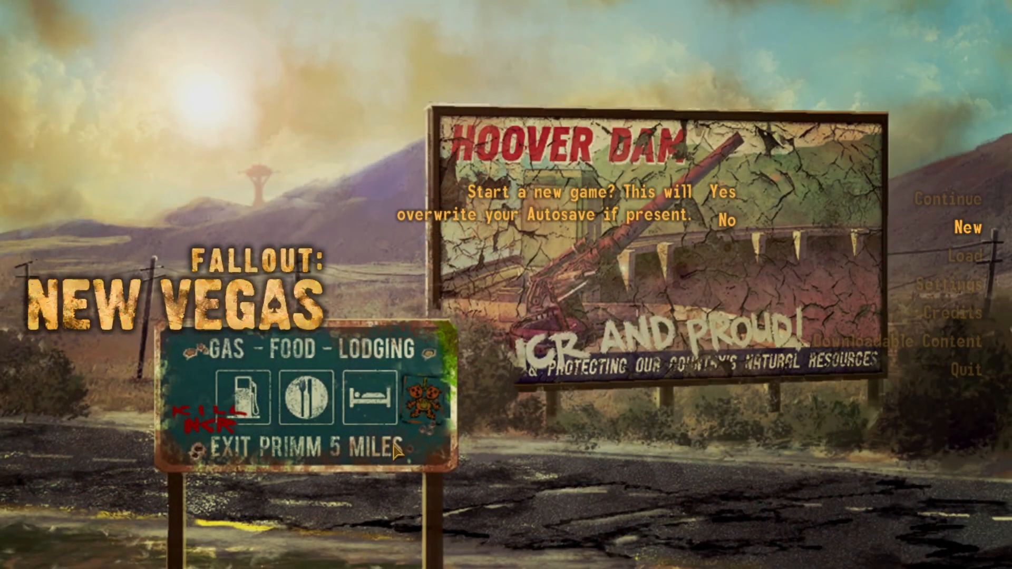
pyautogui.click(709, 231)
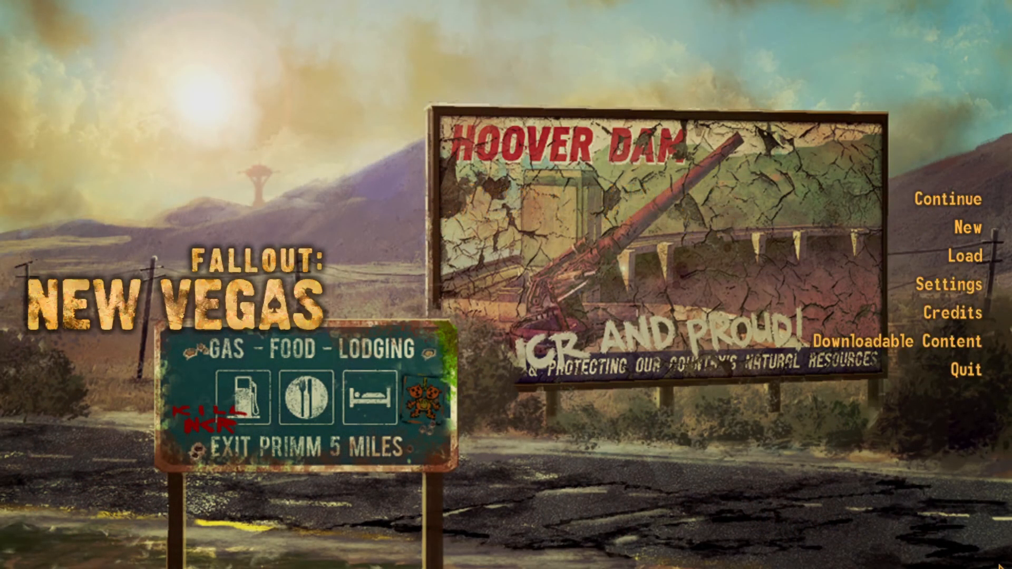
# Quit Fallout: New Vegas from its main menu.
pyautogui.click(832, 380)
pyautogui.click(689, 335)
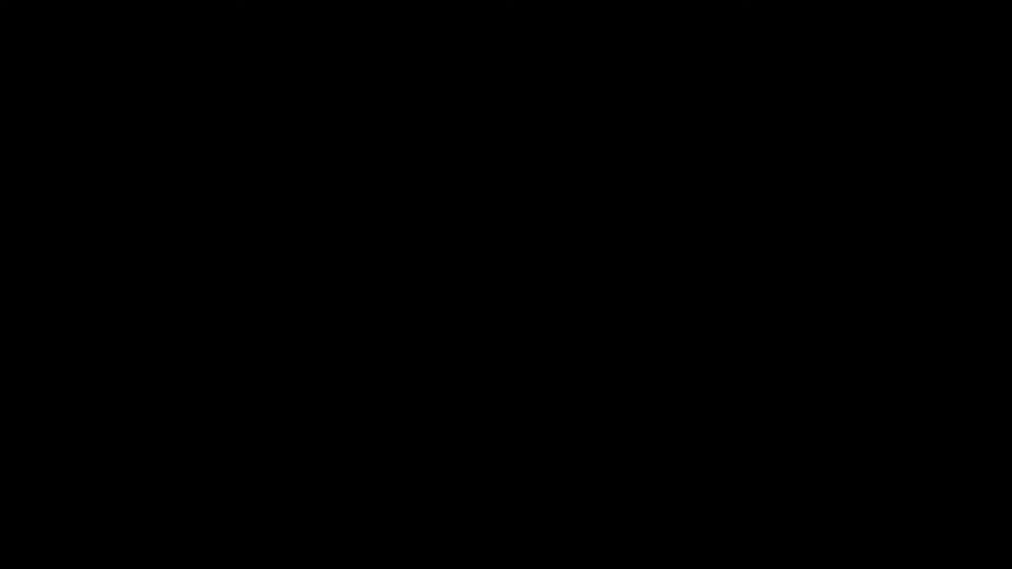